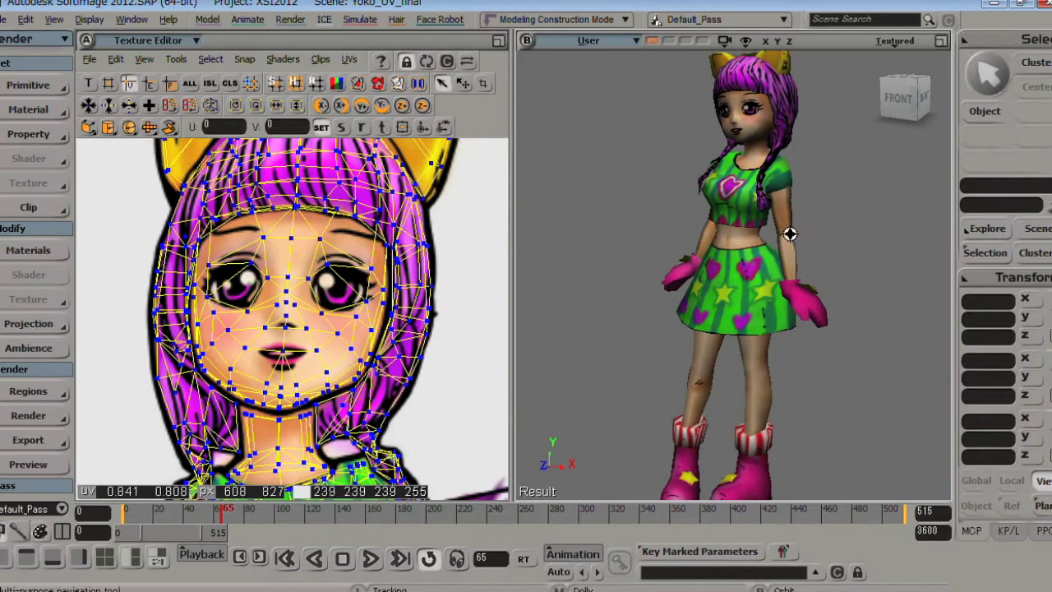
Inspect the face, top and skirt on the character model against their UV points over the painted texture.
middle_click_drag(790, 235, 782, 274)
middle_click_drag(761, 234, 712, 293)
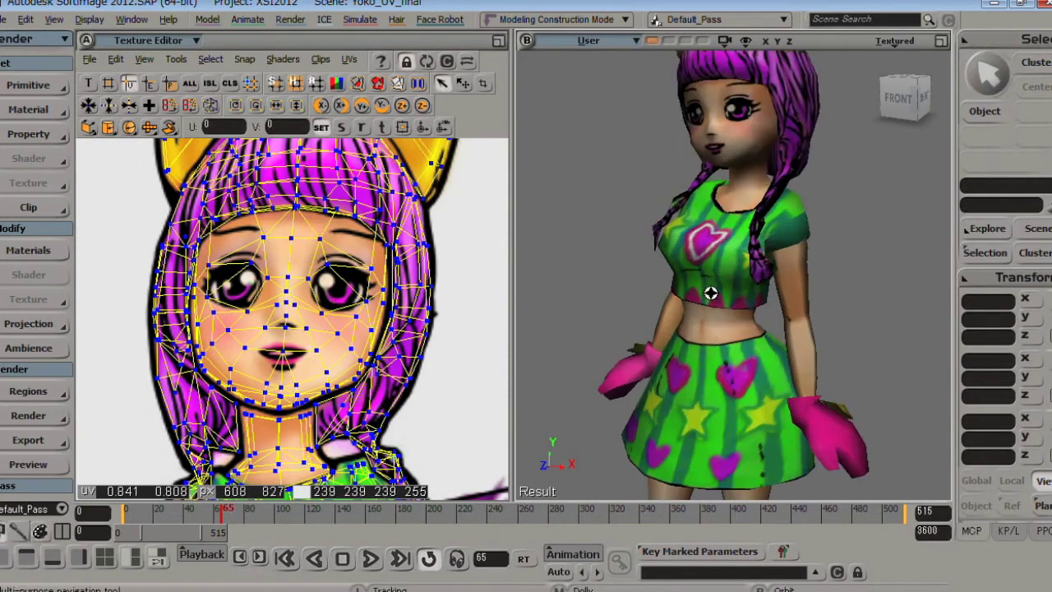
right_click_drag(712, 293, 773, 293)
middle_click_drag(358, 376, 357, 287)
left_click_drag(304, 401, 298, 298)
middle_click_drag(298, 297, 298, 322)
scroll(295, 324, "up", 4)
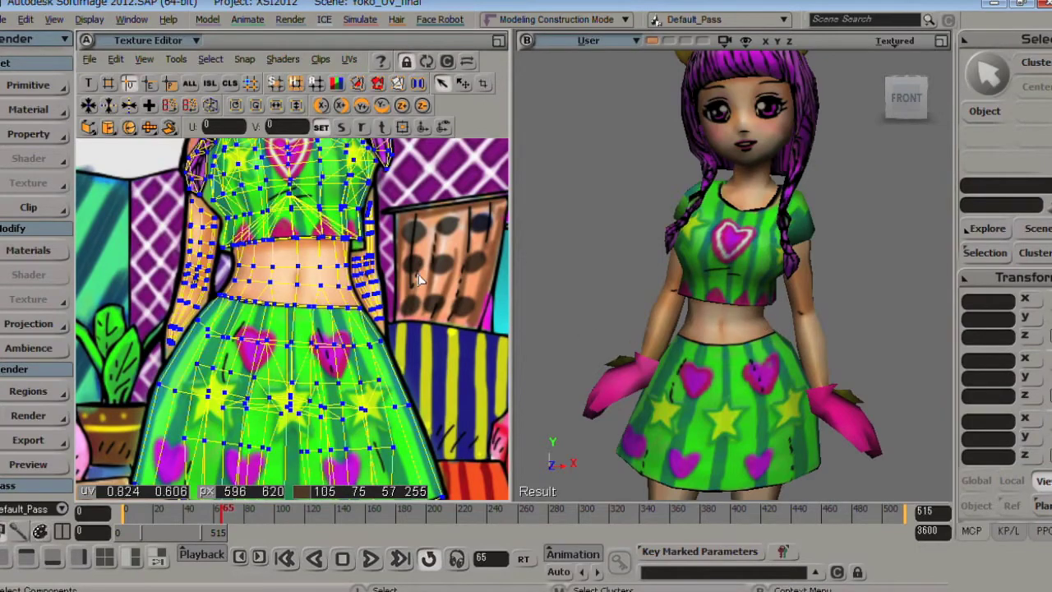
scroll(419, 280, "down", 6)
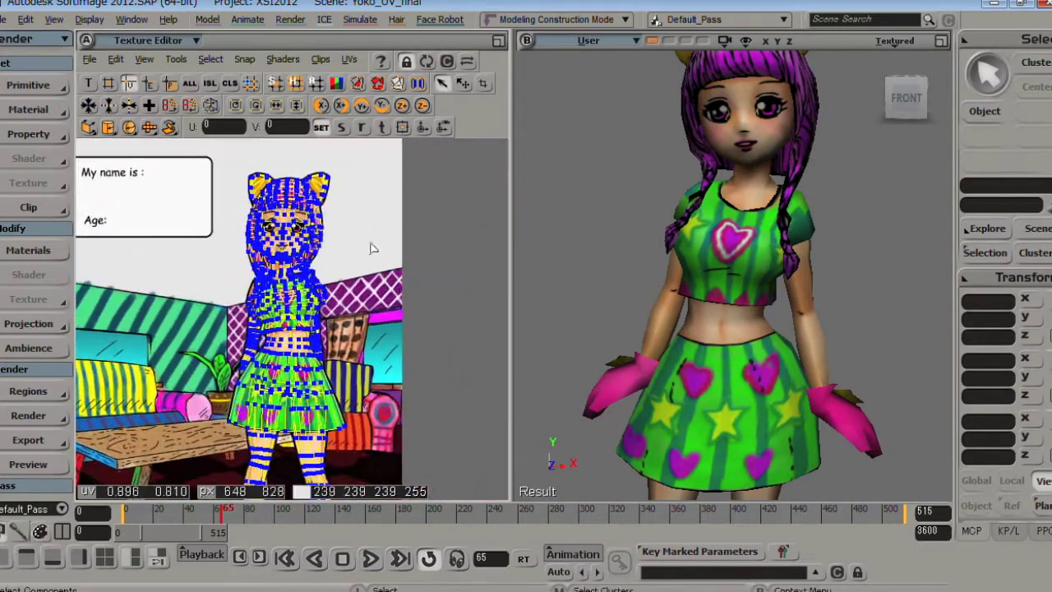
scroll(302, 274, "up", 5)
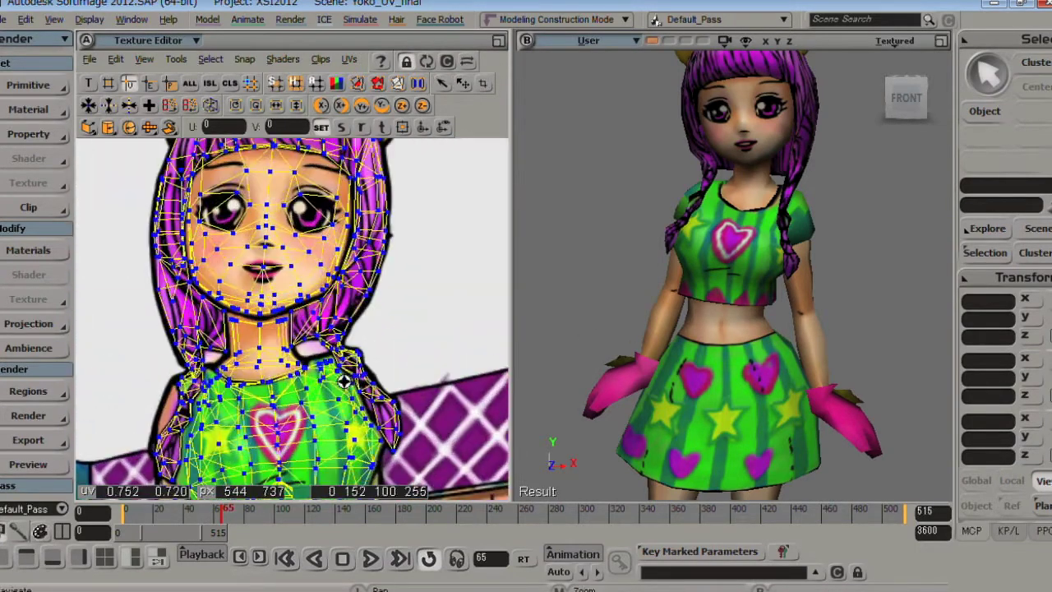
scroll(267, 408, "down", 3)
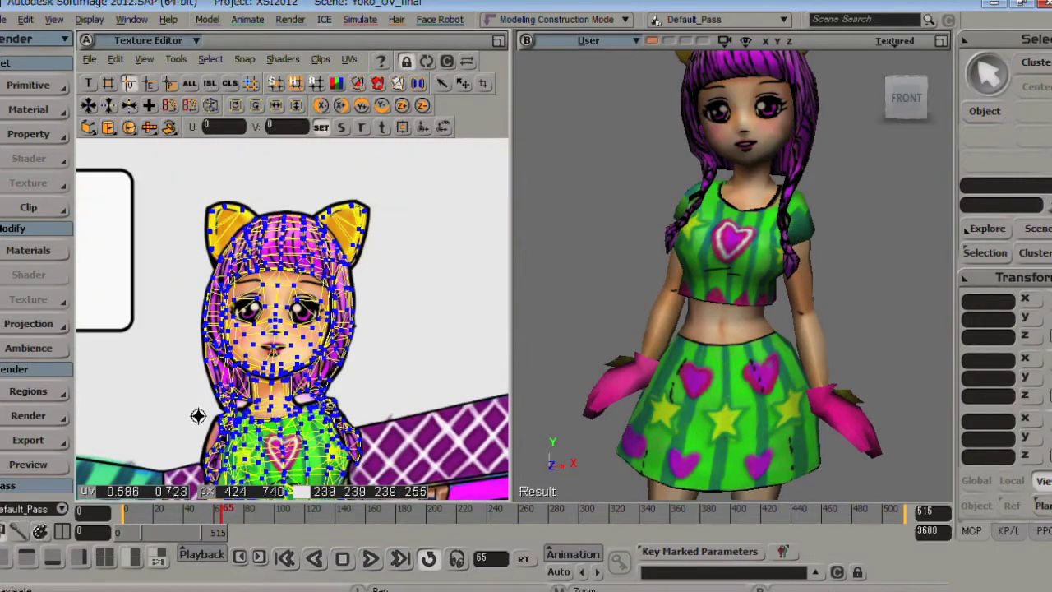
Examine the UV layout of the legs and boots and view the whole character from behind.
middle_click_drag(198, 416, 199, 384)
left_click_drag(198, 384, 189, 268)
middle_click_drag(188, 268, 176, 339)
middle_click_drag(156, 408, 263, 342)
left_click_drag(263, 342, 265, 207)
middle_click_drag(265, 206, 186, 363)
left_click_drag(186, 363, 218, 296)
middle_click_drag(219, 296, 250, 284)
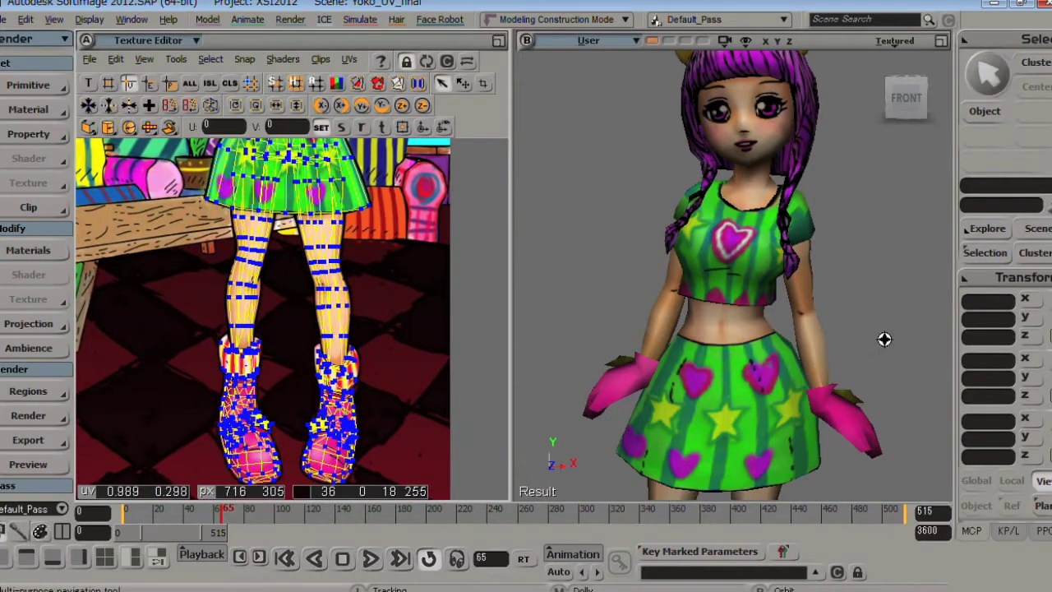
right_click_drag(883, 337, 714, 310)
middle_click_drag(714, 310, 780, 310)
left_click_drag(779, 310, 814, 253)
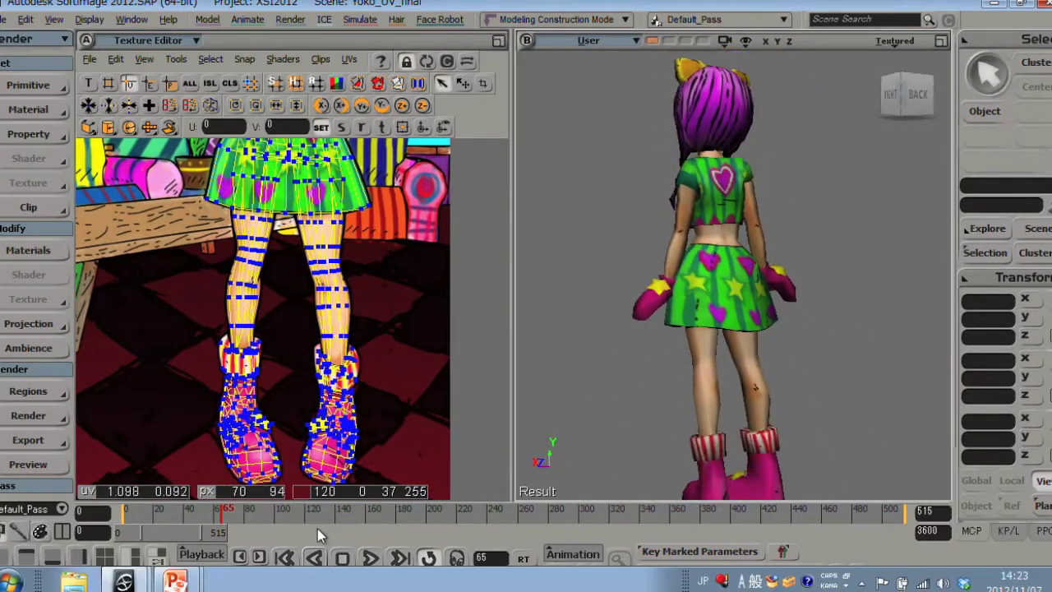
Set the animation to frame 406 and inspect the back of the skirt and top on the posed character.
left_click_drag(224, 511, 739, 526)
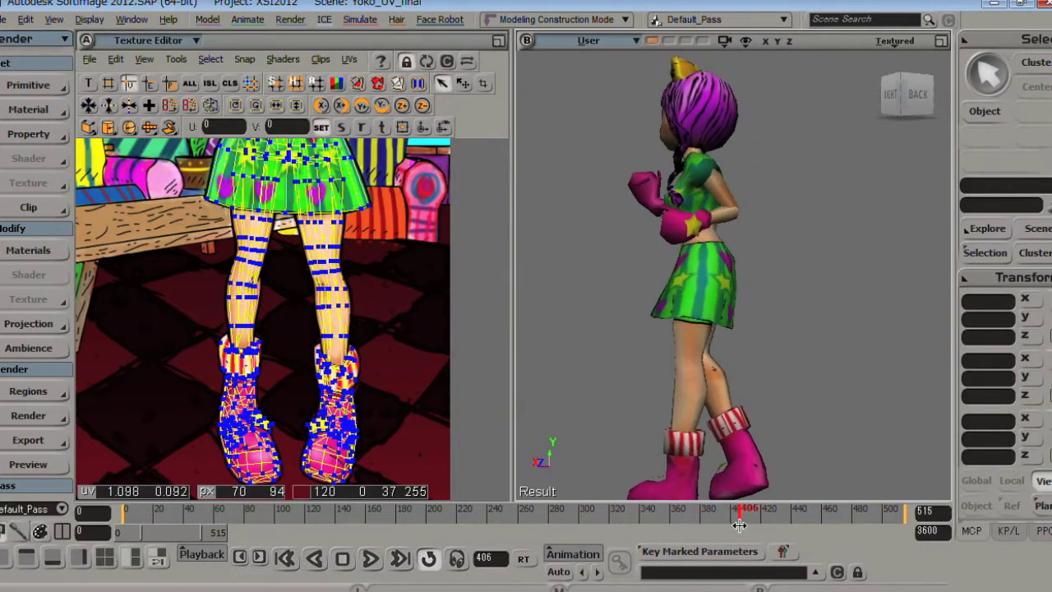
middle_click_drag(121, 325, 271, 346)
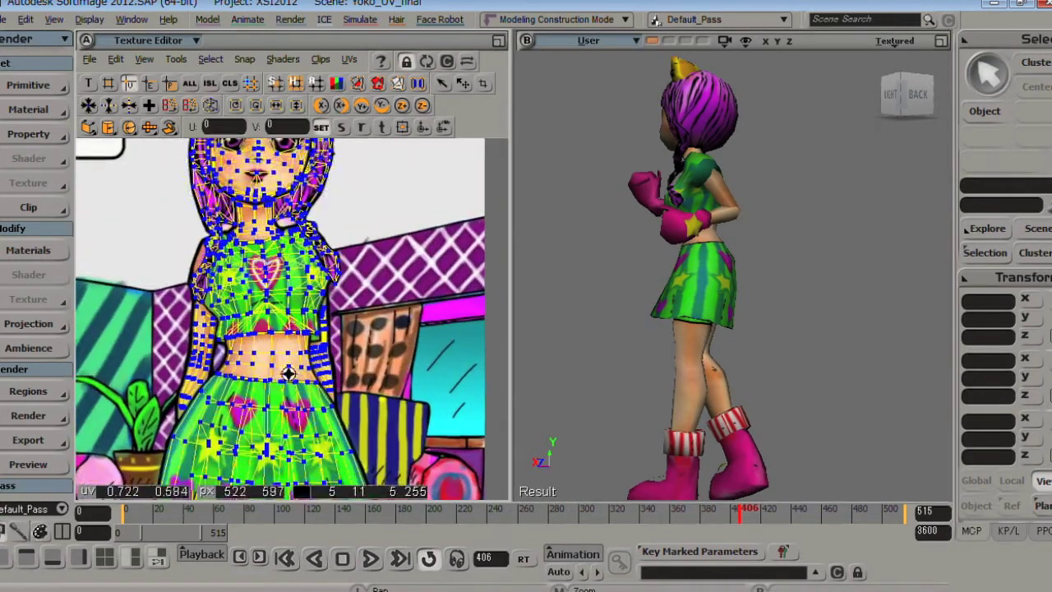
left_click_drag(272, 345, 255, 358)
middle_click_drag(749, 328, 732, 345)
right_click_drag(732, 345, 702, 348)
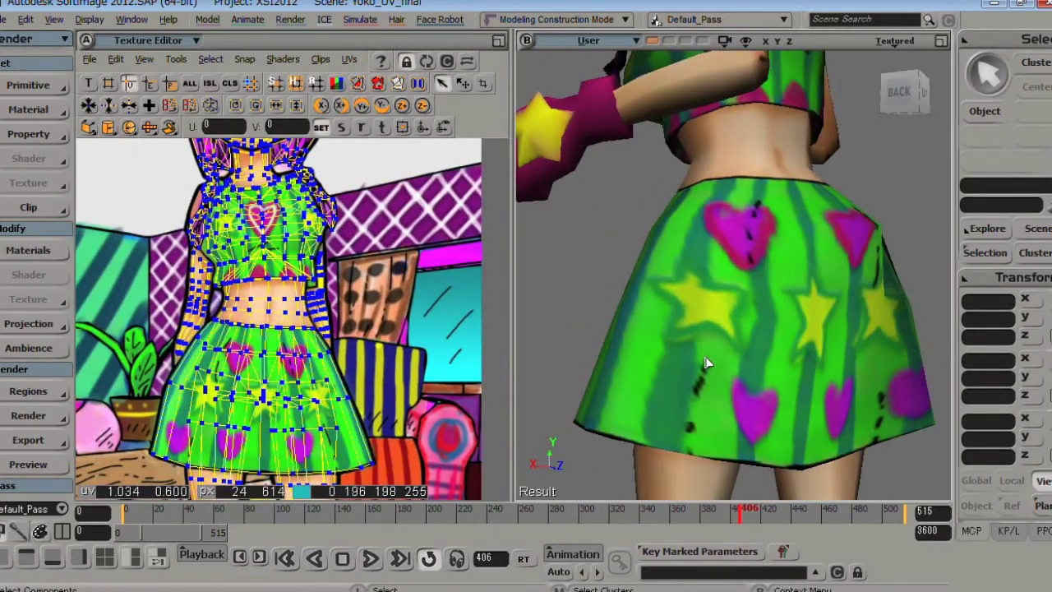
middle_click_drag(705, 364, 746, 314)
right_click_drag(747, 314, 709, 379)
left_click_drag(809, 208, 777, 308)
middle_click_drag(778, 308, 650, 333)
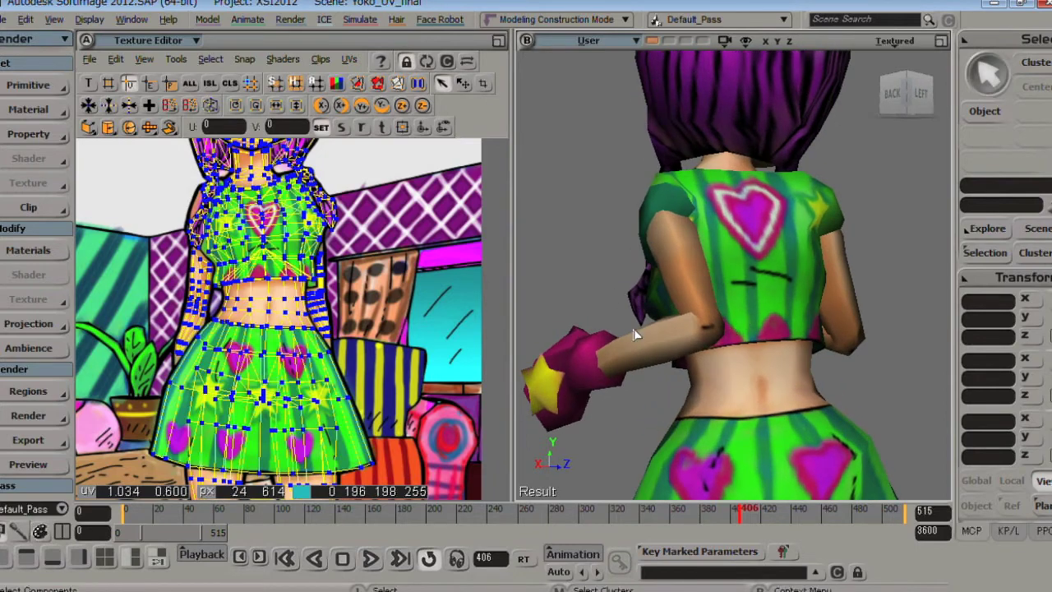
Select the UV points around the chest heart to compare their location with the heart on the character's back.
middle_click_drag(239, 316, 275, 298)
left_click_drag(379, 193, 385, 329)
scroll(777, 397, "down", 5)
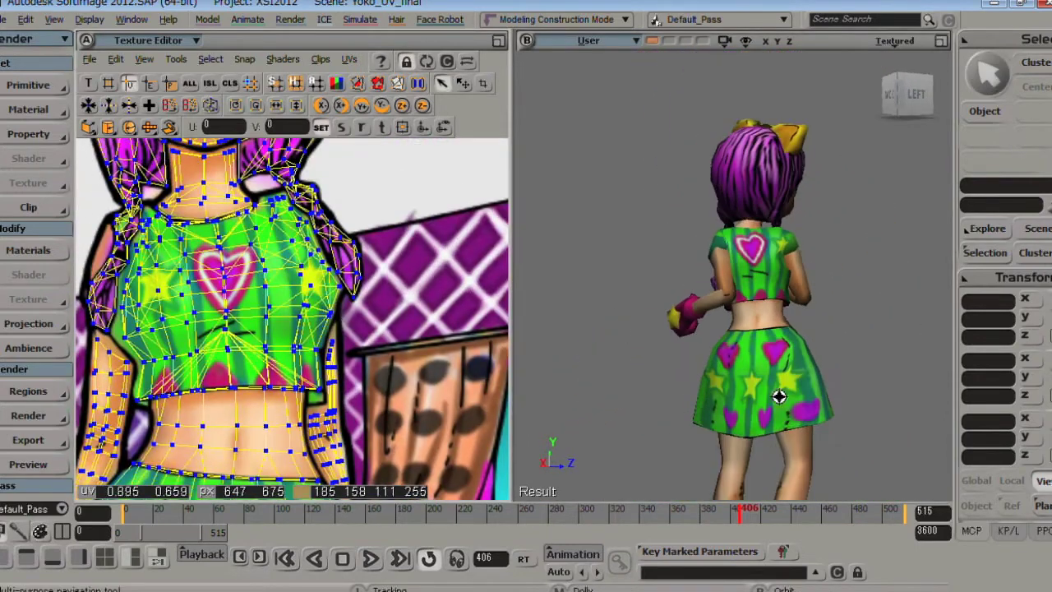
scroll(706, 335, "up", 5)
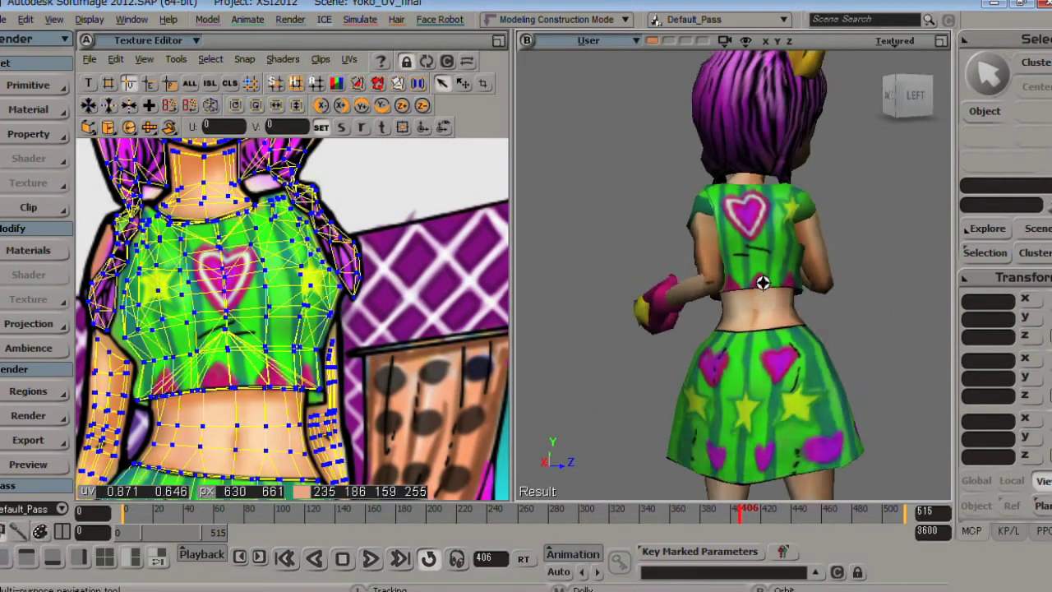
scroll(734, 372, "up", 2)
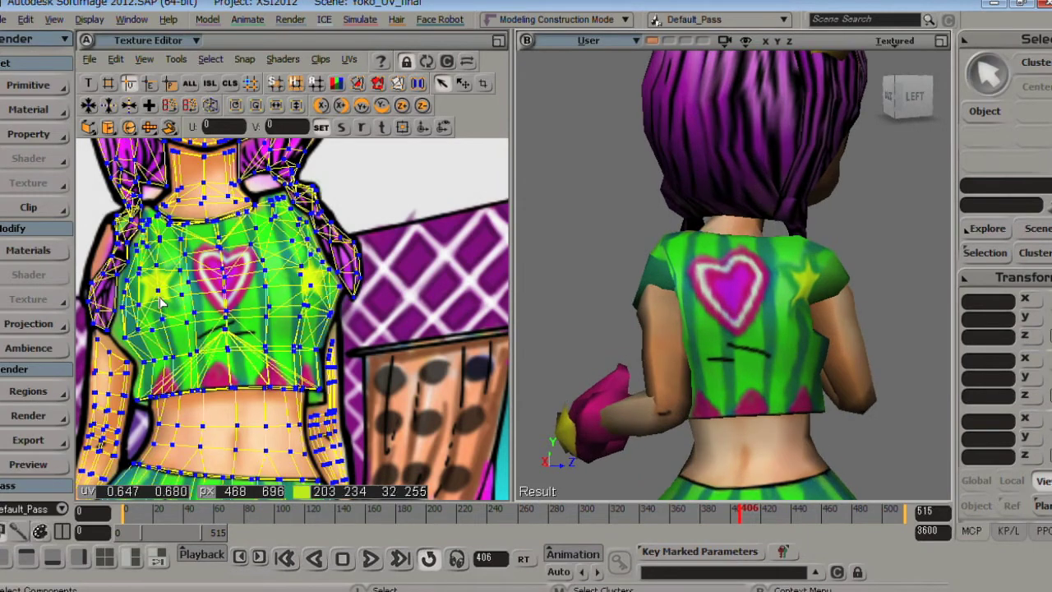
left_click(236, 324)
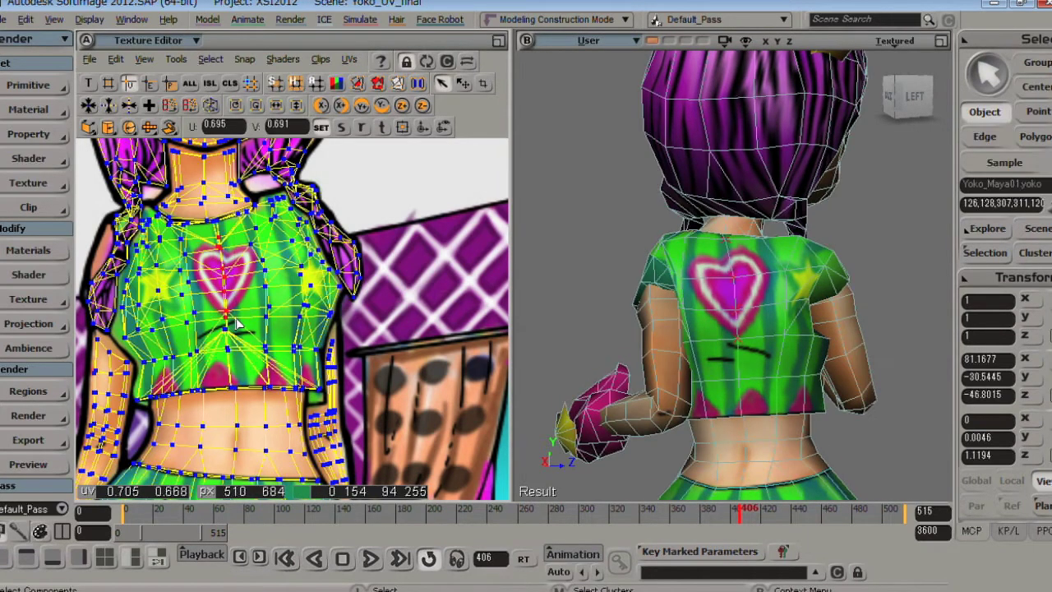
left_click(282, 330)
right_click_drag(712, 353, 616, 337)
right_click_drag(725, 356, 699, 399)
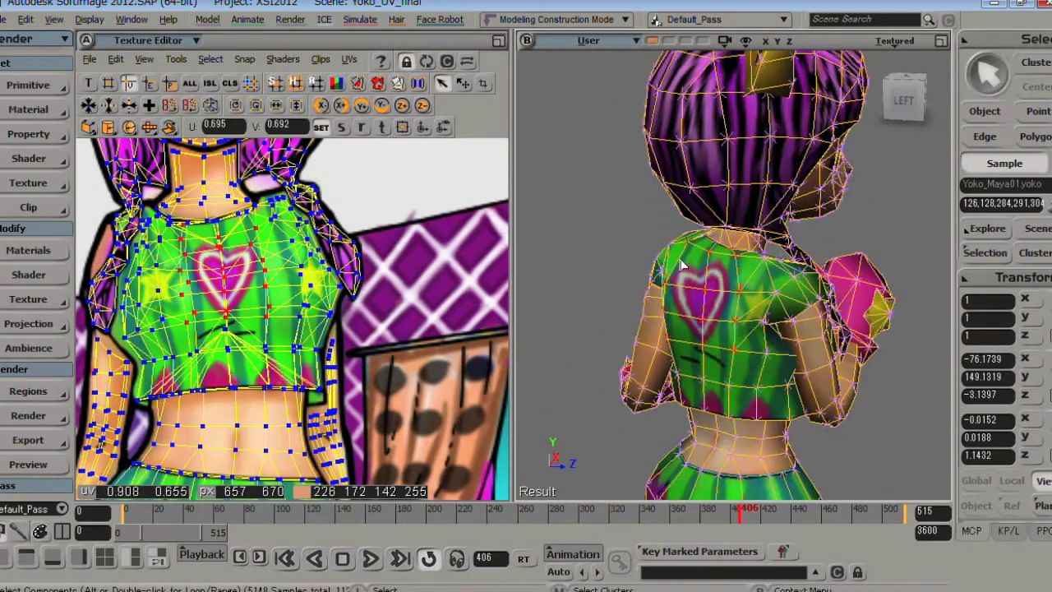
Select the polygons on the back of the top and the UV points on one half of the top.
key("y")
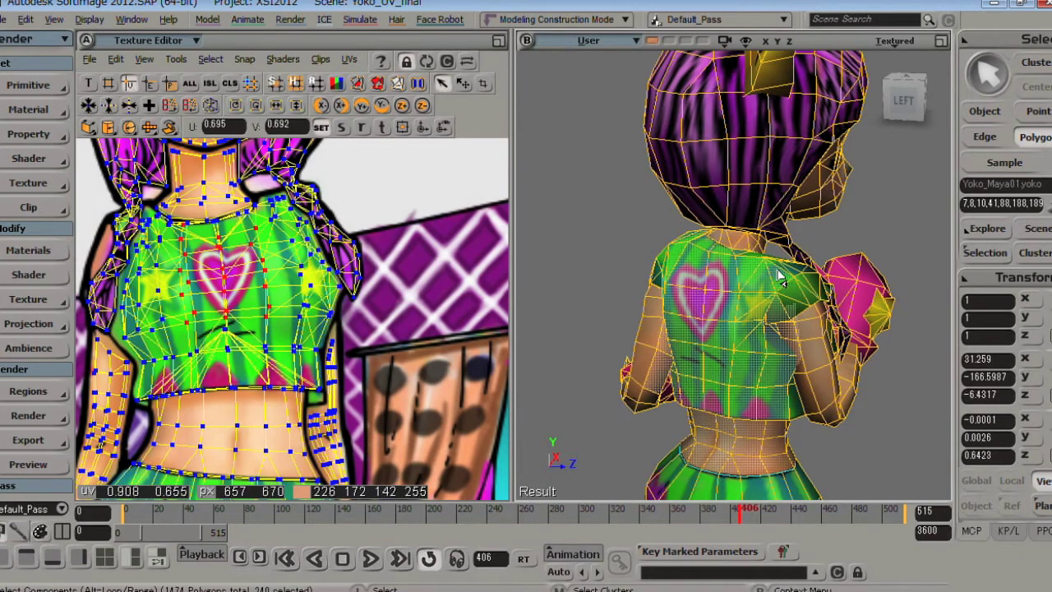
left_click_drag(780, 277, 758, 337)
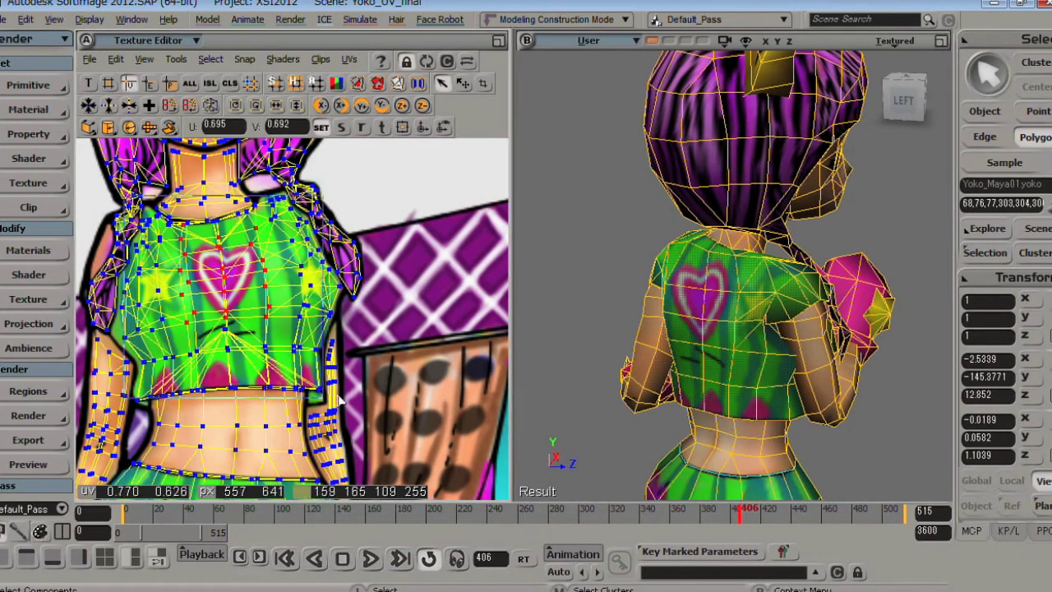
left_click_drag(308, 416, 320, 418)
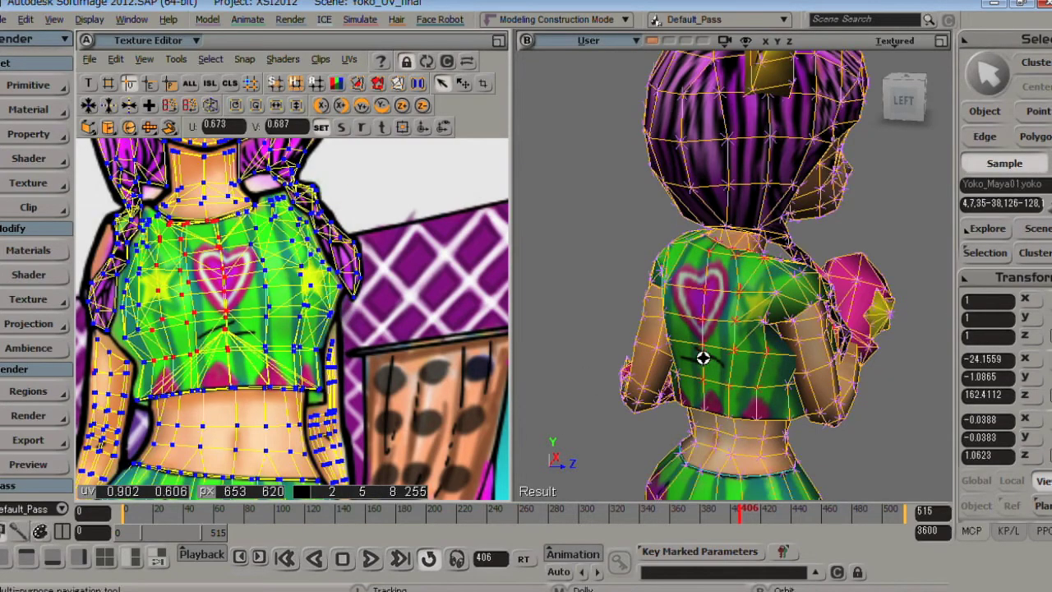
Examine the side of the torso, the braids and the face on the model and in the UV layout.
right_click_drag(703, 358, 717, 358)
left_click_drag(716, 358, 730, 274)
key("space")
key("s")
right_click_drag(583, 237, 688, 269)
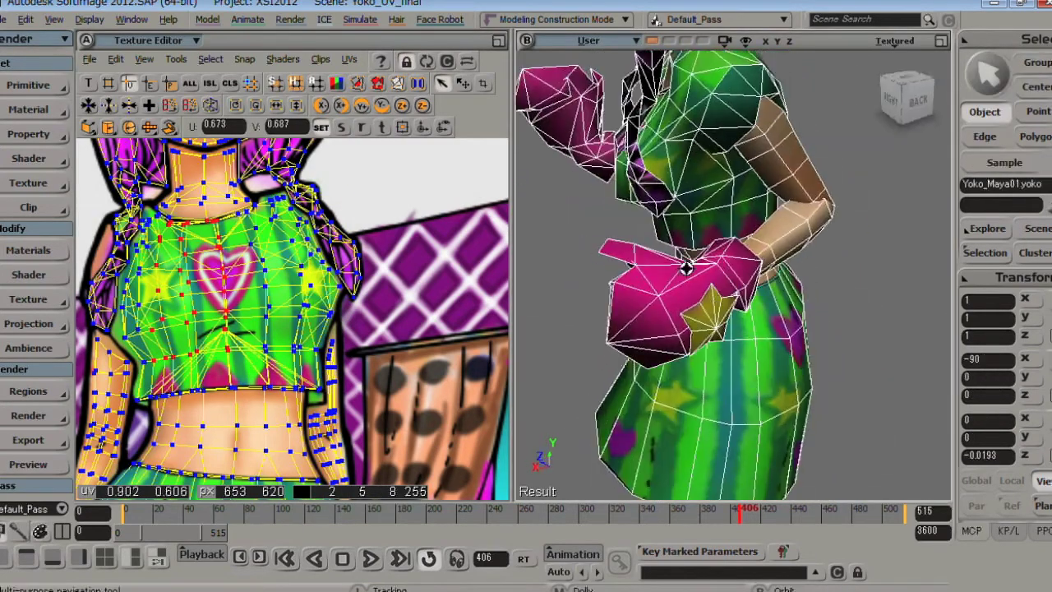
left_click_drag(676, 210, 719, 427)
key("s")
middle_click_drag(305, 331, 387, 347)
left_click_drag(387, 347, 378, 276)
left_click_drag(361, 193, 369, 305)
middle_click_drag(369, 304, 323, 280)
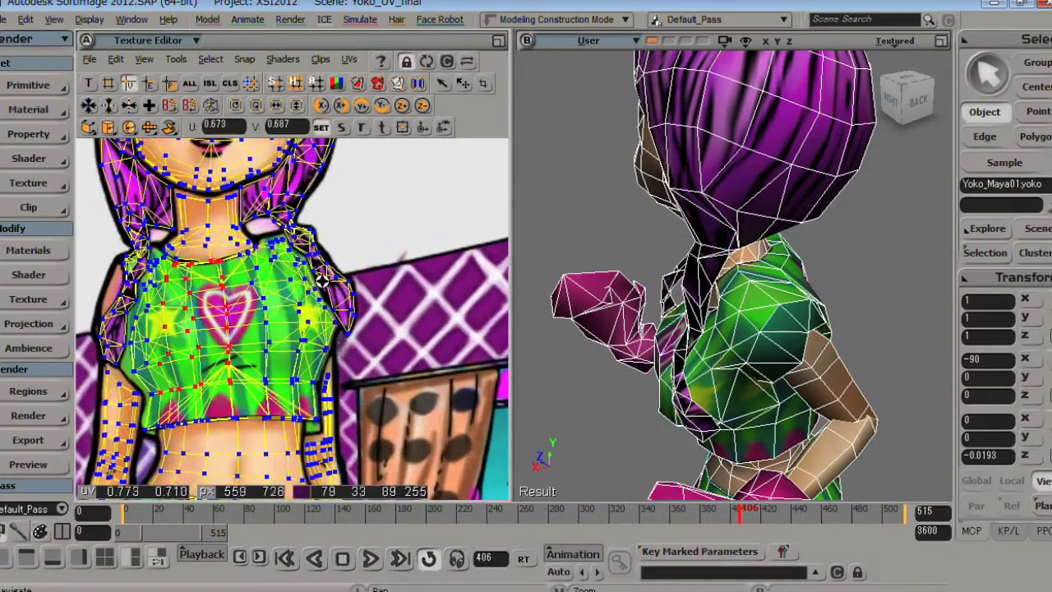
left_click_drag(322, 280, 342, 416)
middle_click_drag(342, 416, 357, 348)
left_click_drag(357, 347, 375, 389)
middle_click_drag(375, 389, 346, 323)
key("s")
right_click_drag(698, 247, 826, 201)
left_click_drag(826, 201, 841, 319)
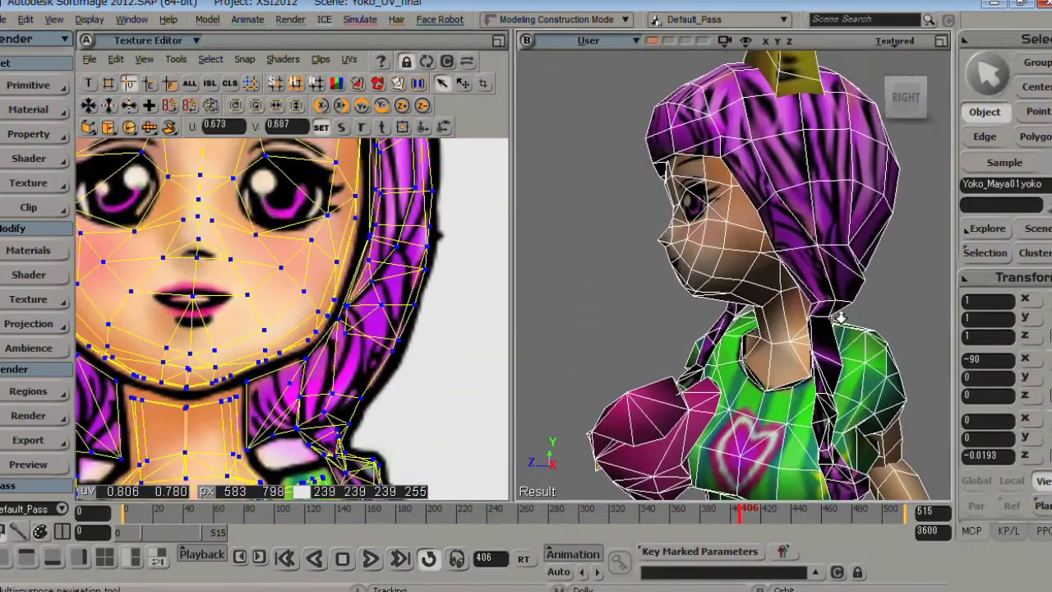
Examine how the UV points follow the black outlines around the waist and the skirt's upper edge.
key("s")
mouse_move(267, 349)
middle_mouse_down()
mouse_move(302, 369)
mouse_move(255, 341)
middle_mouse_up()
left_click_drag(254, 342, 403, 302)
middle_click_drag(225, 413, 251, 421)
left_click_drag(251, 421, 244, 317)
middle_click_drag(244, 316, 273, 374)
left_click_drag(273, 374, 318, 334)
middle_click_drag(317, 334, 255, 386)
left_click_drag(254, 386, 294, 367)
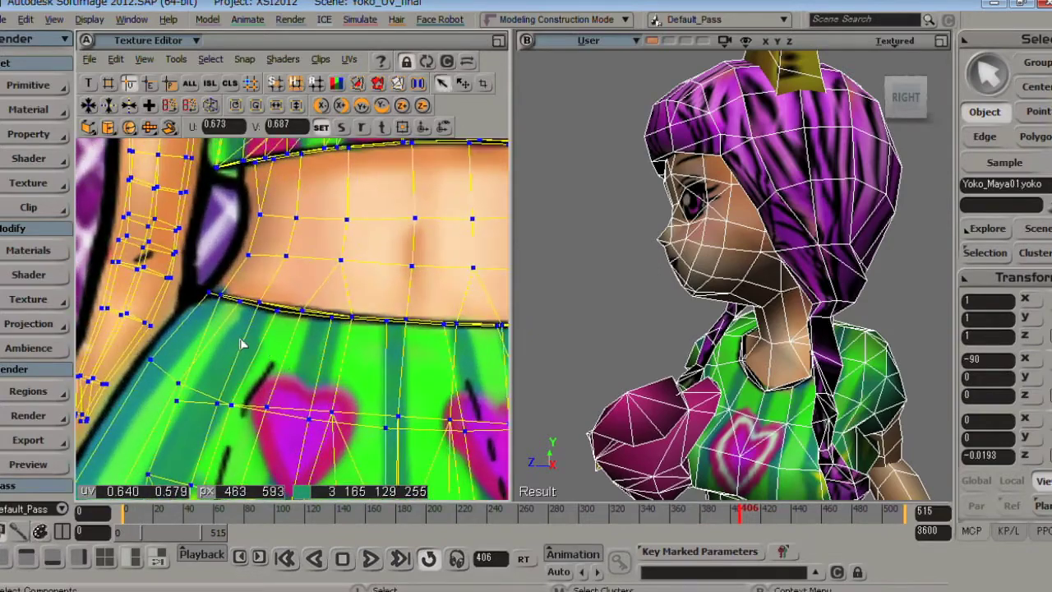
key("s")
middle_click_drag(217, 371, 267, 350)
left_click_drag(266, 351, 211, 409)
Deselect the character and view the top from the side alongside its UV layout.
key("s")
middle_click_drag(696, 333, 656, 476)
left_click_drag(656, 476, 633, 351)
left_click(631, 380)
key("s")
middle_click_drag(328, 321, 375, 296)
left_click_drag(375, 296, 370, 485)
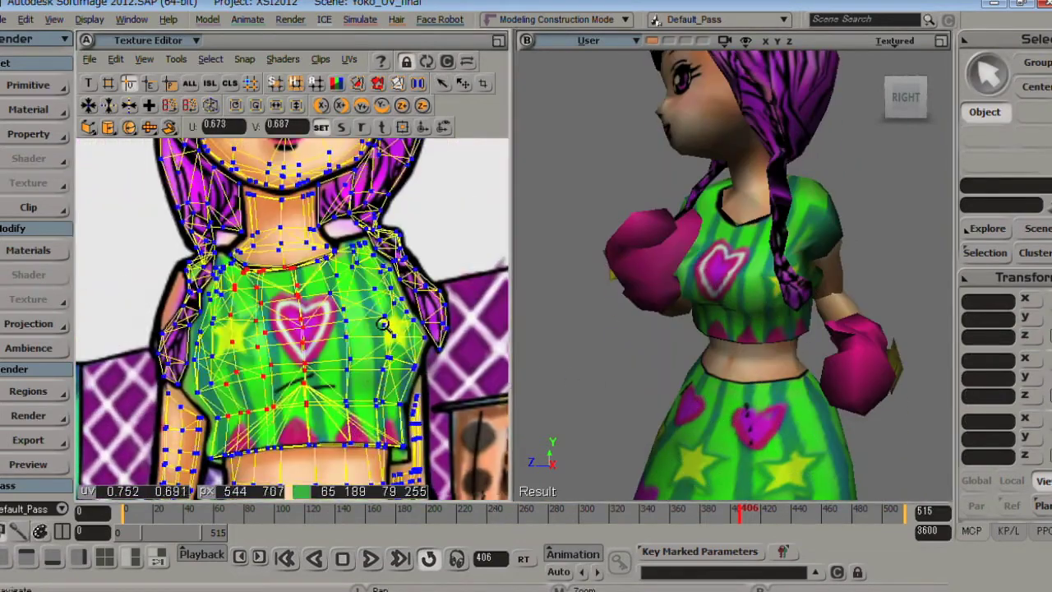
Try to move the top's neckline UV points off the black outline onto the green fabric.
middle_click_drag(380, 309, 328, 337)
left_click_drag(317, 251, 339, 317)
middle_click_drag(339, 317, 295, 353)
left_click(744, 265)
key("s")
right_click_drag(744, 265, 757, 270)
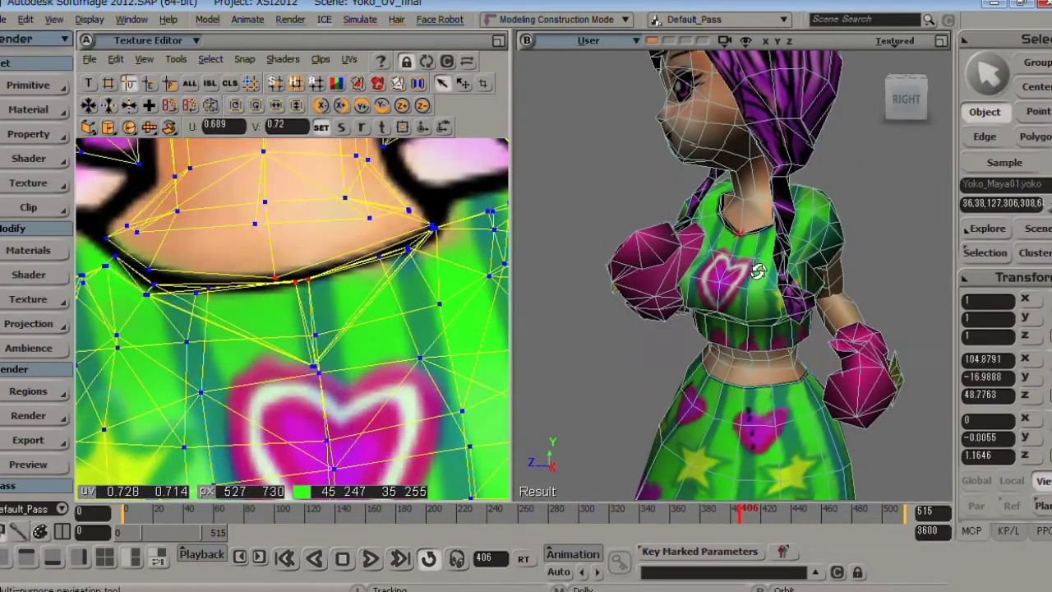
left_click_drag(756, 271, 707, 348)
middle_click_drag(707, 348, 678, 374)
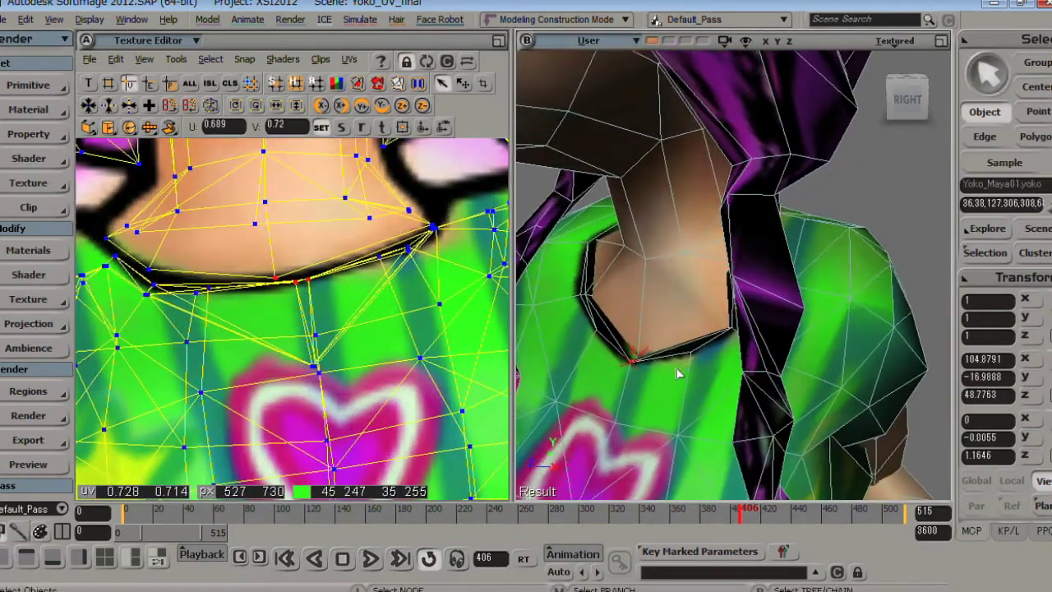
left_click(276, 292)
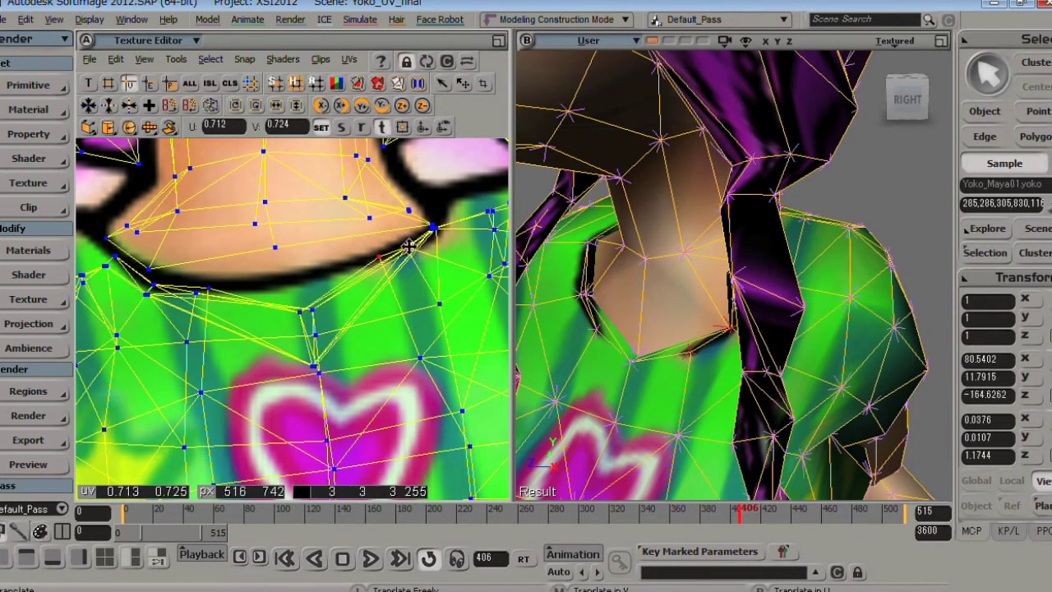
scroll(170, 285, "up", 1)
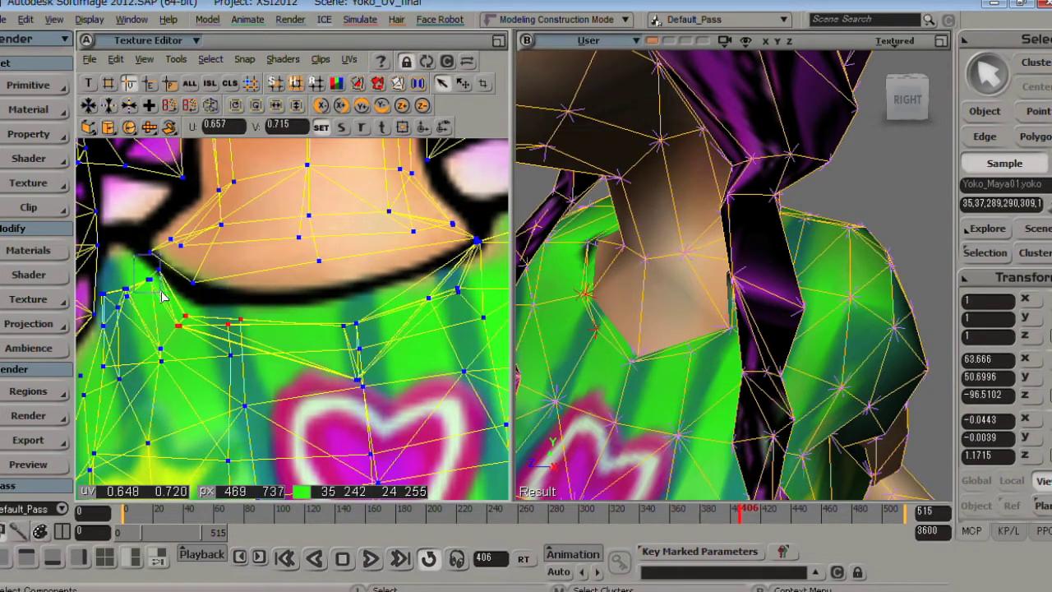
Deselect the character and check the neckline on the model without the wireframe.
key("s")
middle_click_drag(831, 311, 724, 316)
key("space")
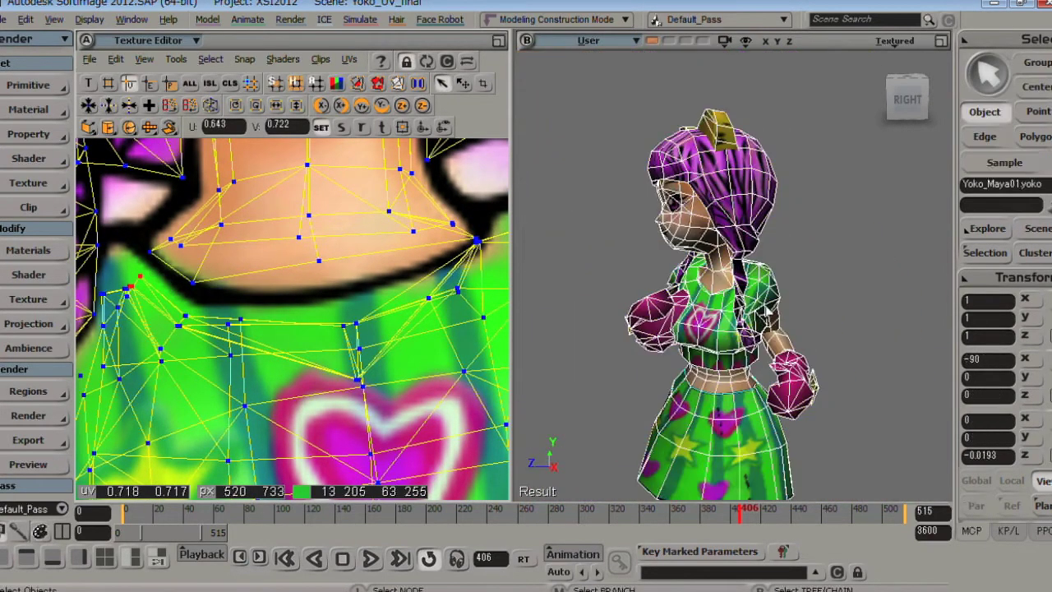
left_click(832, 341)
key("s")
right_click_drag(822, 343, 781, 326)
left_click_drag(811, 226, 810, 311)
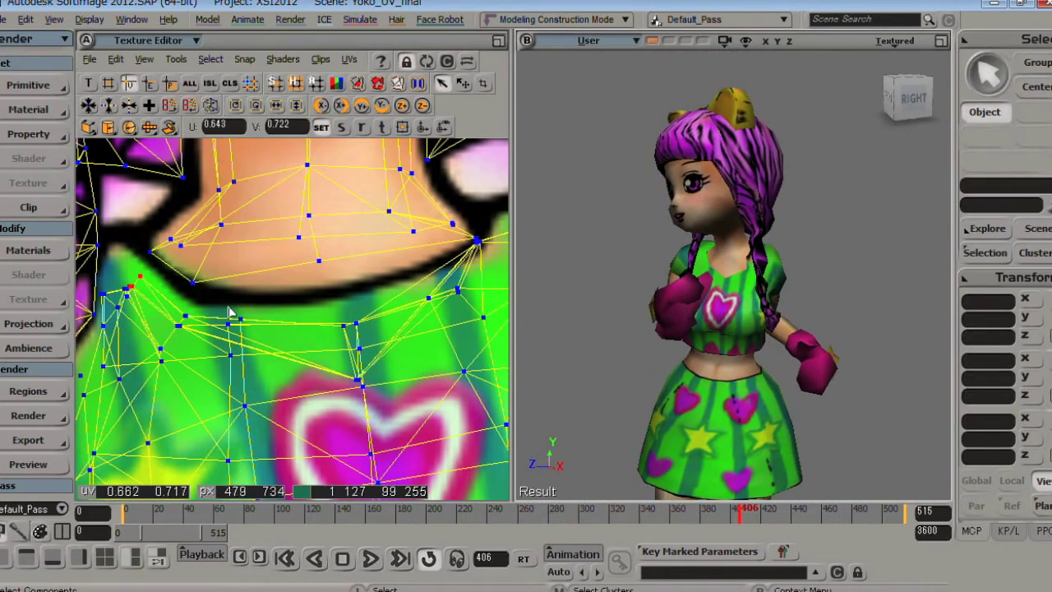
Undo the neckline UV point moves and deselect the character.
left_click_drag(167, 309, 191, 341)
key("ctrl+z")
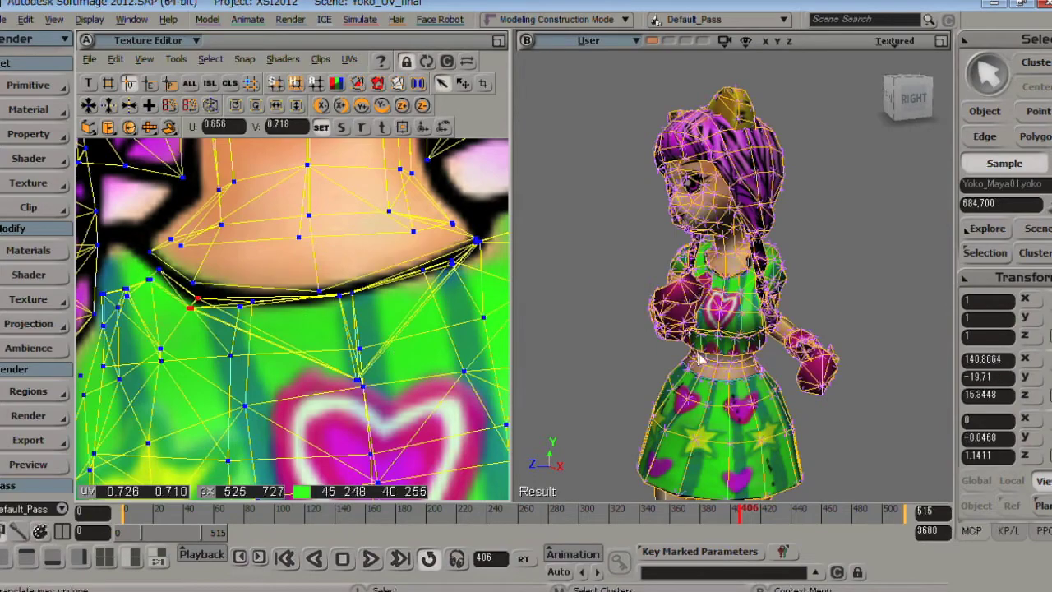
key("space")
left_click(869, 371)
Move the uppermost UV points of the arm beside the striped top onto the arm's black outline.
key("s")
middle_click_drag(305, 376, 316, 485)
left_click_drag(316, 485, 288, 325)
middle_click_drag(287, 325, 272, 327)
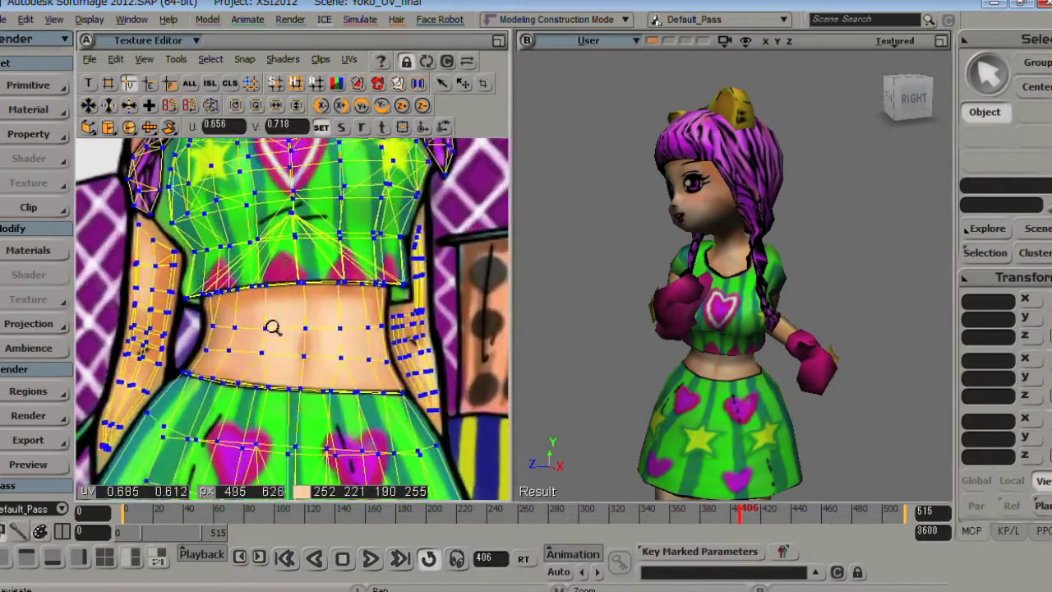
scroll(272, 327, "up", 4)
middle_click_drag(308, 363, 254, 362)
left_click_drag(255, 362, 143, 434)
middle_click_drag(144, 434, 239, 418)
key("s")
left_click_drag(246, 228, 249, 418)
left_click_drag(216, 246, 263, 405)
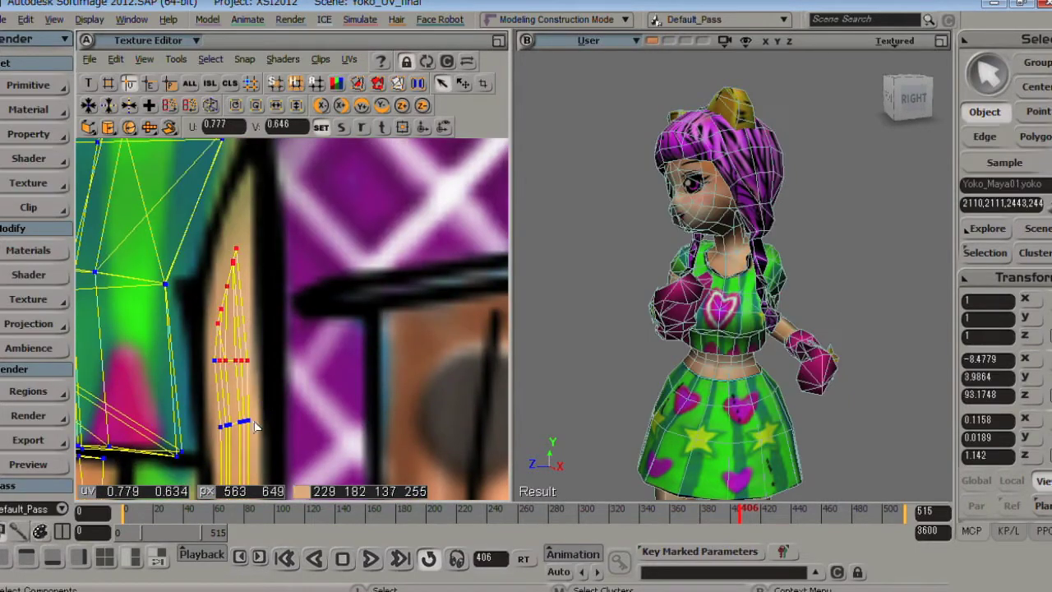
middle_click_drag(255, 415, 249, 381)
left_click_drag(249, 381, 294, 250)
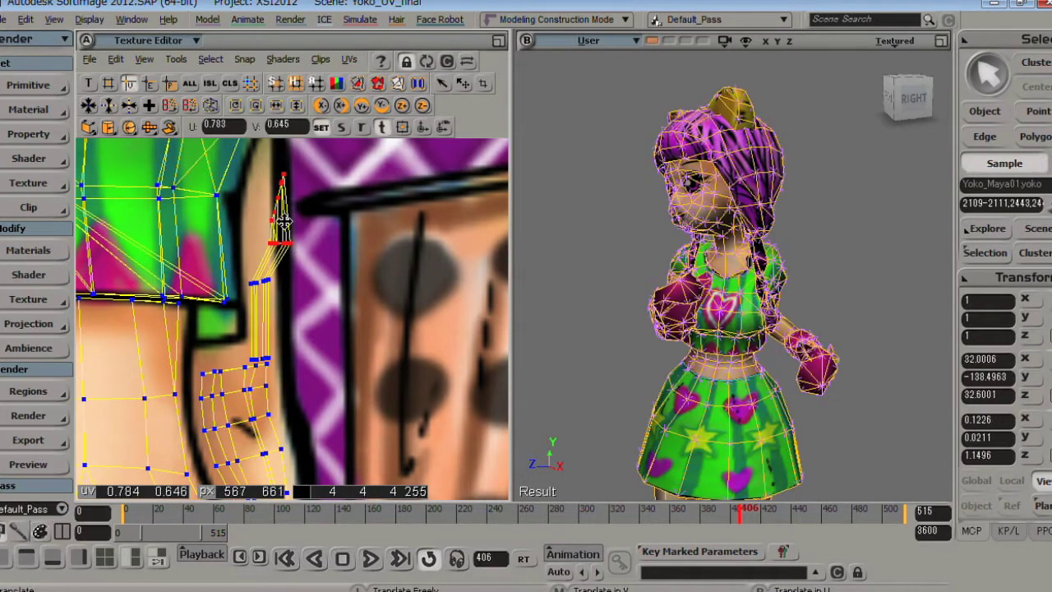
Examine the black-tinted upper arm from behind and set the animation to frame 344.
key("s")
right_click_drag(793, 317, 773, 324)
key("space")
key("s")
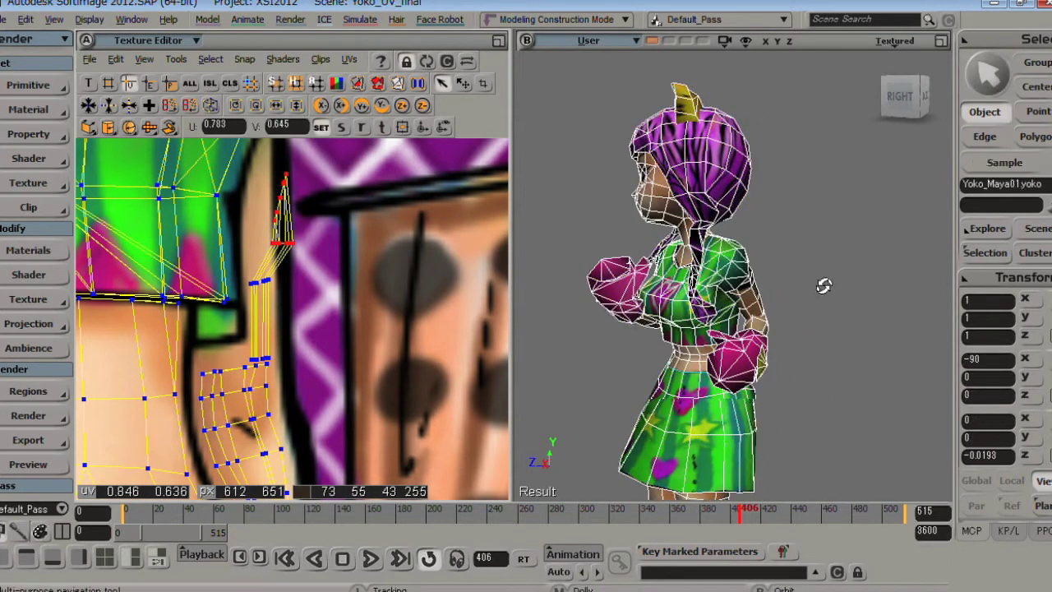
right_click_drag(822, 285, 740, 321)
middle_click_drag(740, 321, 666, 362)
right_click_drag(665, 362, 608, 345)
middle_click_drag(608, 345, 695, 301)
right_click_drag(695, 301, 740, 302)
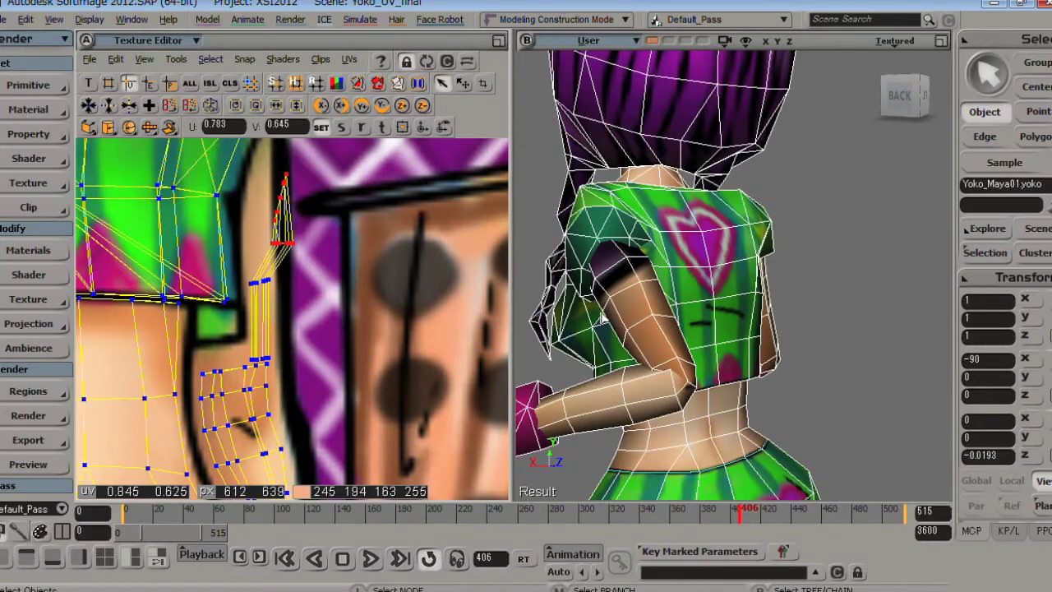
left_click_drag(688, 510, 648, 510)
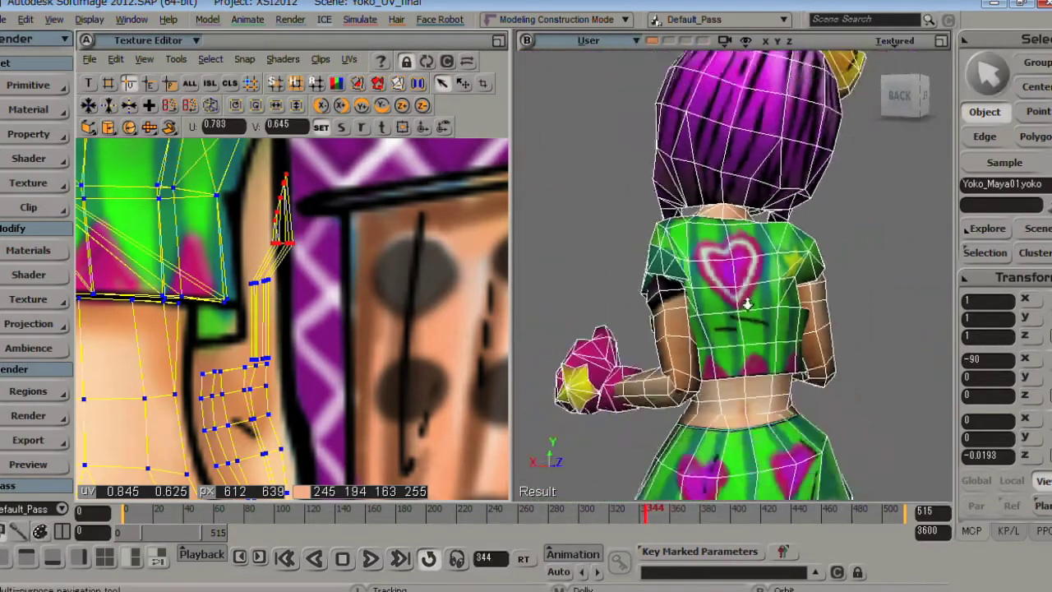
Try to move the arm's next row of UV points toward its black outline and check the arm on the model.
left_click_drag(238, 270, 279, 305)
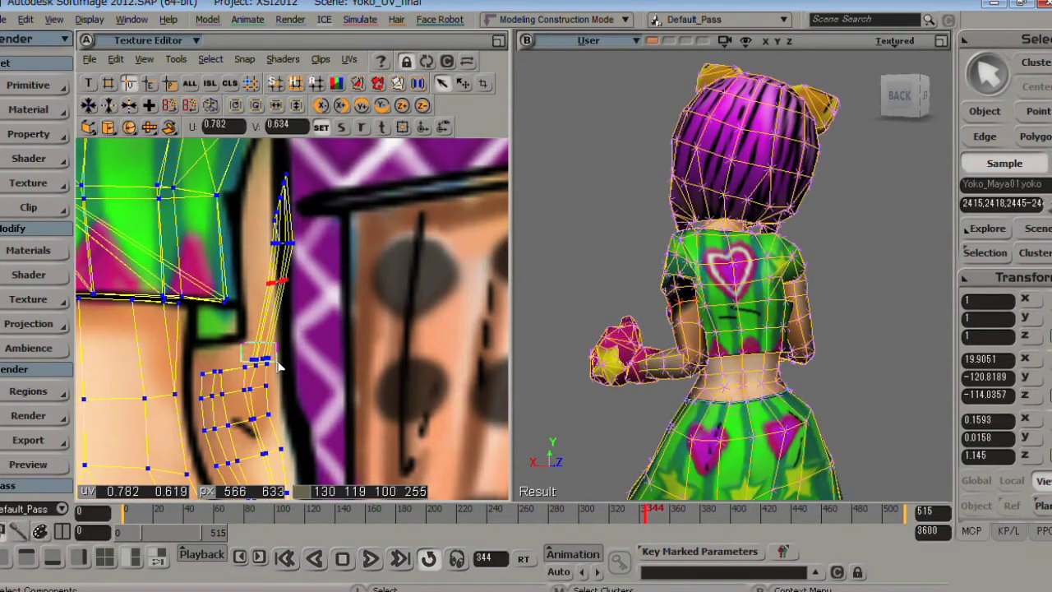
key("space")
left_click(839, 372)
key("s")
right_click_drag(705, 376, 834, 359)
scroll(834, 359, "down", 5)
scroll(834, 362, "up", 2)
Undo the arm's UV point moves and deselect the character to check it without the wireframe.
key("ctrl+z")
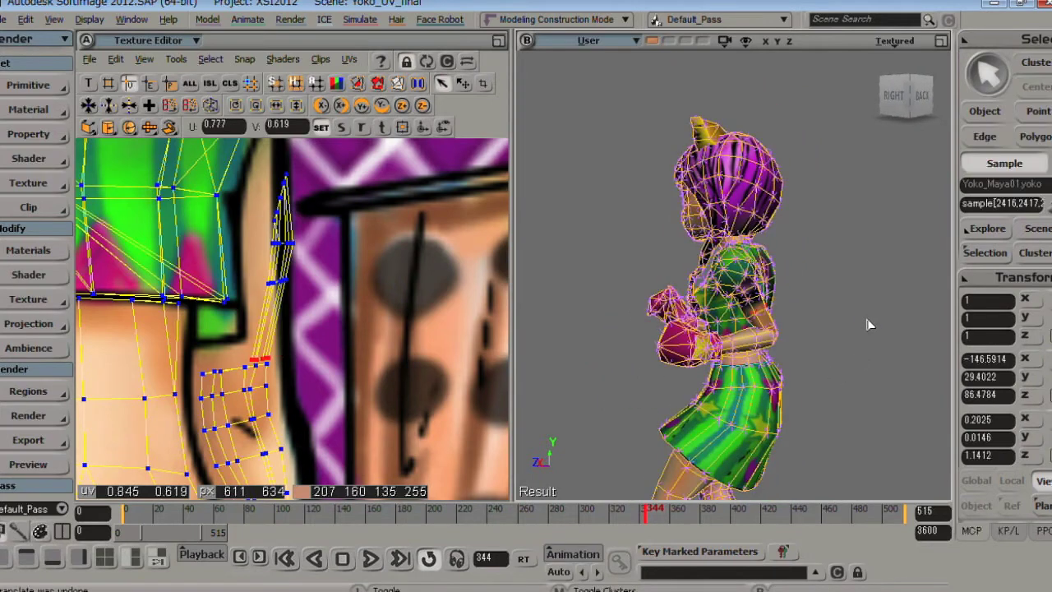
key("ctrl+z")
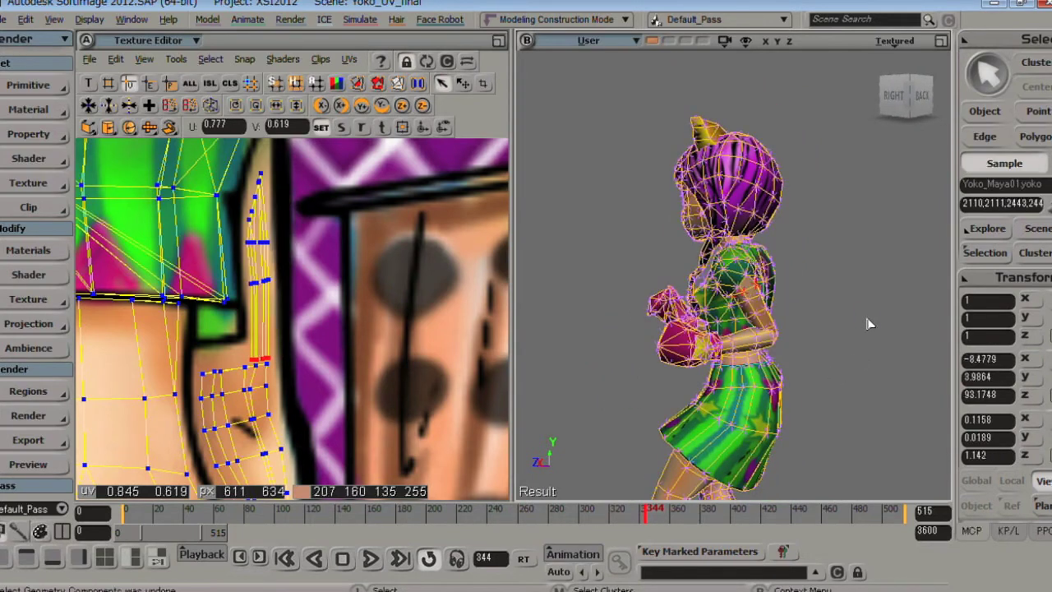
key("space")
left_click(864, 369)
key("s")
scroll(661, 402, "down", 3)
right_click_drag(653, 376, 686, 367)
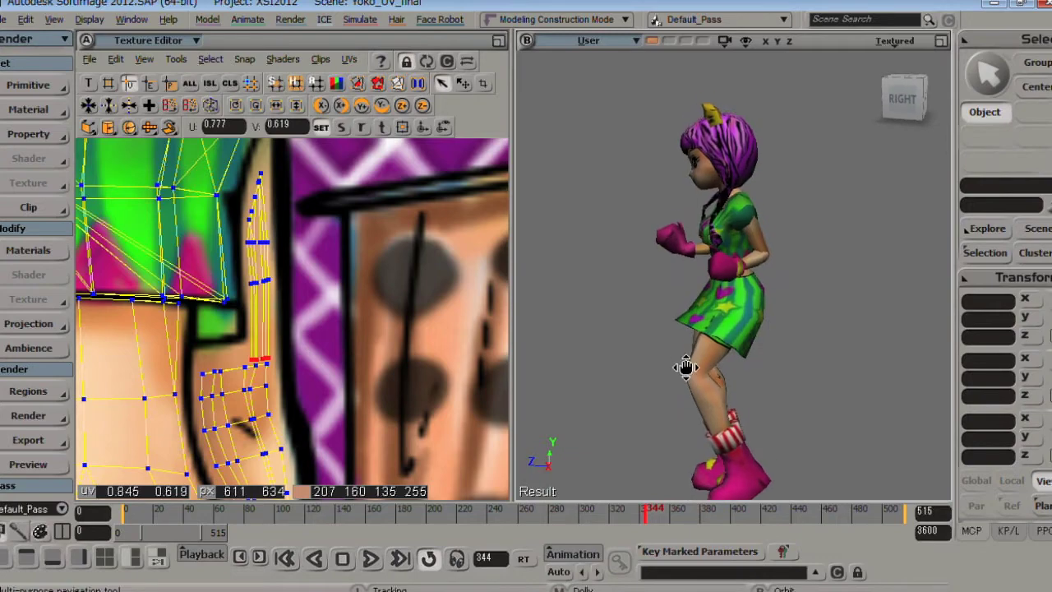
scroll(346, 239, "down", 8)
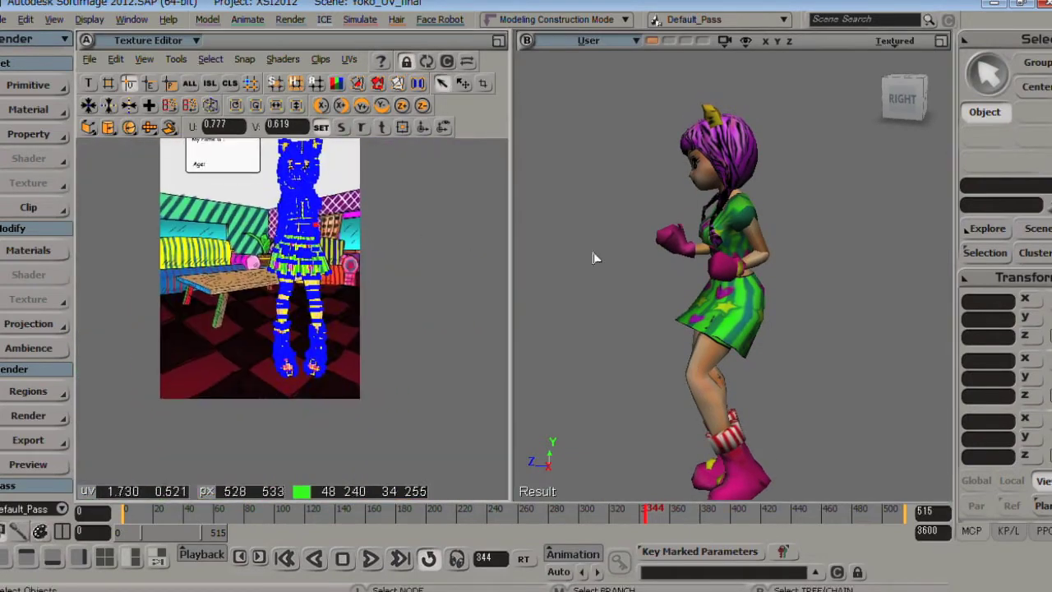
right_click_drag(595, 259, 826, 249)
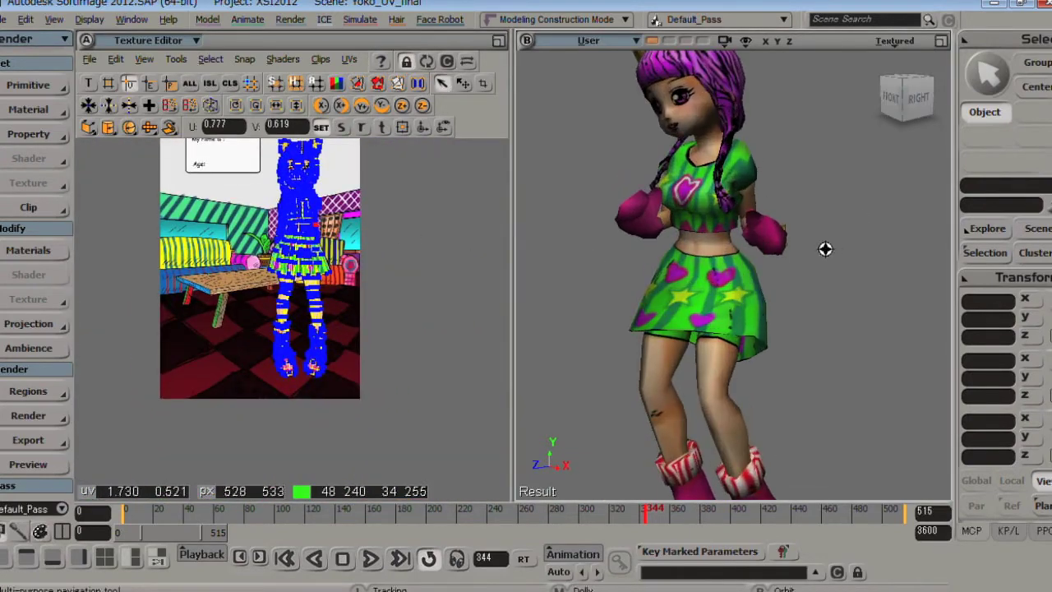
Examine the UV points over the painted legs, striped cuffs, boots and star decorations.
scroll(156, 353, "up", 10)
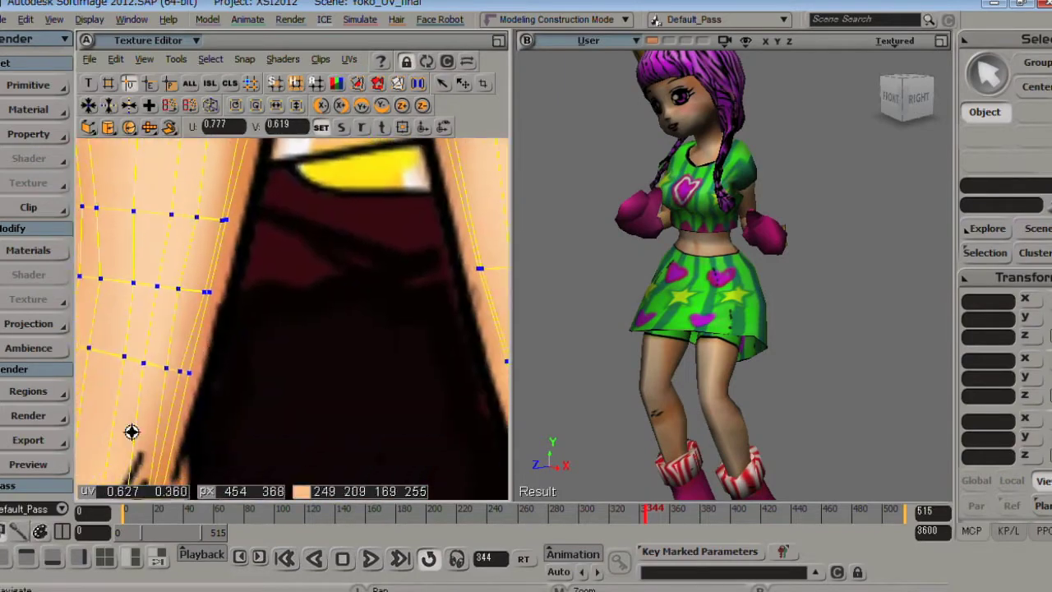
middle_click_drag(132, 432, 192, 392)
left_click_drag(216, 469, 230, 378)
middle_click_drag(230, 378, 227, 351)
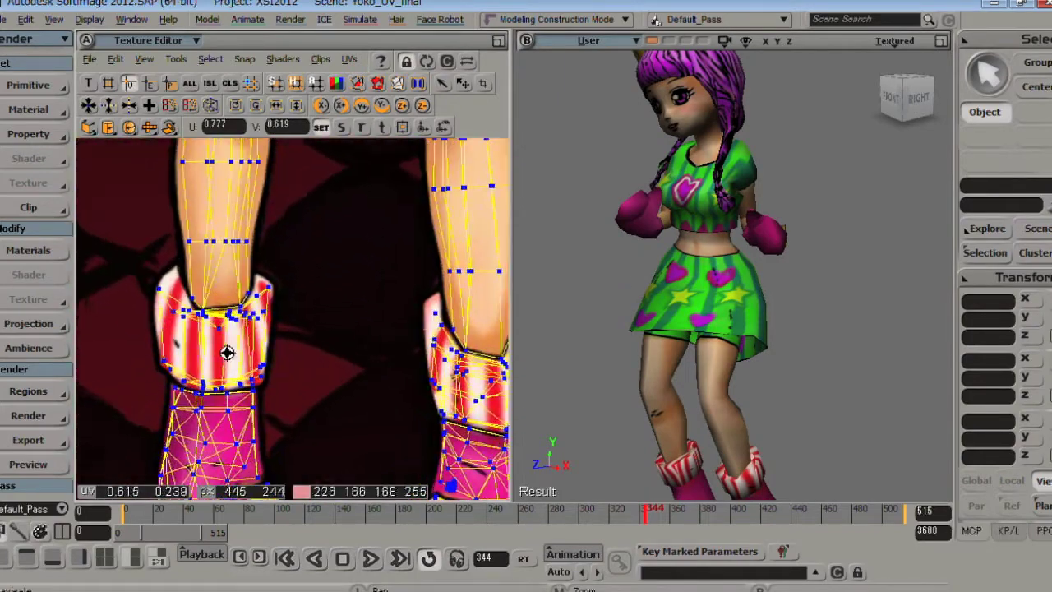
scroll(227, 353, "down", 5)
scroll(275, 398, "up", 3)
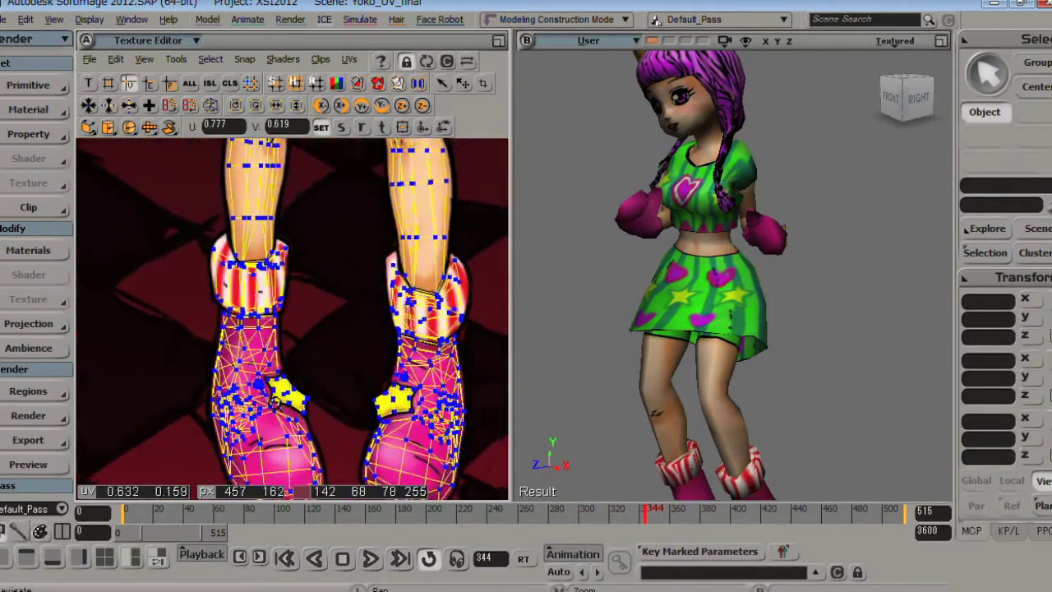
scroll(275, 401, "up", 5)
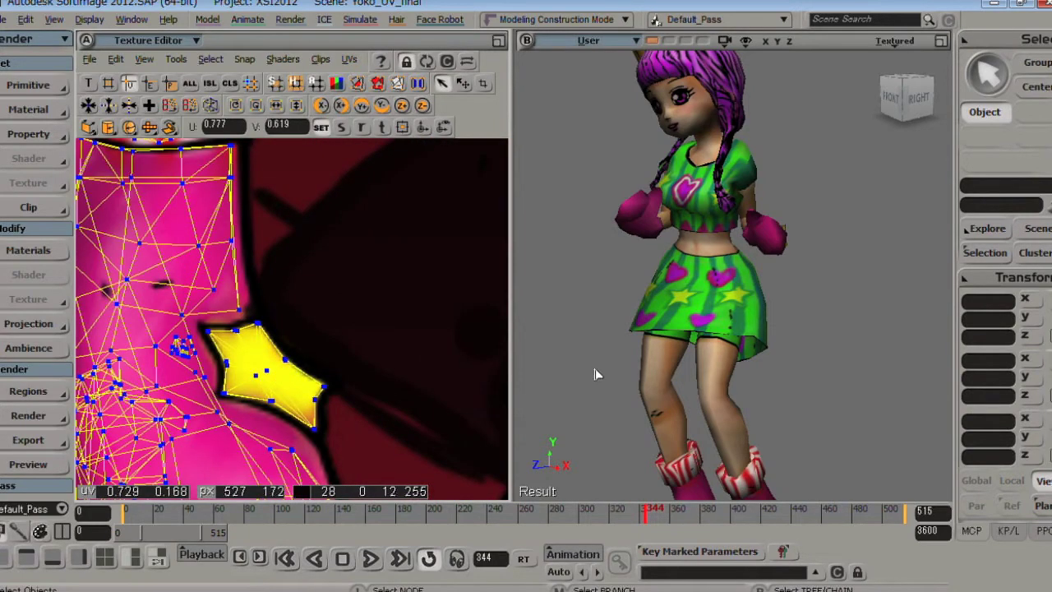
middle_click_drag(698, 384, 724, 349)
middle_click_drag(329, 408, 74, 444)
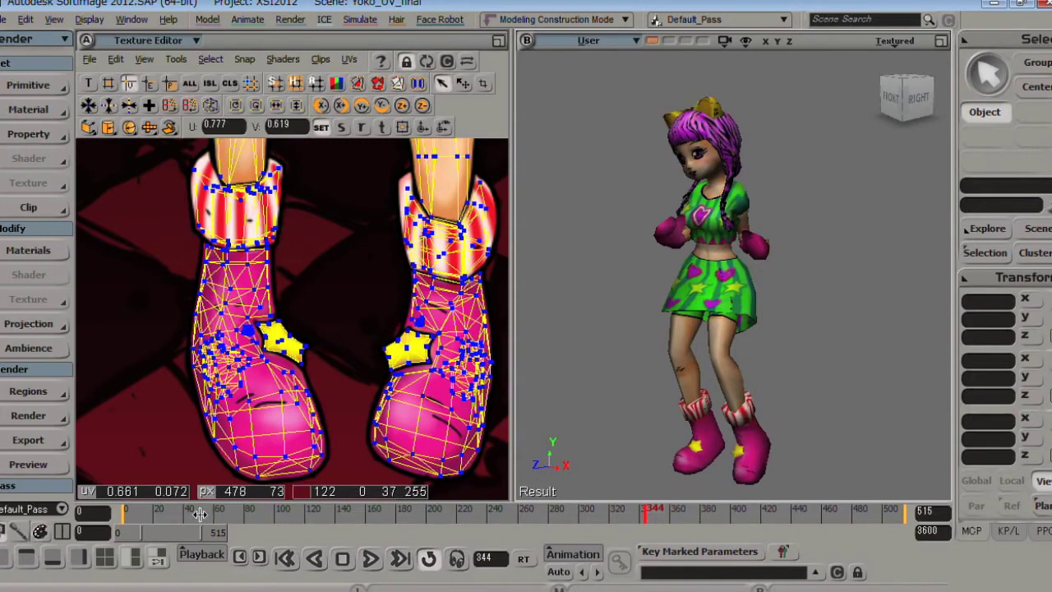
Return the animation to frame 0 and inspect the character's clothing and mittens from the front and side.
left_click_drag(200, 515, 117, 525)
key("s")
middle_click_drag(378, 264, 306, 265)
left_click_drag(345, 213, 360, 374)
key("s")
right_click_drag(777, 376, 826, 362)
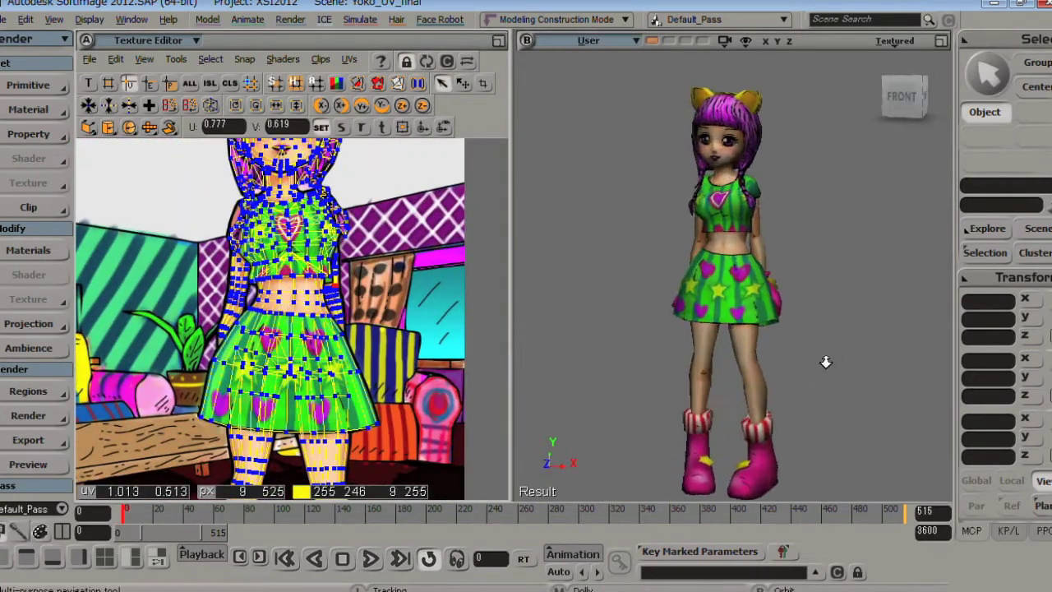
scroll(826, 362, "up", 5)
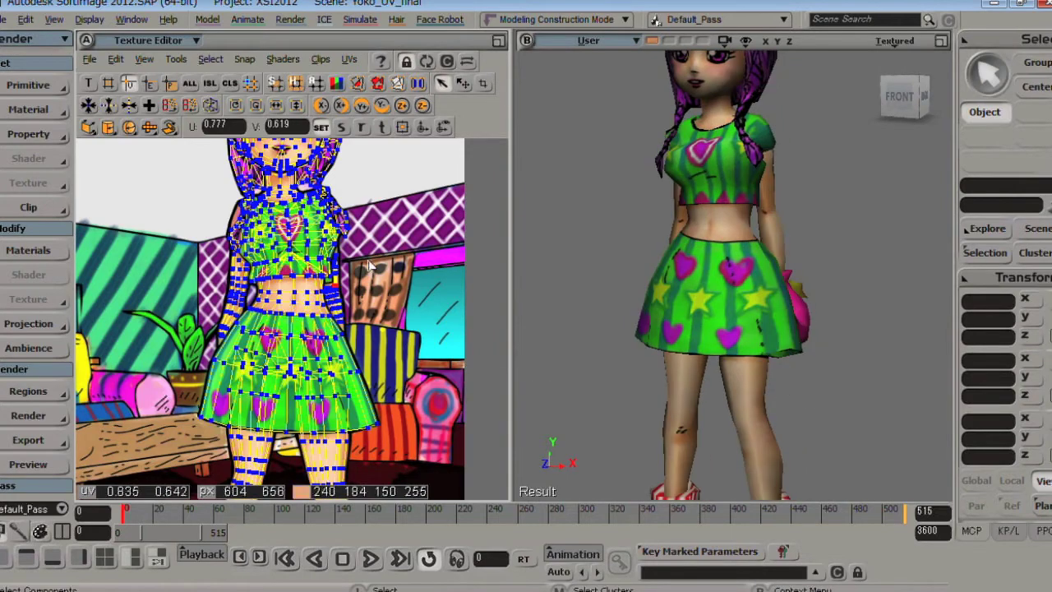
right_click_drag(866, 349, 756, 341)
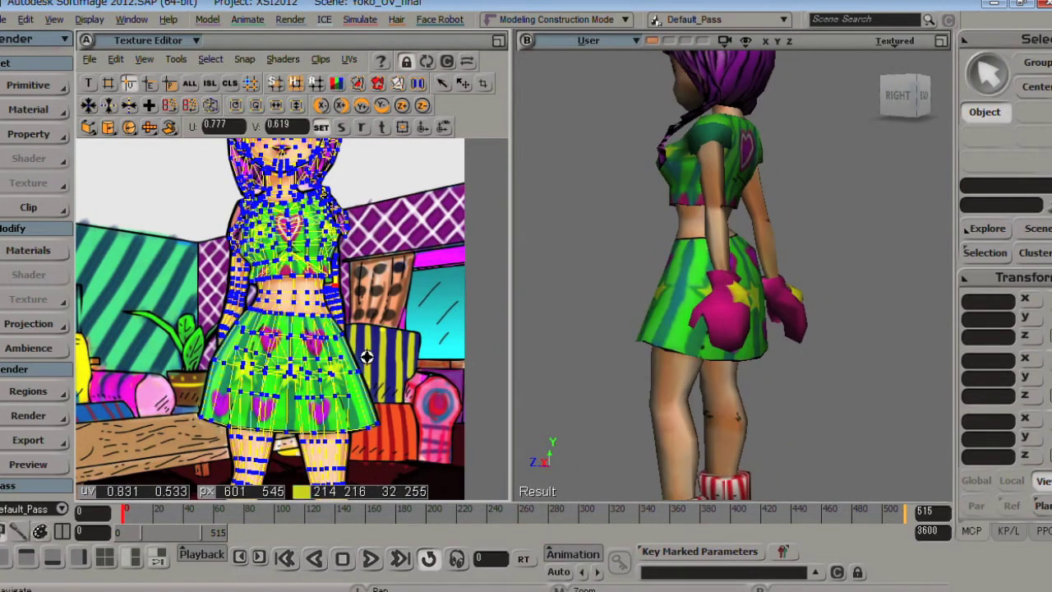
middle_click_drag(367, 357, 461, 316)
left_click_drag(358, 444, 358, 308)
middle_click_drag(358, 308, 345, 324)
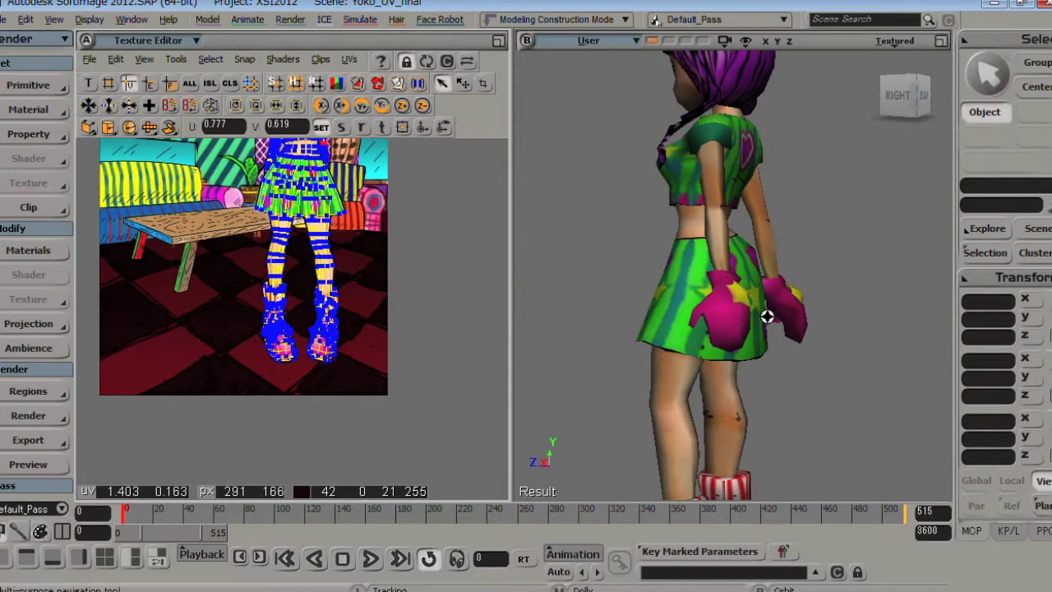
Select the character and pick the mitten's whole UV island overlapping the pink boot.
scroll(767, 316, "up", 2)
left_click(699, 374)
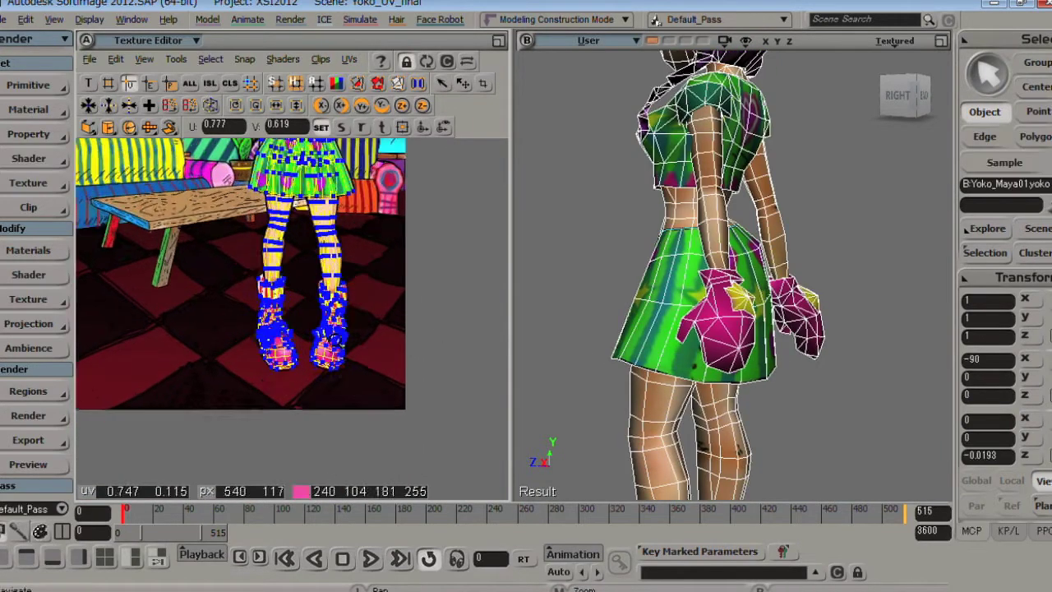
scroll(292, 419, "up", 6)
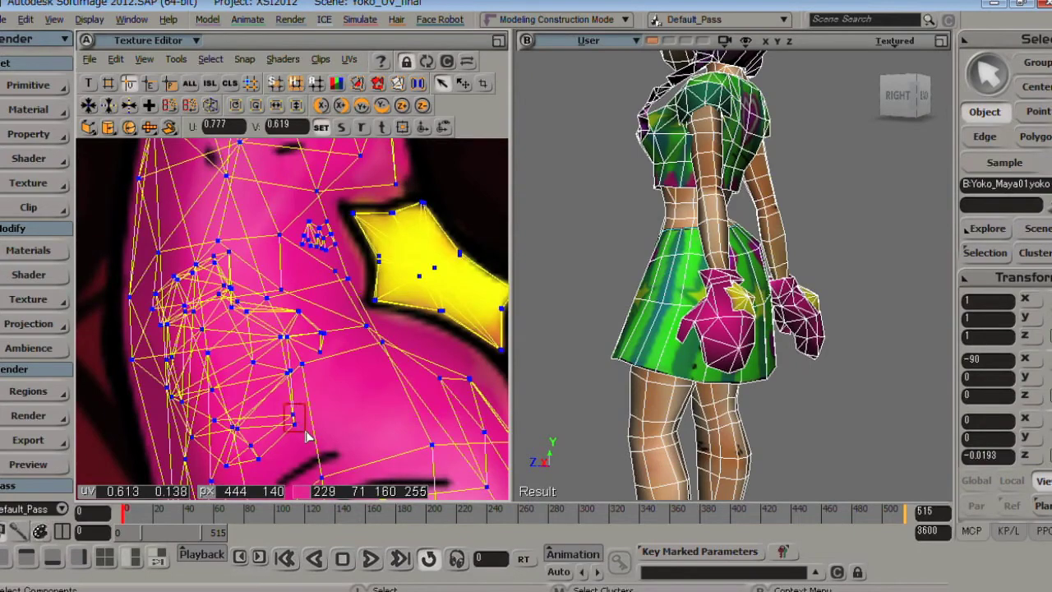
left_click(305, 437)
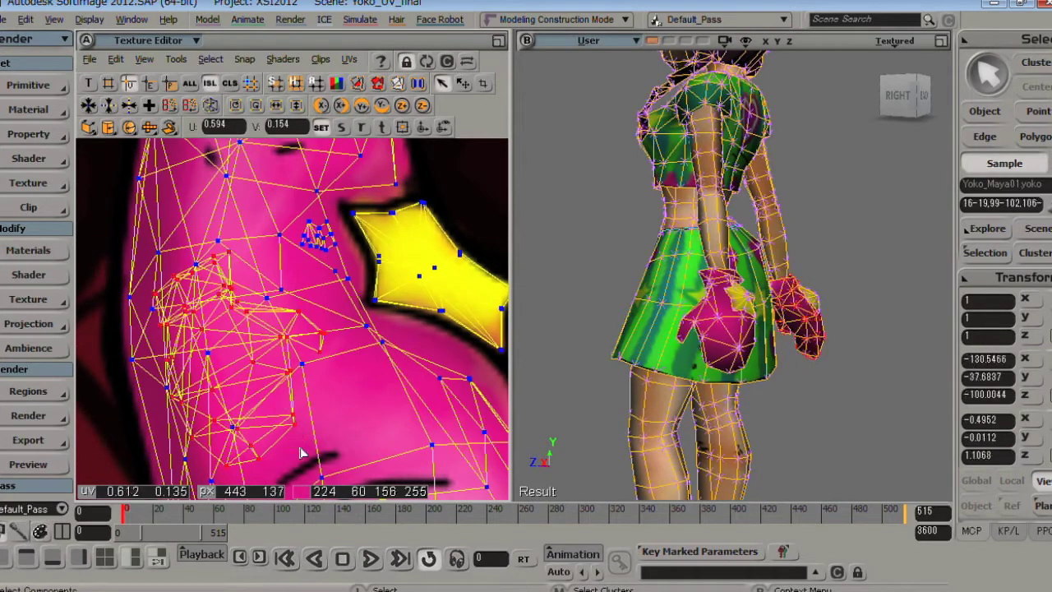
scroll(301, 453, "down", 6)
key("s")
right_click_drag(860, 360, 738, 368)
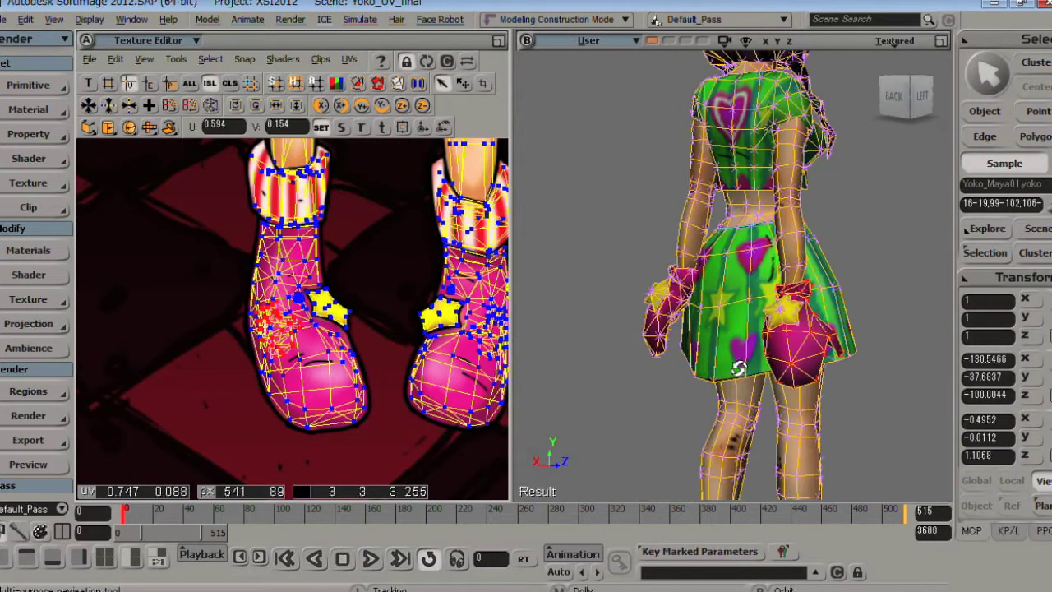
Move the mitten's UV island off the boot onto the dark floor and deselect the character.
key("s")
middle_click_drag(320, 345, 296, 357)
middle_click_drag(177, 440, 287, 340)
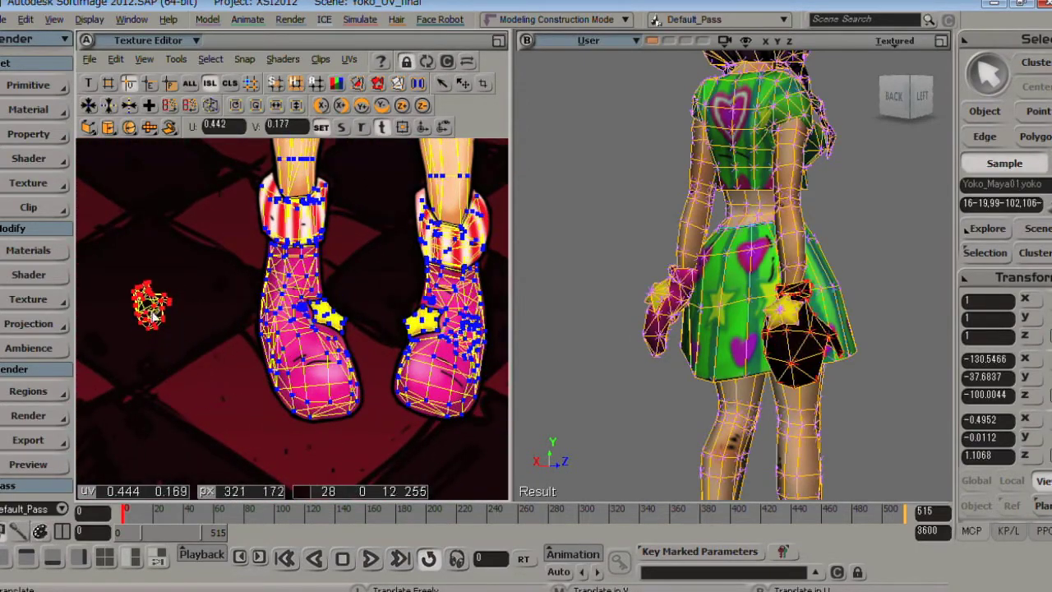
scroll(154, 315, "down", 3)
left_click(888, 399)
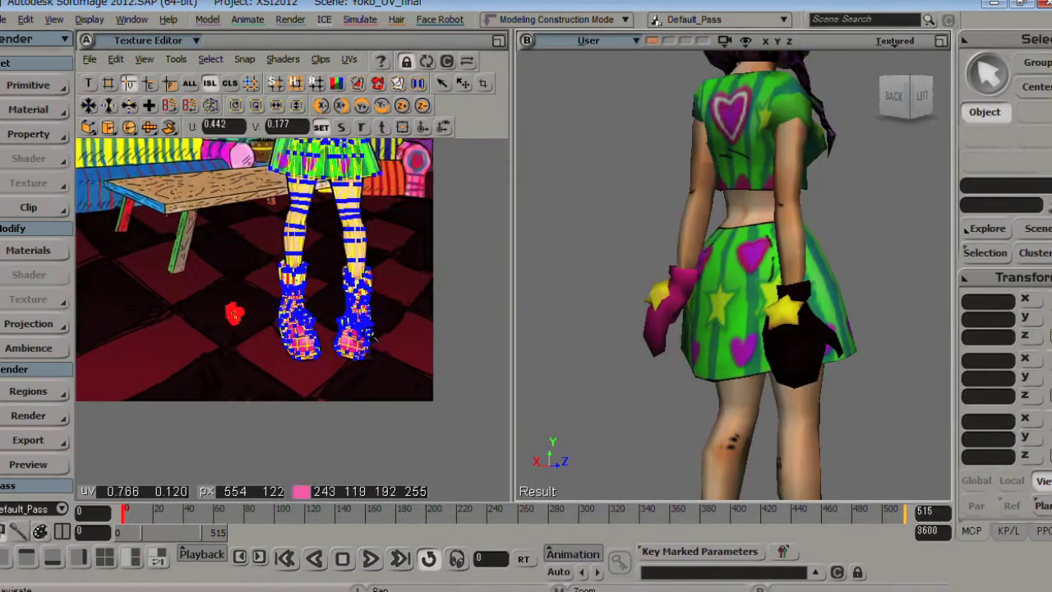
Undo the mitten UV island move and deselect the character.
middle_click_drag(374, 337, 153, 282)
middle_click_drag(244, 369, 145, 310)
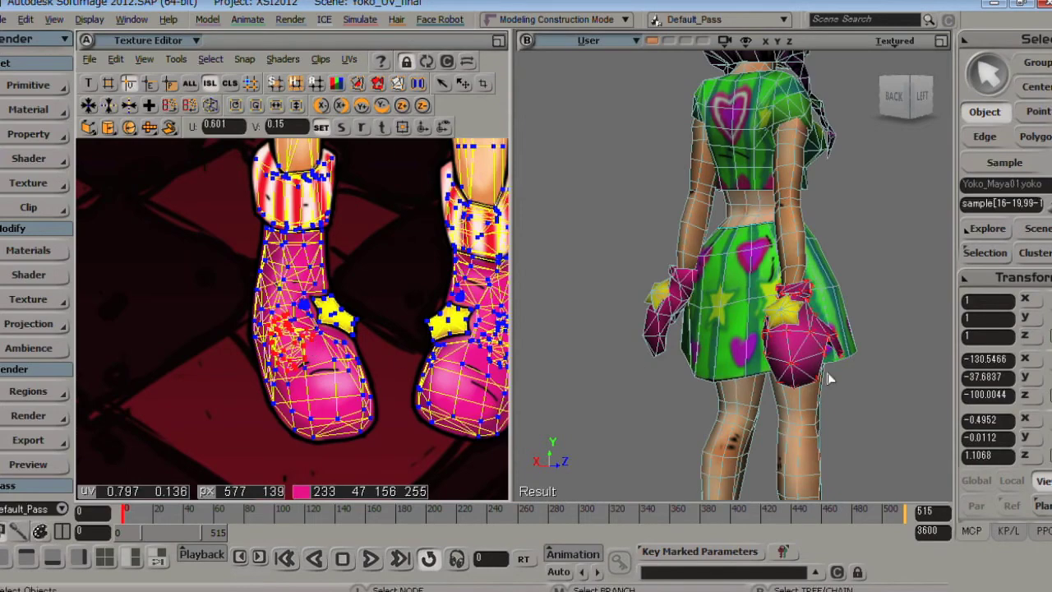
left_click(857, 400)
Inspect the textured character from the side and front, comparing it with the leg and boot UVs.
middle_click_drag(667, 423, 812, 307)
right_click_drag(812, 307, 712, 337)
middle_click_drag(374, 336, 313, 350)
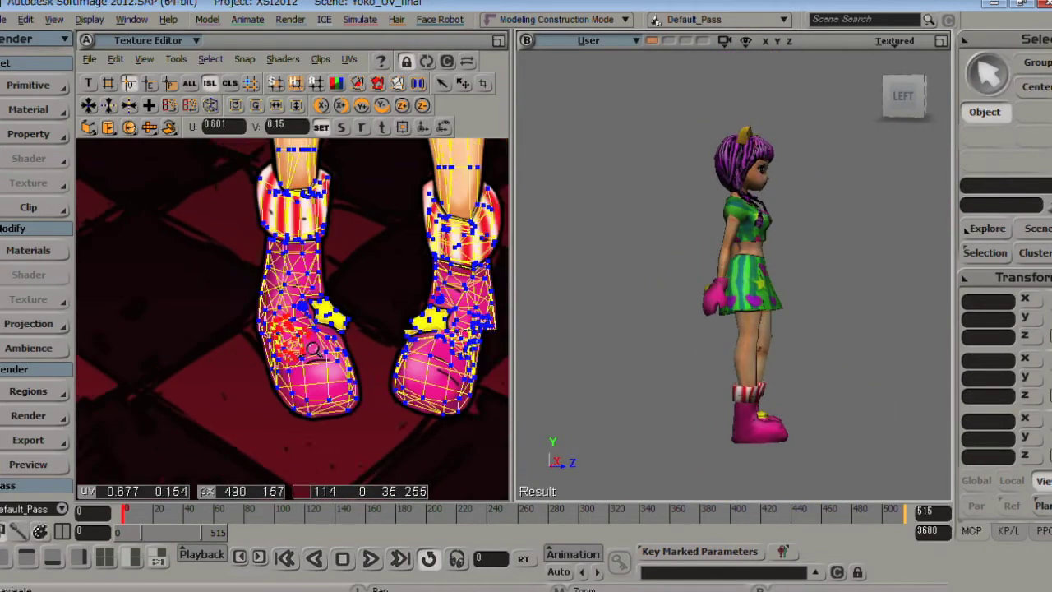
scroll(314, 349, "down", 3)
scroll(272, 365, "up", 3)
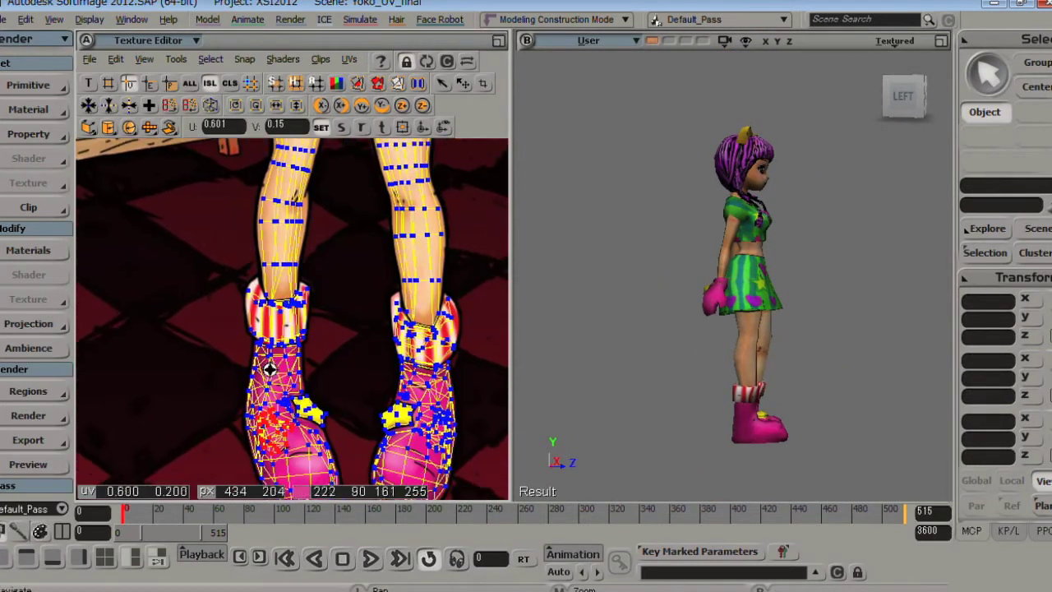
right_click_drag(783, 357, 759, 360)
middle_click_drag(759, 359, 728, 401)
right_click_drag(728, 400, 718, 403)
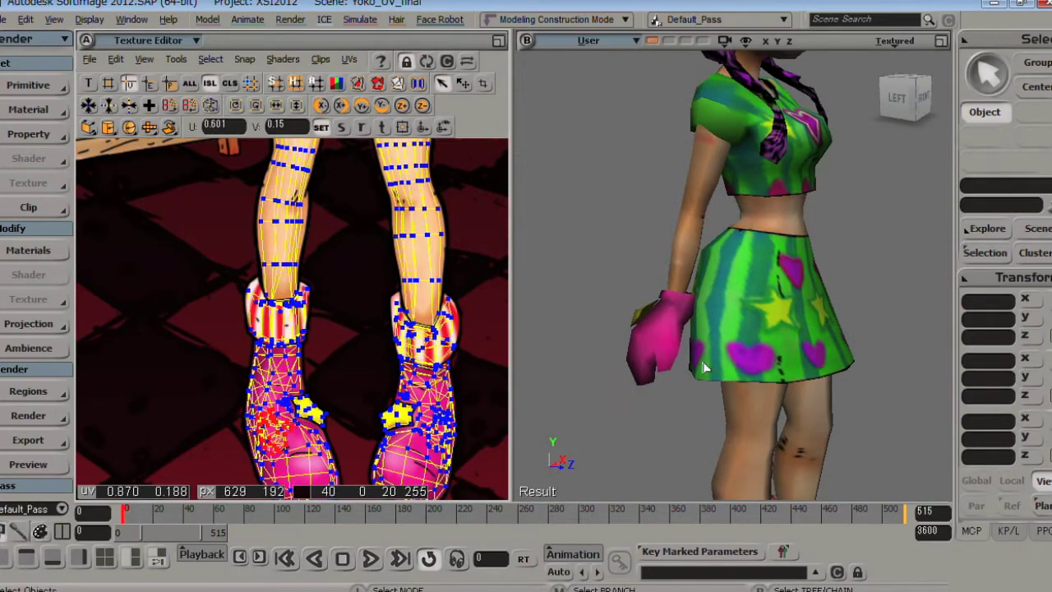
middle_click_drag(697, 418, 714, 393)
right_click_drag(714, 393, 702, 376)
middle_click_drag(702, 375, 666, 376)
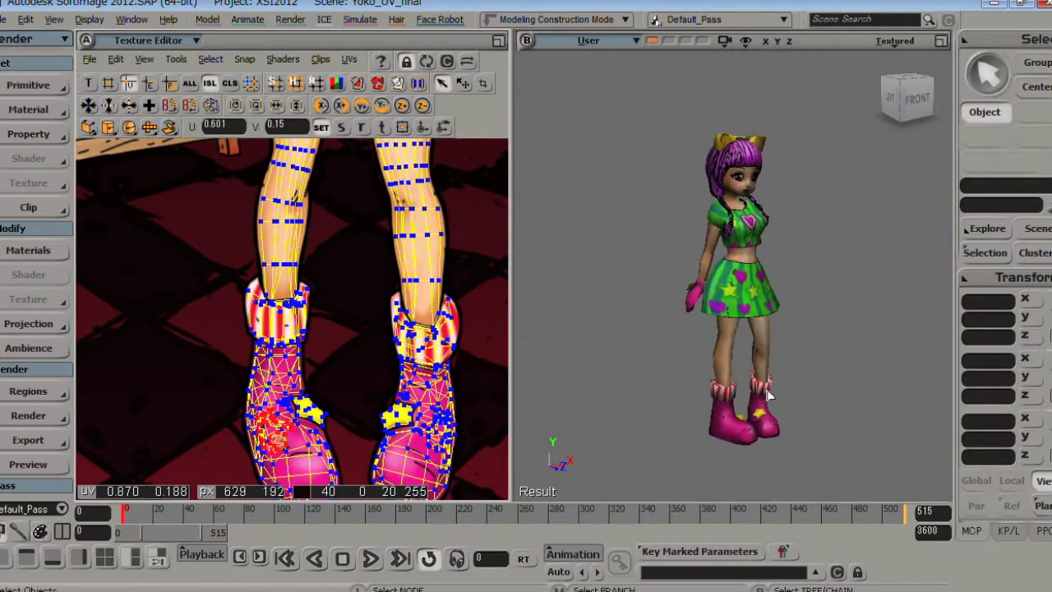
Review the character's UV layout across the full painted texture and switch to the presentation slideshow.
middle_click_drag(436, 407, 389, 312)
scroll(403, 338, "down", 1)
scroll(402, 340, "up", 6)
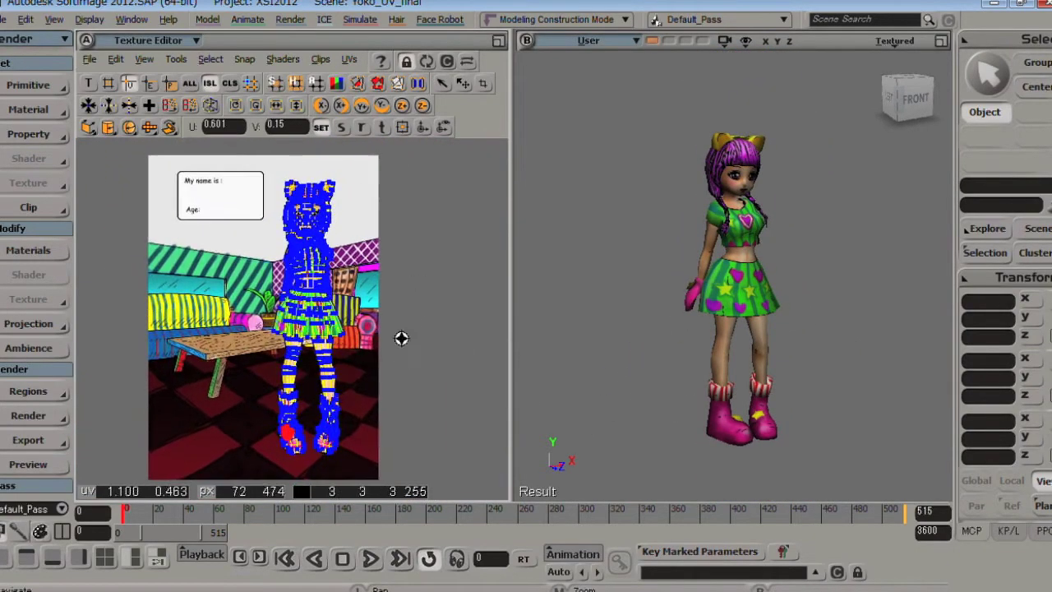
left_click_drag(417, 315, 416, 323)
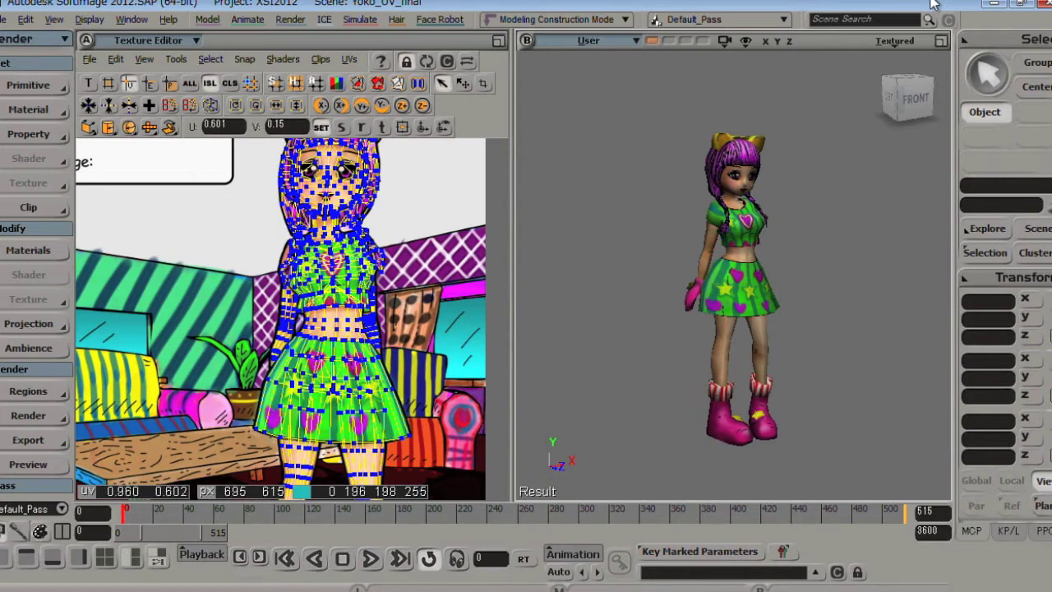
key("alt+Tab")
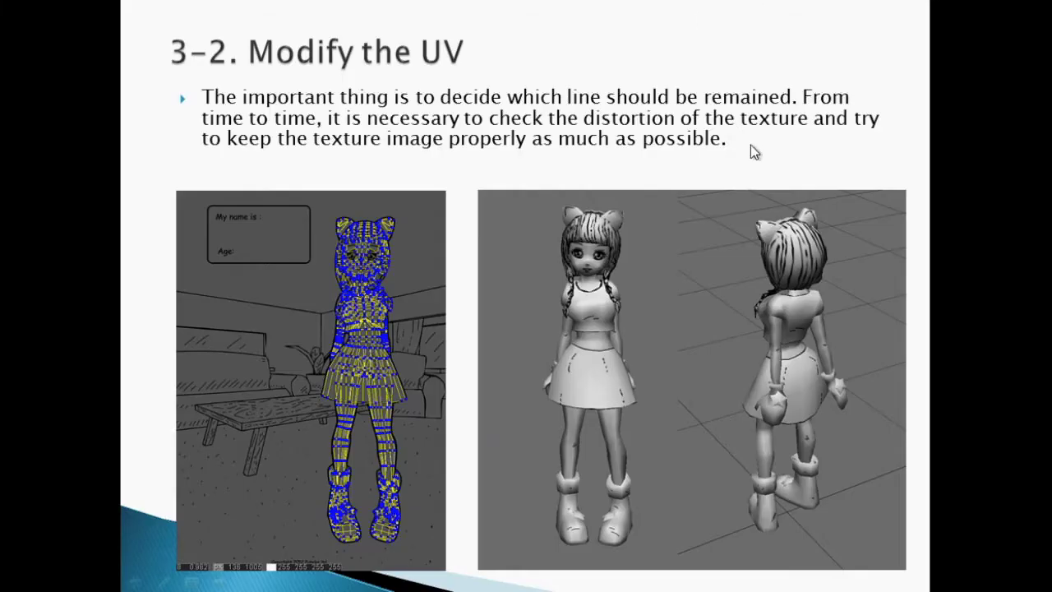
left_click(755, 152)
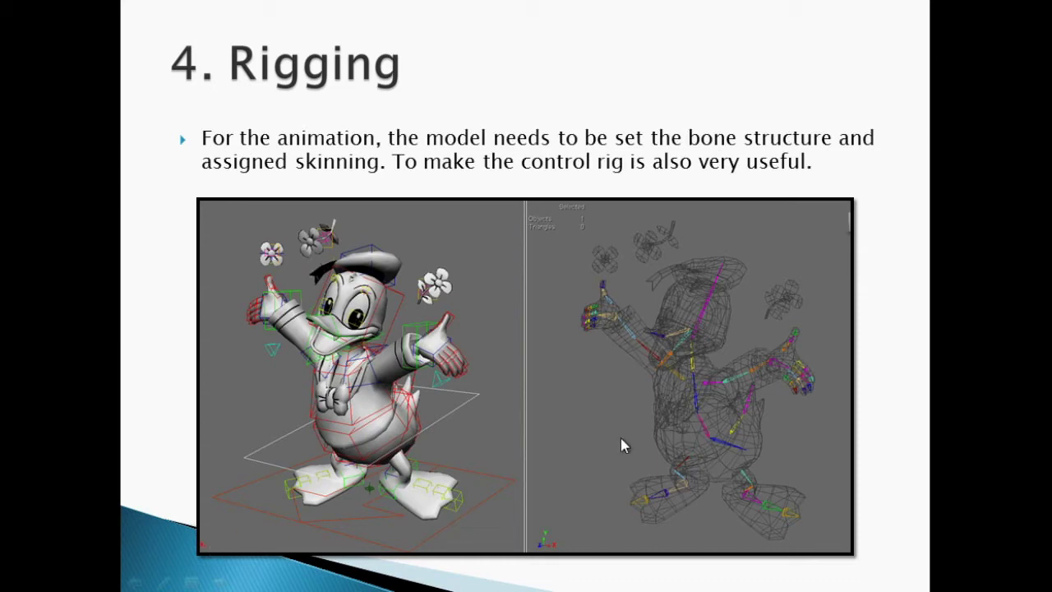
scroll(947, 408, "down", 2)
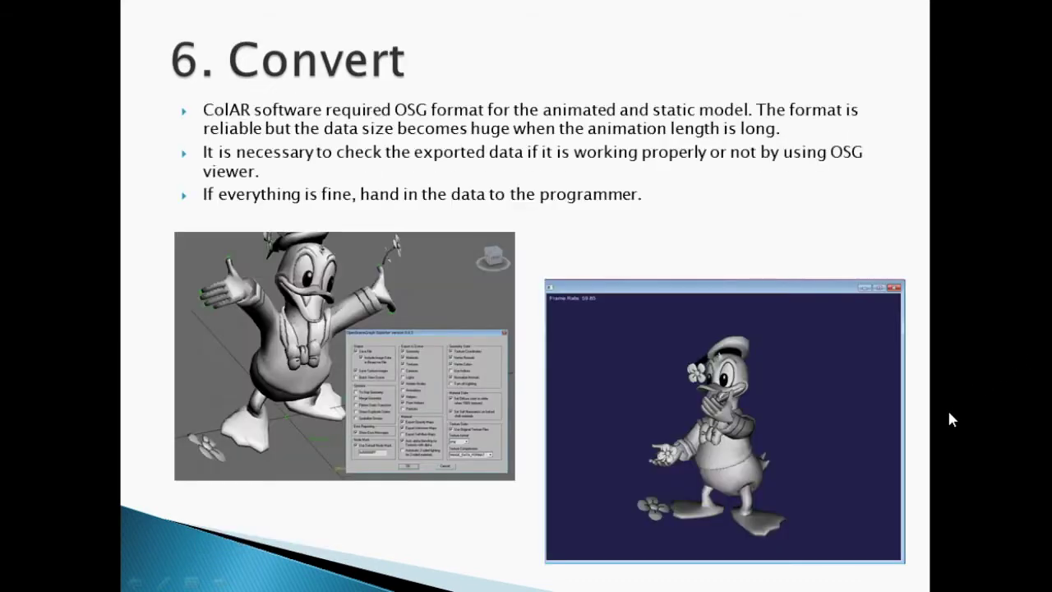
scroll(947, 407, "up", 1)
scroll(948, 408, "up", 2)
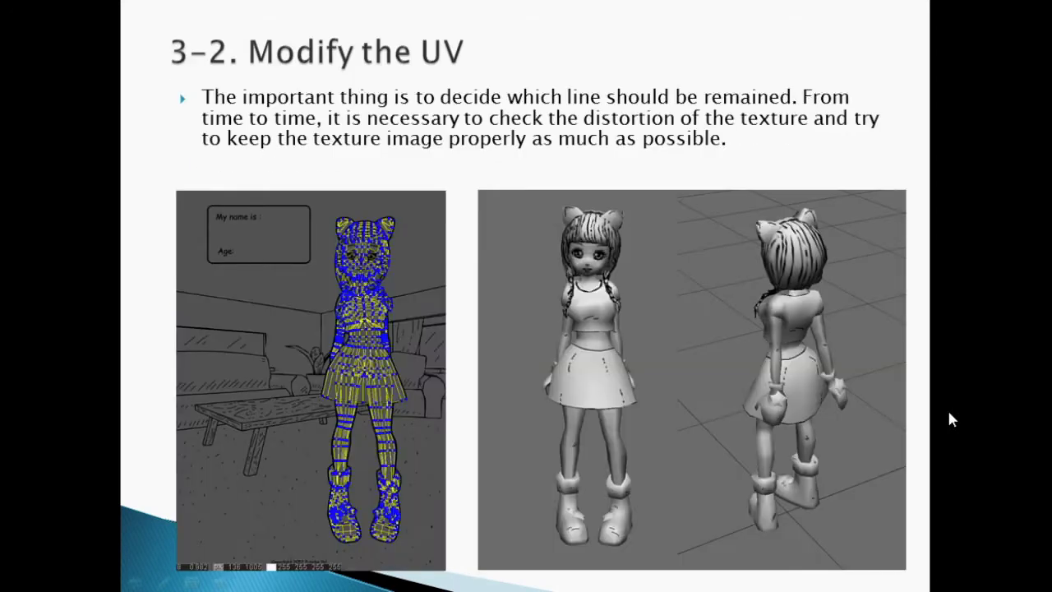
Switch to the Softimage scene with the rigged duck and scrub its animation through to frame 98.
scroll(950, 414, "down", 1)
key("alt+Tab")
key("alt+Tab")
key("alt+Tab")
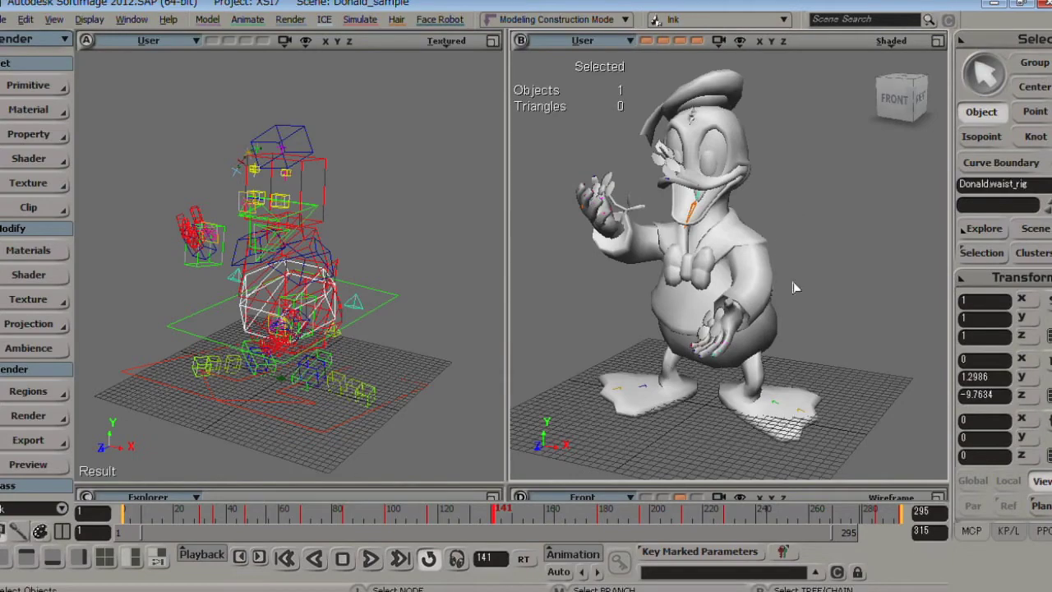
key("s")
right_click_drag(794, 287, 802, 317)
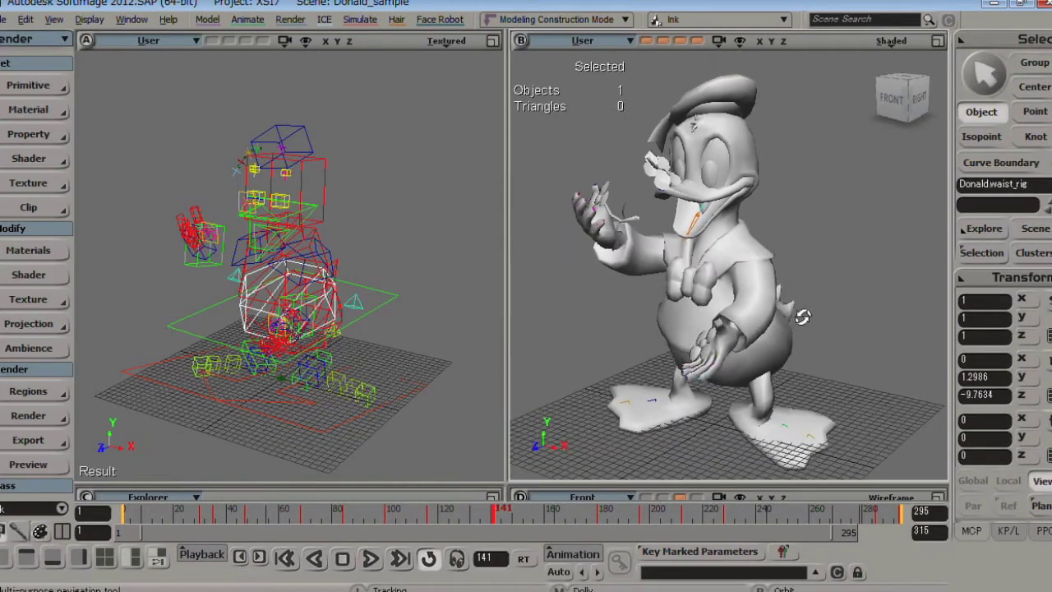
left_click(194, 513)
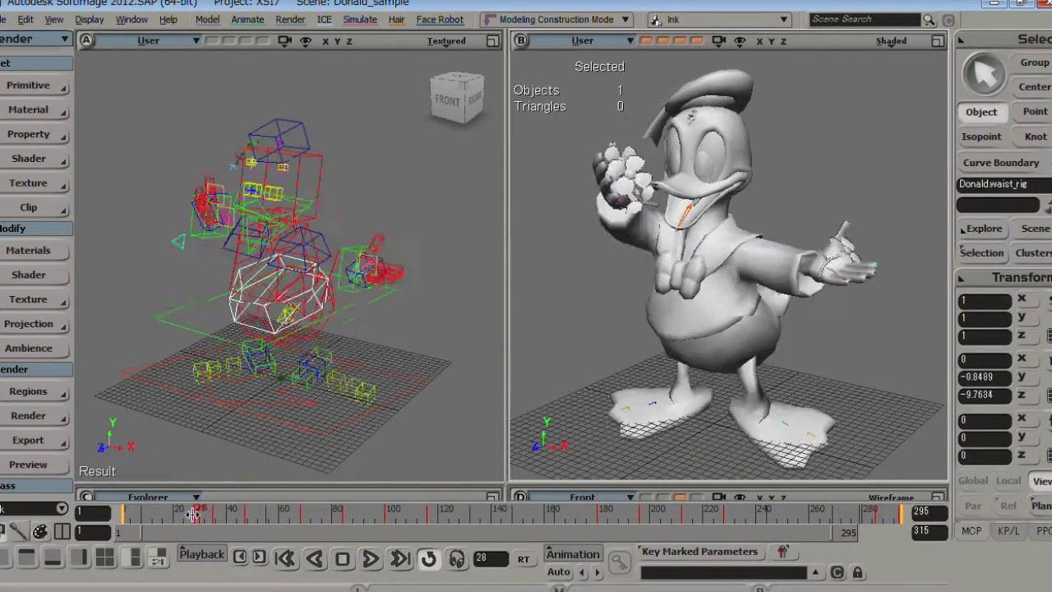
left_click_drag(194, 514, 381, 516)
Hide the 3D geometry in the shaded view, maximize that view and scrub the bare skeleton to frame 138.
left_click(738, 40)
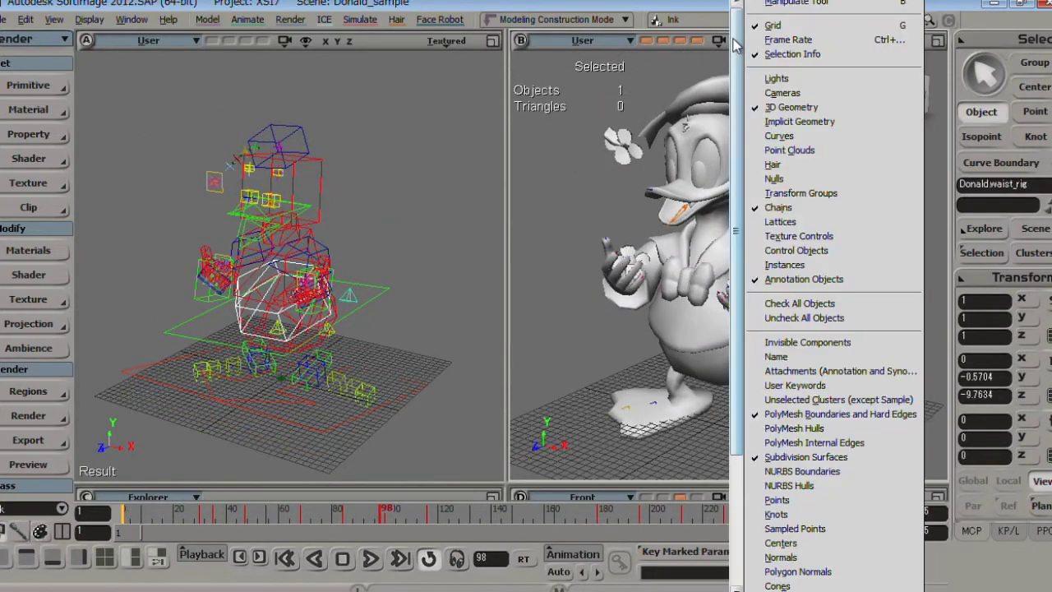
left_click(791, 106)
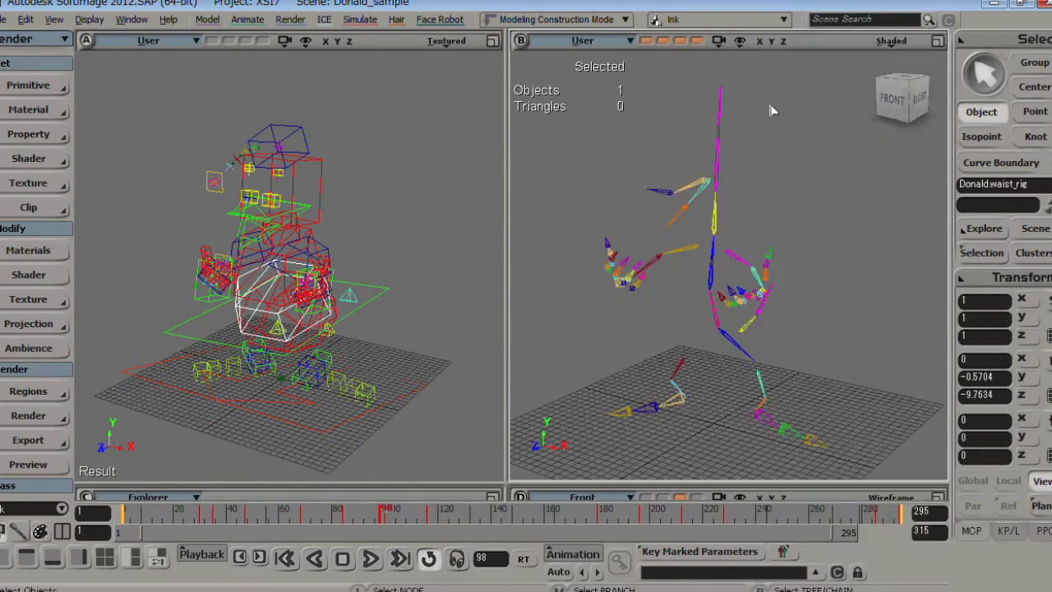
left_click(937, 41)
key("s")
middle_click_drag(809, 226, 683, 357)
left_click_drag(684, 357, 704, 319)
right_click_drag(704, 319, 576, 329)
left_click_drag(209, 521, 495, 521)
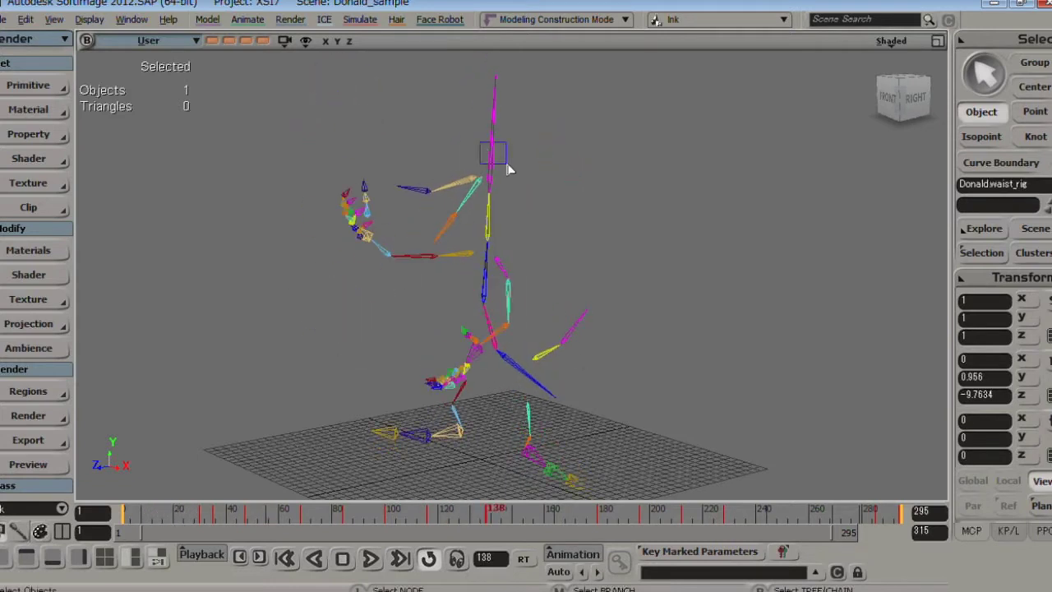
Pick the neck, chest, left shoulder and right arm bones one after another to identify the skeleton's parts.
left_click_drag(480, 142, 508, 170)
left_click(490, 230)
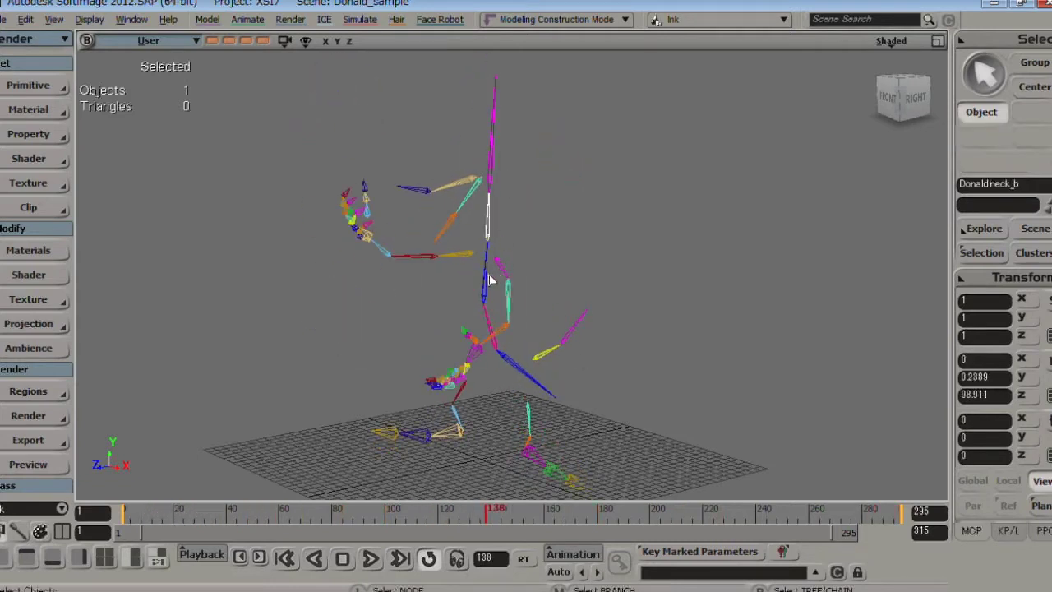
left_click(490, 289)
left_click(505, 275)
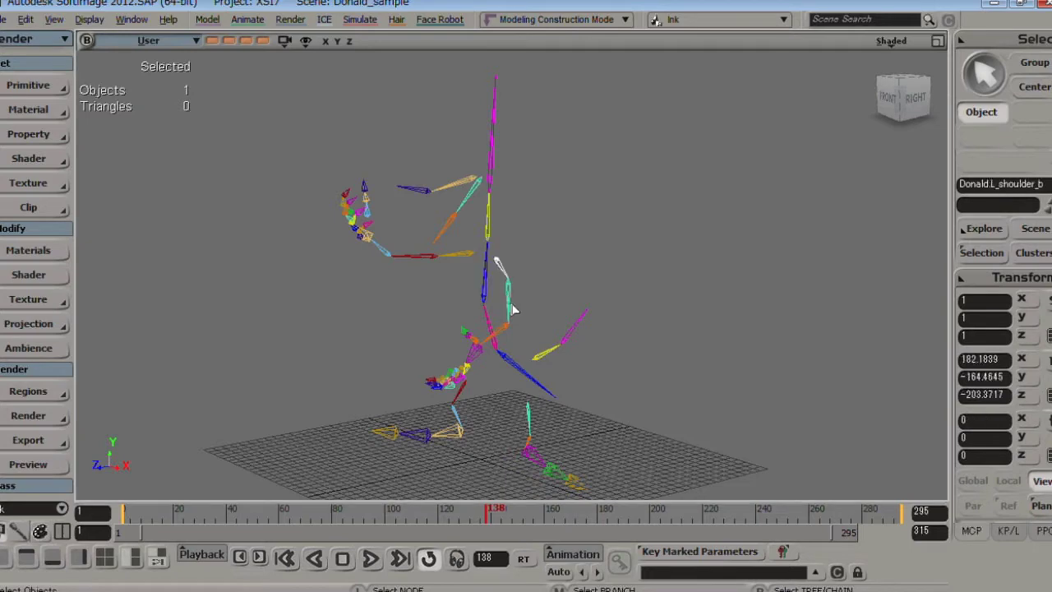
left_click(462, 268)
left_click(418, 257)
left_click(384, 250)
Pick the waist and chest bones from the side and scrub the skeleton's animation to frame 241.
right_click_drag(535, 345, 432, 367)
left_click_drag(398, 305, 413, 333)
left_click(415, 337)
middle_click_drag(453, 317, 493, 327)
left_click(496, 325)
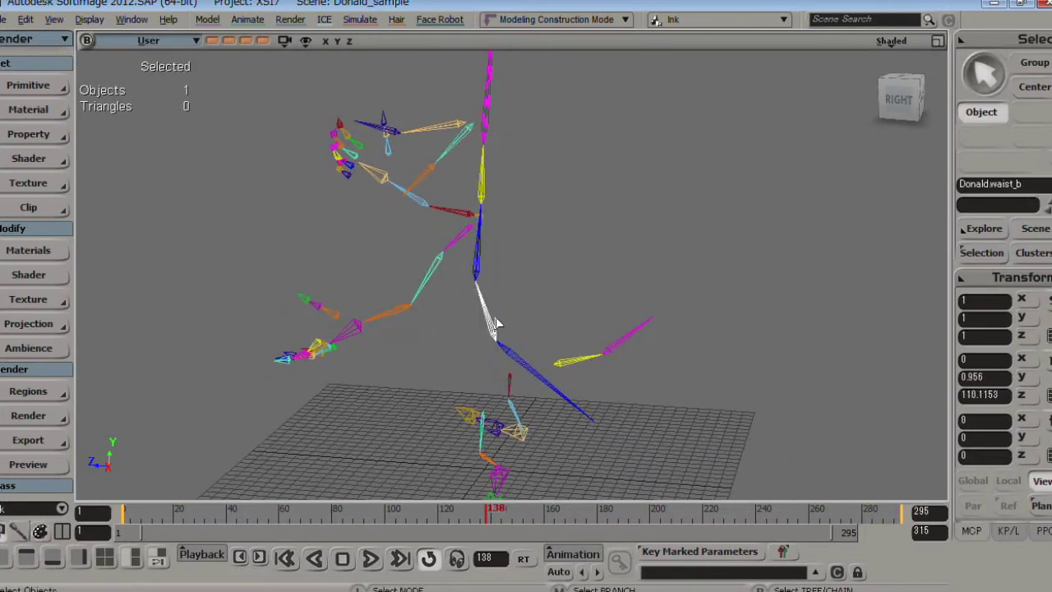
left_click(477, 267)
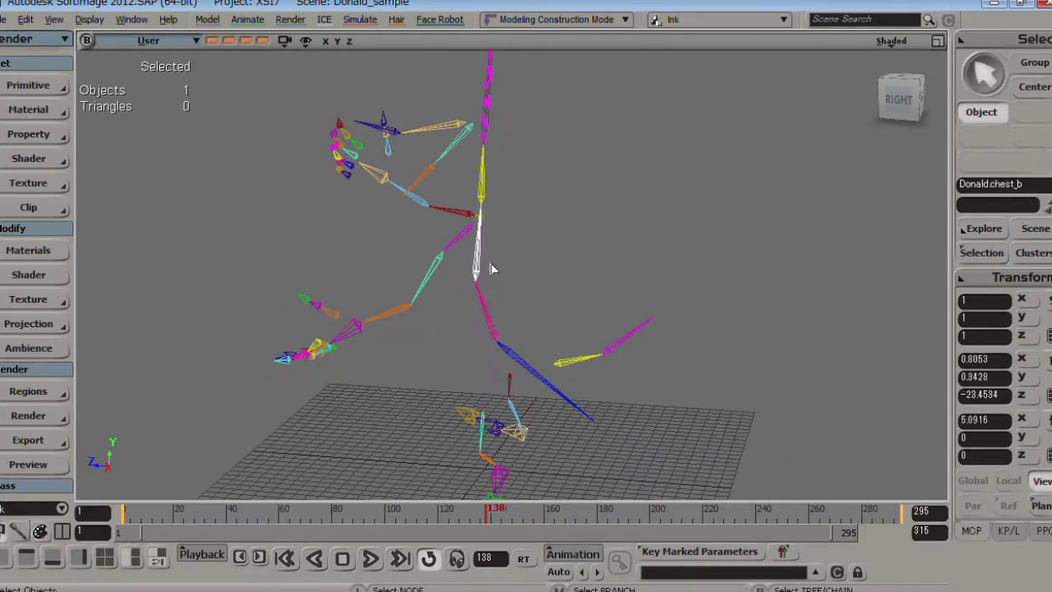
right_click_drag(492, 301, 471, 513)
left_click_drag(407, 511, 759, 518)
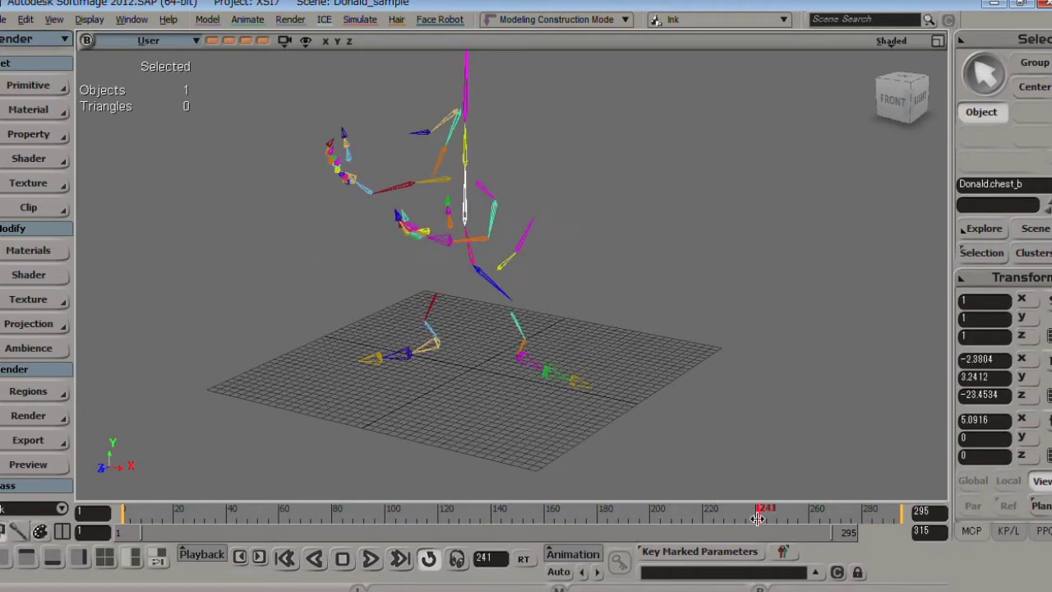
Show the 3D geometry again and select the duck's merged mesh.
left_click(307, 41)
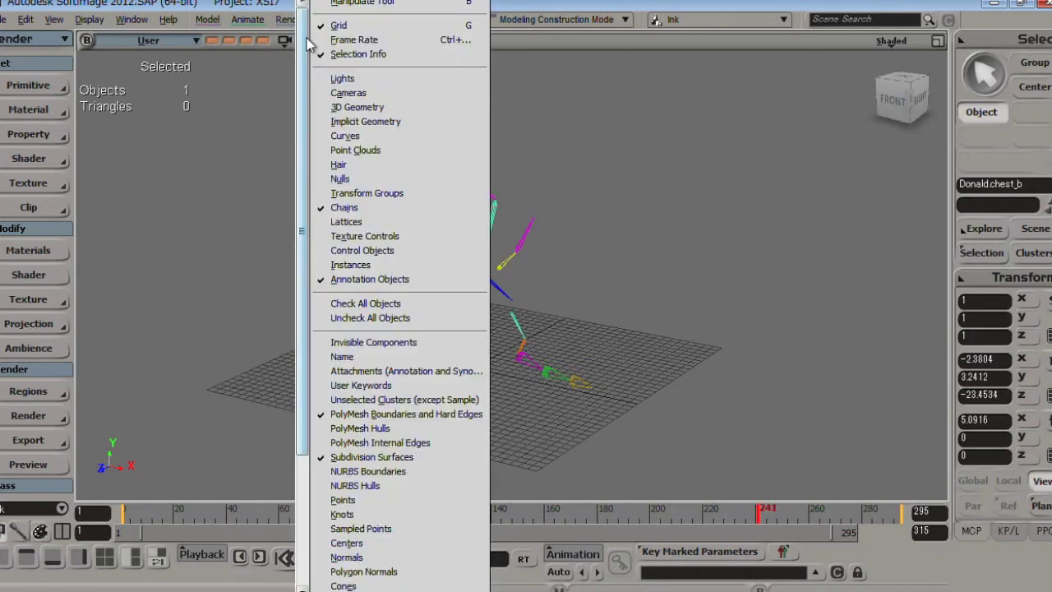
left_click(357, 106)
key("s")
mouse_move(678, 242)
right_mouse_down()
mouse_move(648, 266)
mouse_move(542, 277)
mouse_move(536, 248)
right_mouse_up()
left_click(511, 251)
Switch the maximized view to Wireframe display and examine the bones inside the duck's hips and tail.
key("s")
left_click(894, 42)
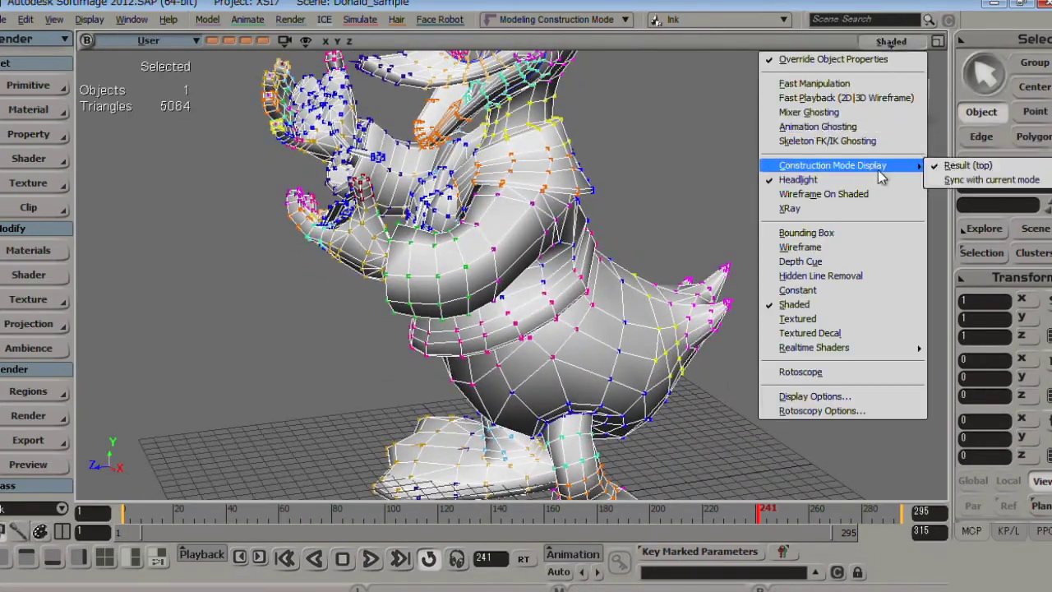
left_click(850, 249)
key("s")
right_click_drag(732, 244, 681, 243)
middle_click_drag(682, 242, 737, 234)
right_click_drag(738, 234, 663, 220)
middle_click_drag(662, 220, 576, 263)
Select a single point on the duck's hip and check its bone weights in the Weight Editor.
key("space")
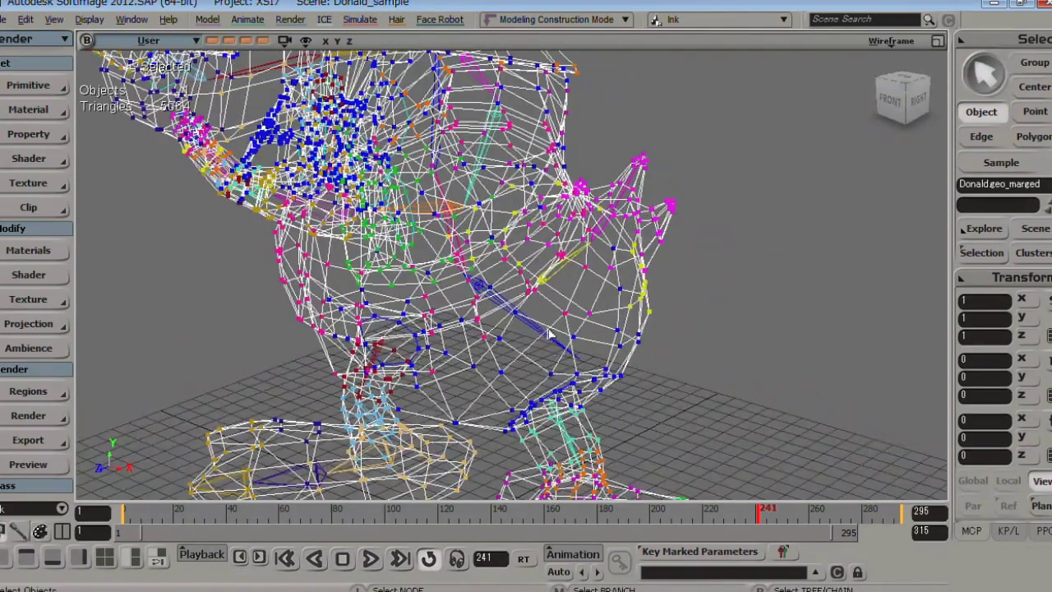
key("t")
left_click(565, 312)
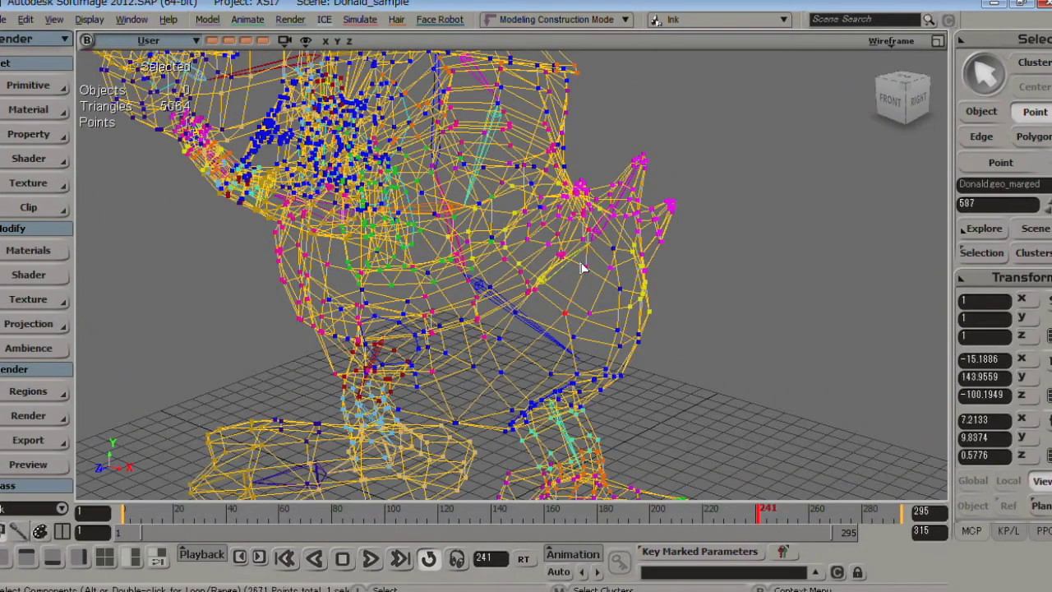
left_click(585, 267, "shift")
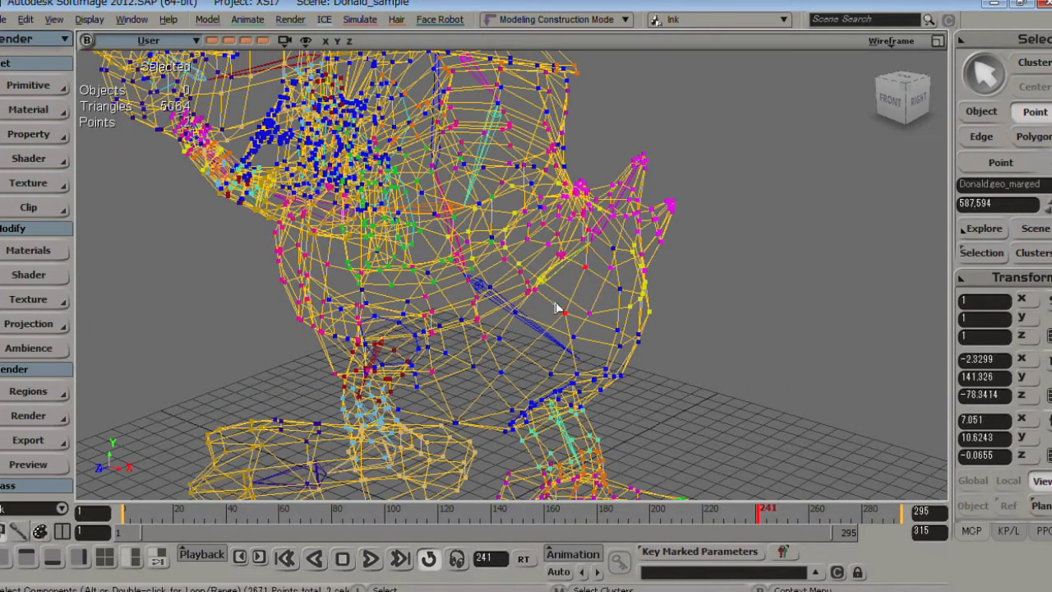
left_click(565, 313)
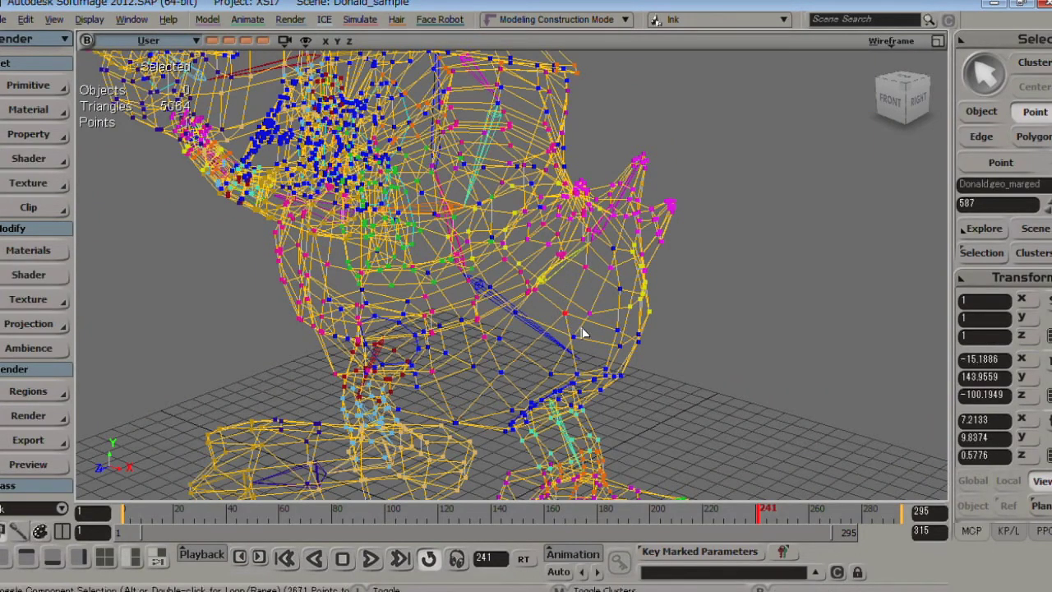
key("ctrl+e")
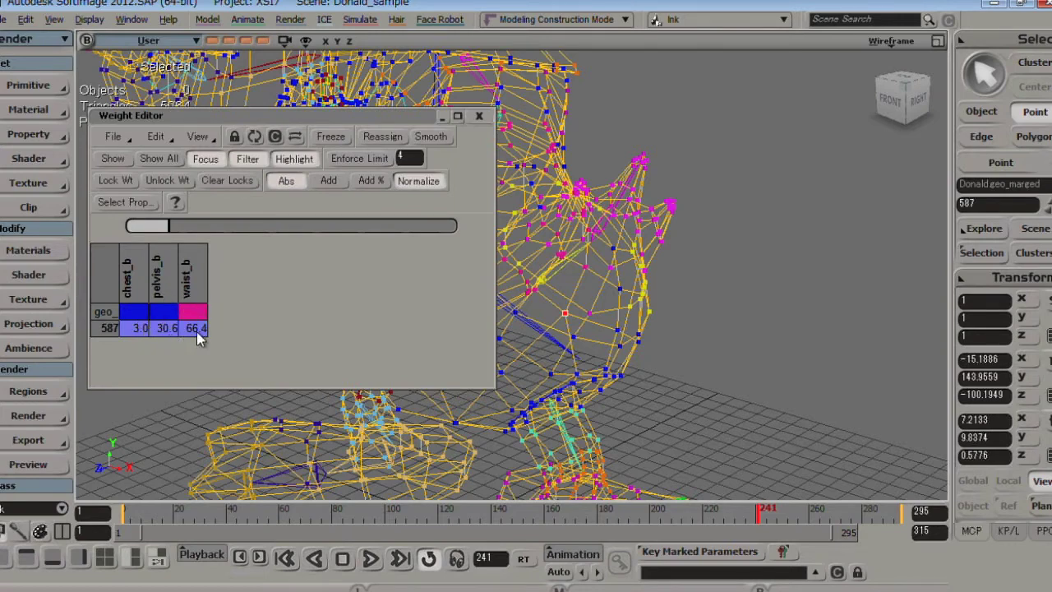
left_click(480, 119)
Select a group of points at the back of the duck's head and check their weights in the Weight Editor.
key("s")
middle_click_drag(370, 374, 646, 249)
right_click_drag(646, 249, 507, 173)
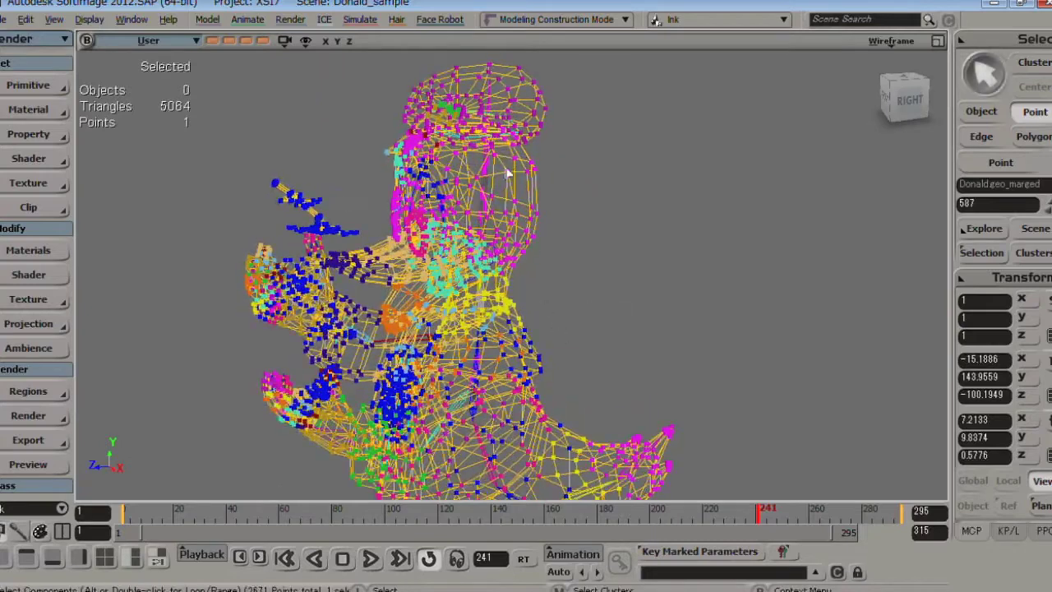
left_click_drag(503, 154, 554, 198)
key("ctrl+e")
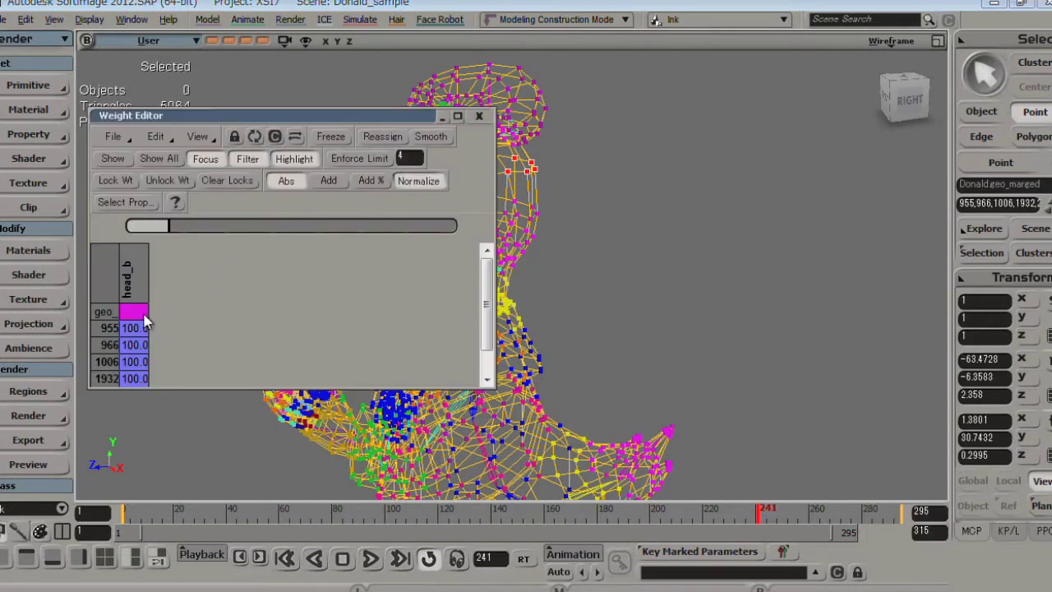
left_click(234, 313)
scroll(235, 308, "down", 1)
scroll(234, 307, "up", 1)
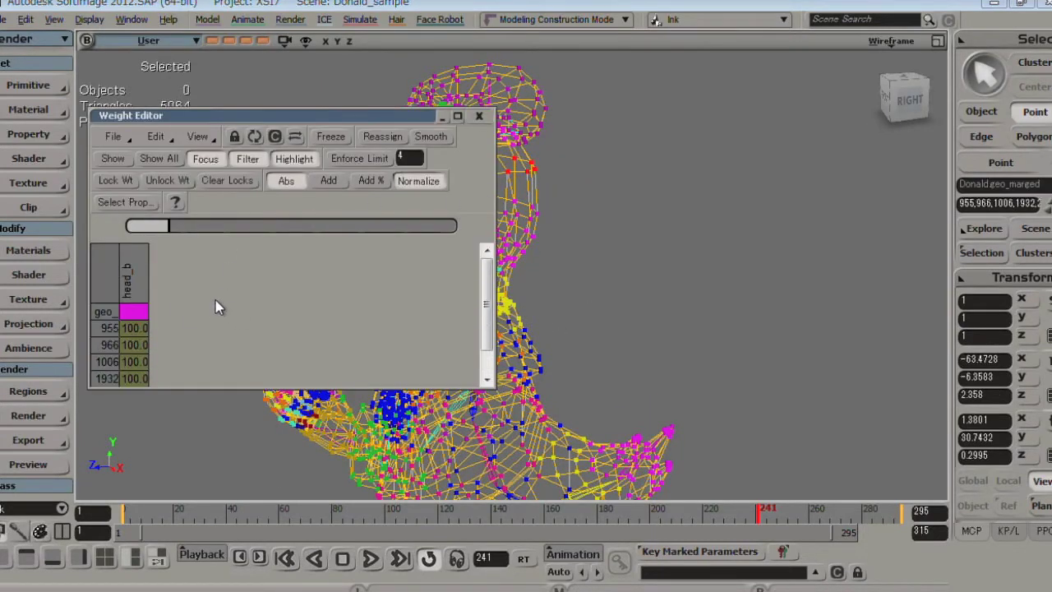
scroll(216, 302, "down", 1)
left_click(479, 120)
Leave point selection, deselect the mesh and view the duck with its skeleton from the front.
key("space")
left_click_drag(704, 210, 722, 255)
key("s")
middle_click_drag(617, 300, 540, 324)
right_click_drag(561, 240, 608, 165)
middle_click_drag(608, 165, 628, 156)
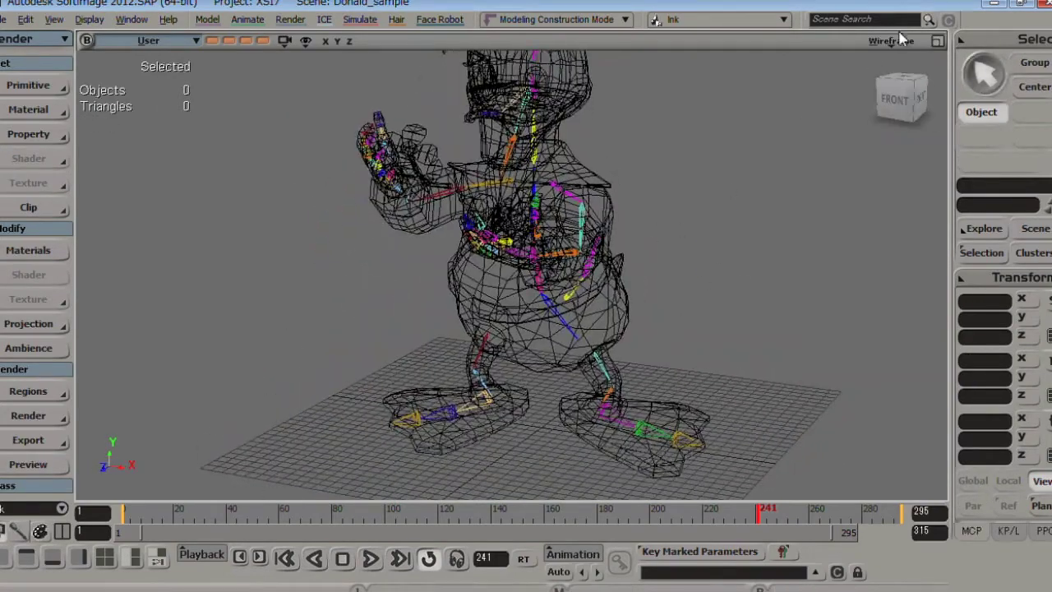
Select the duck mesh in Constant display and examine the colour-coded bone weights over the whole body.
left_click(618, 324)
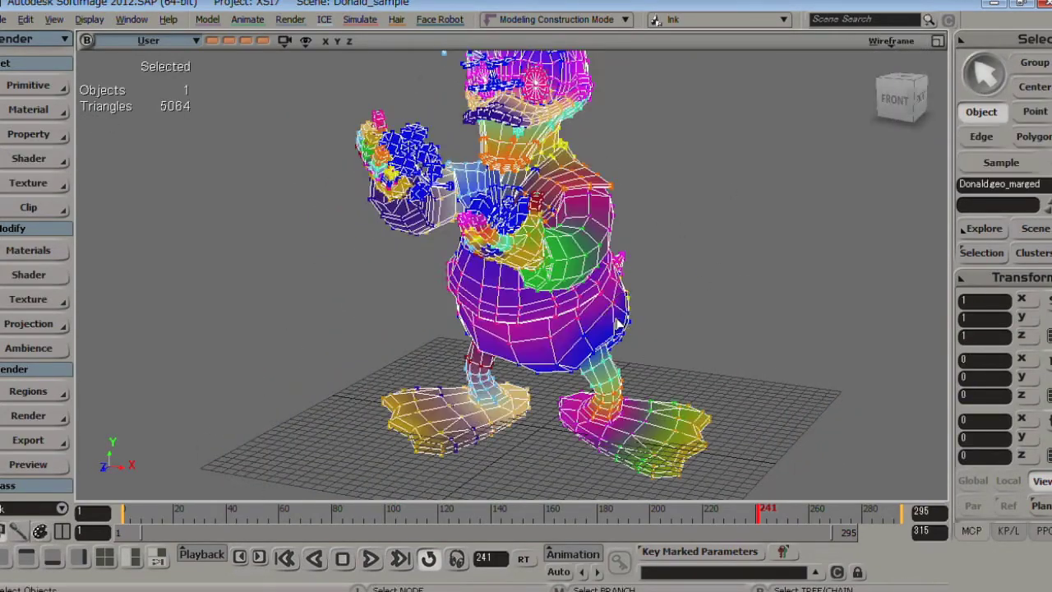
key("s")
middle_click_drag(583, 310, 543, 304)
left_click_drag(645, 244, 643, 301)
key("space")
key("s")
middle_click_drag(667, 268, 639, 322)
key("w")
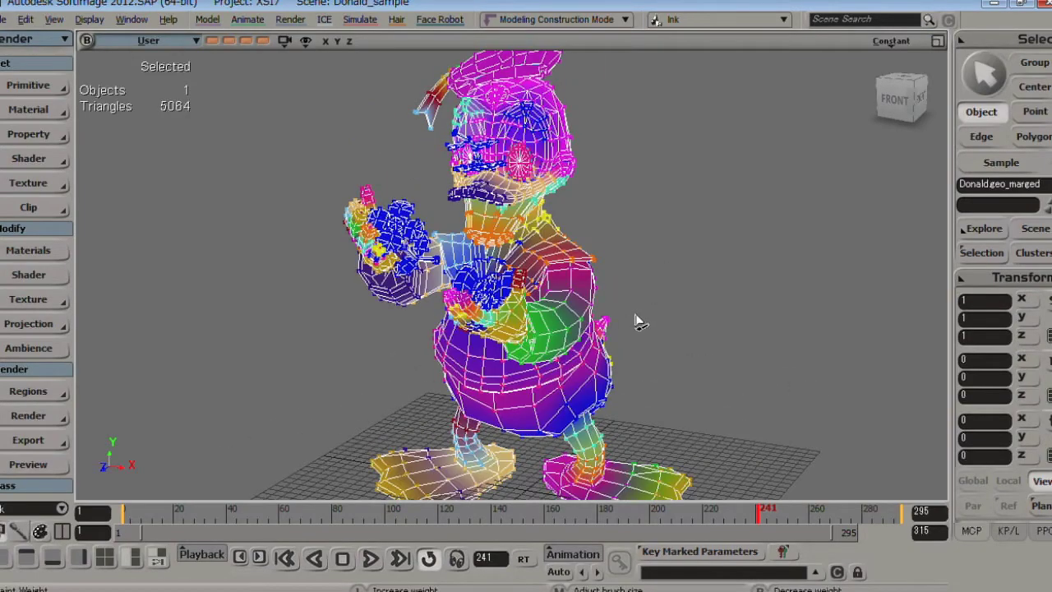
right_click_drag(639, 323, 650, 261)
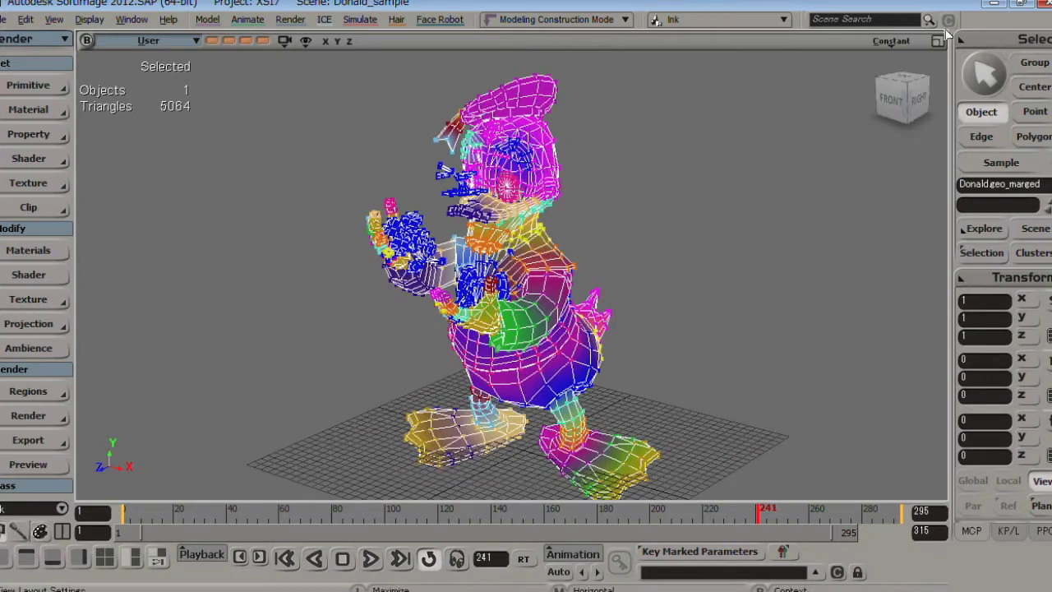
Return the view to Shaded display with nothing selected and restore the multi-view layout.
left_click(891, 41)
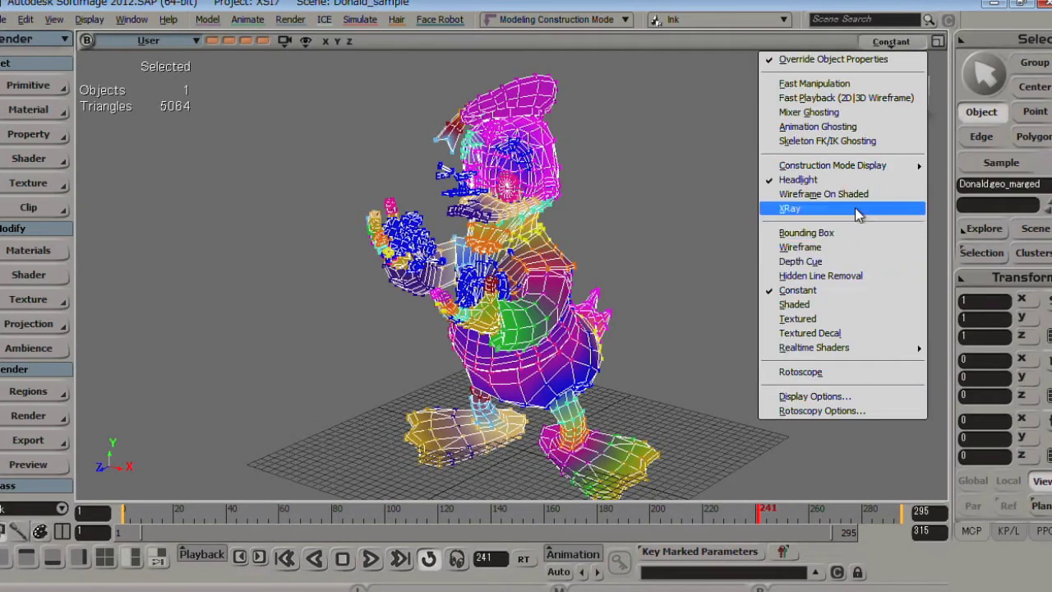
left_click(855, 304)
left_click(733, 301)
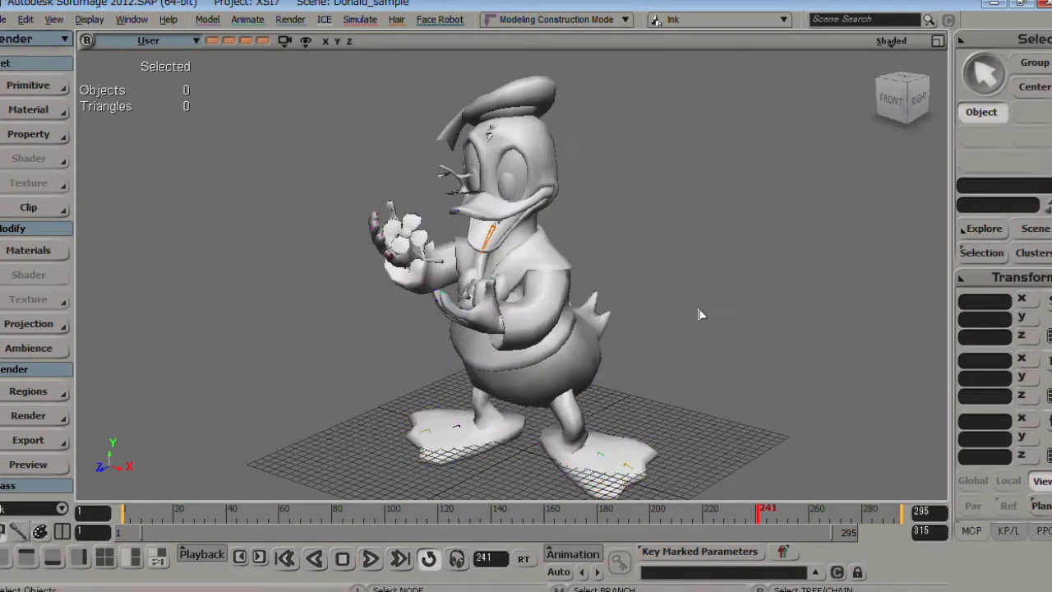
left_click(939, 40)
key("s")
middle_click_drag(830, 247, 787, 301)
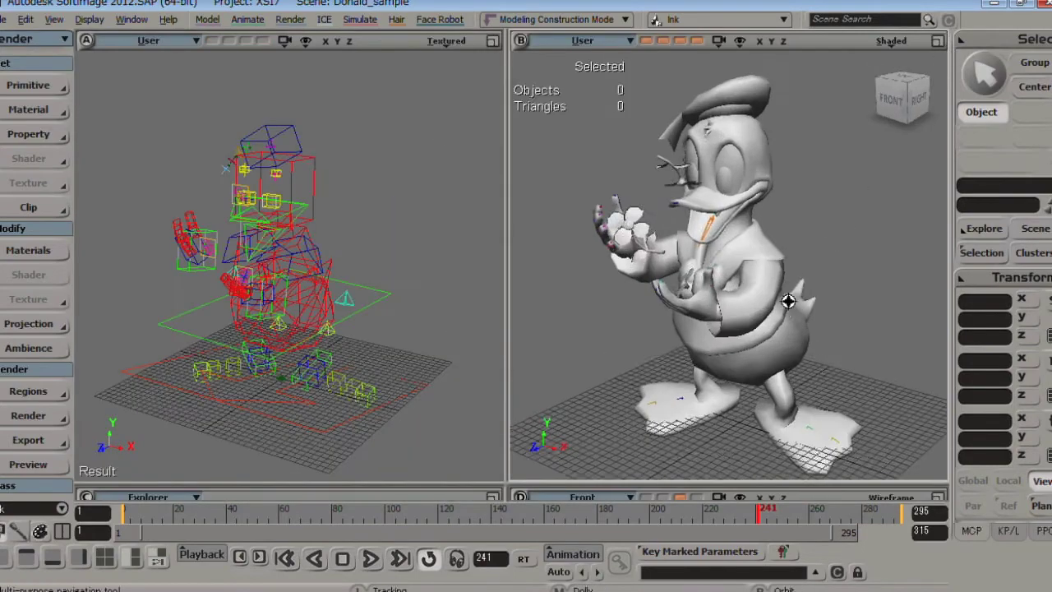
right_click_drag(787, 301, 767, 317)
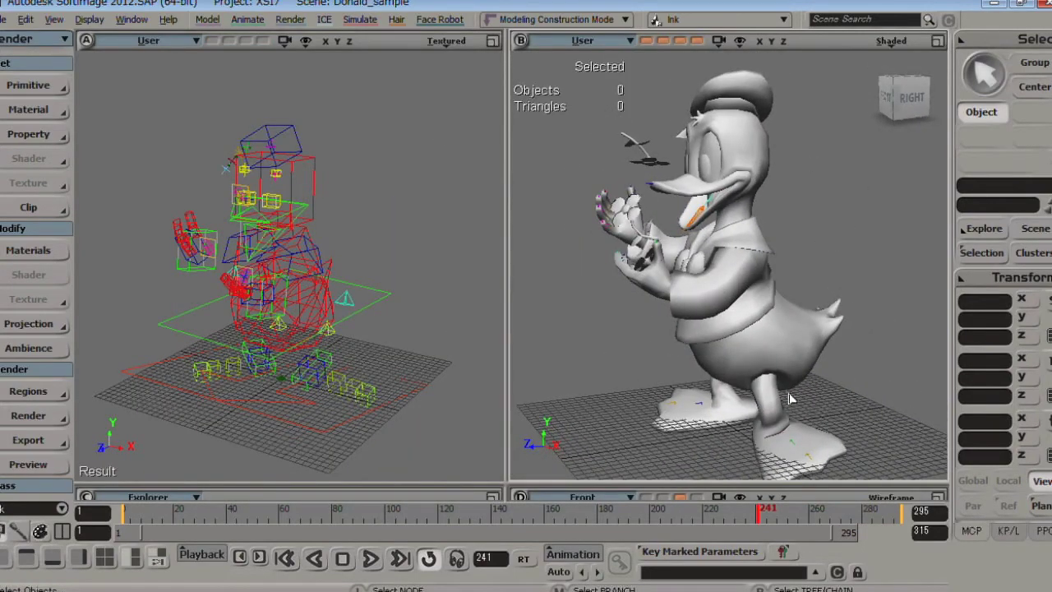
Select the body_rig control and move it to about X -1.13, Y 2.95, Z 2.79.
key("s")
right_click_drag(165, 337, 288, 337)
middle_click_drag(288, 337, 374, 333)
left_click(423, 308)
key("s")
right_click_drag(374, 333, 382, 308)
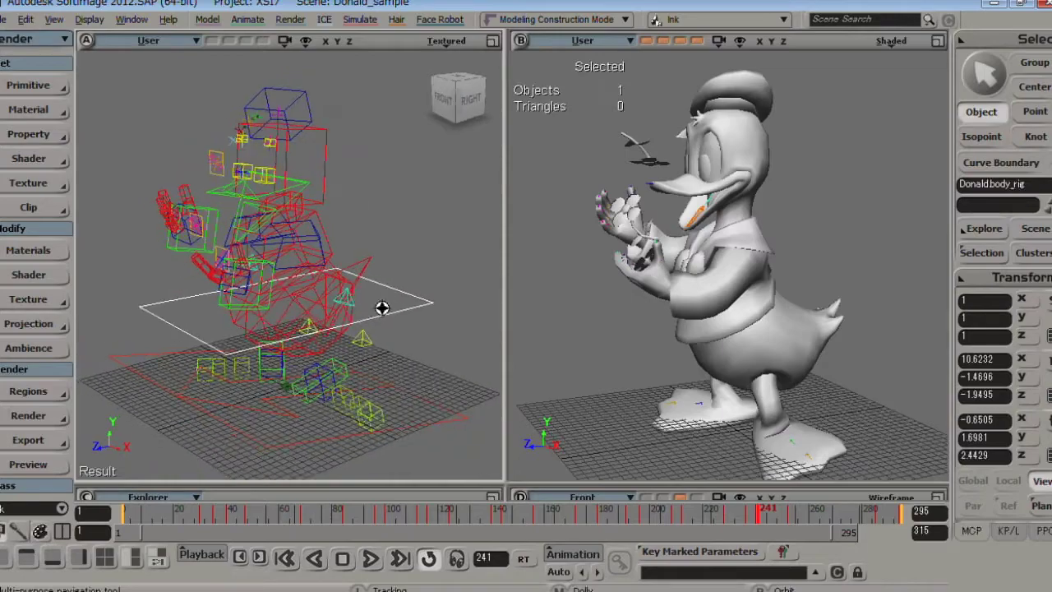
key("space")
key("s")
mouse_move(297, 338)
right_mouse_down()
mouse_move(315, 307)
mouse_move(276, 340)
mouse_move(285, 334)
right_mouse_up()
key("v")
mouse_move(297, 317)
left_mouse_down()
mouse_move(311, 322)
mouse_move(277, 284)
mouse_move(306, 308)
mouse_move(295, 308)
left_mouse_up()
key("s")
right_click_drag(284, 313, 298, 310)
key("space")
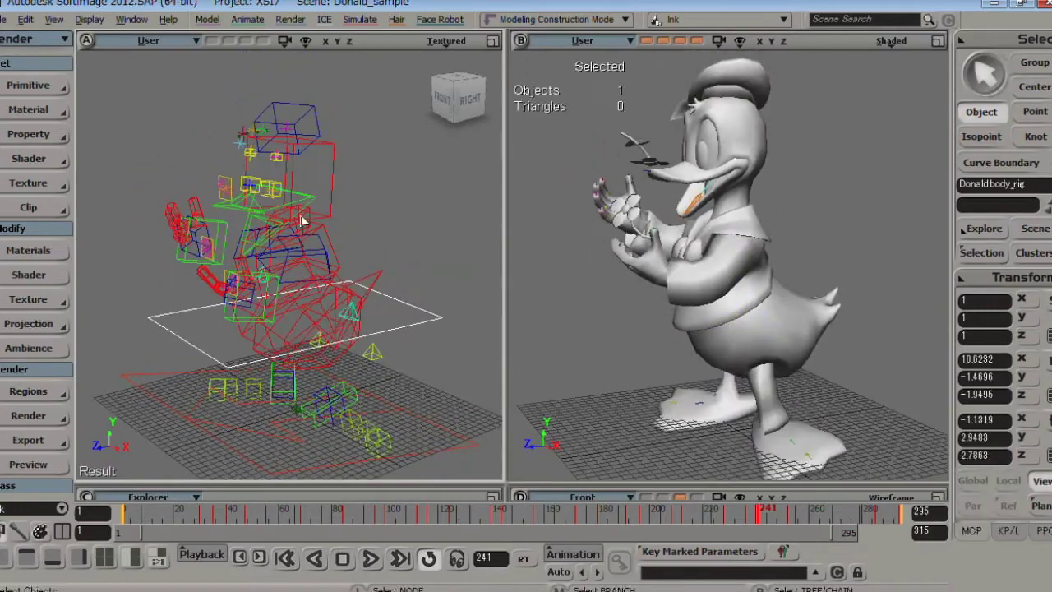
Select the head_rig control and tilt the head to a rotation of about X 5.11, Y 0.55, Z -20.42.
left_click(330, 208)
key("c")
left_click_drag(240, 206, 275, 160)
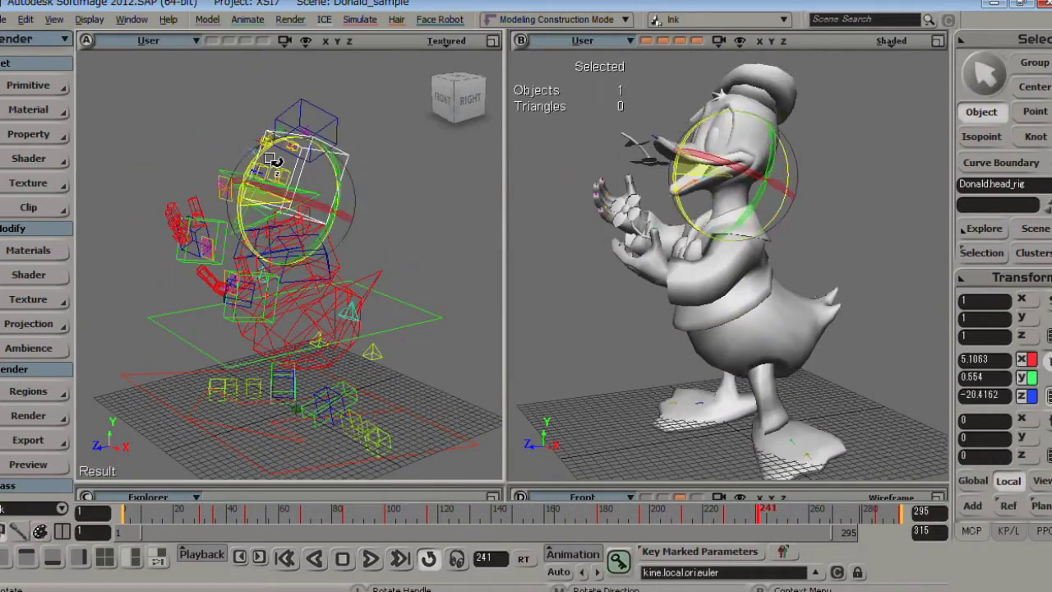
Turn the head_rig control slightly sideways to a rotation of about X 5.12, Y -3.84, Z -20.81.
key("s")
right_click_drag(238, 243, 305, 250)
mouse_move(306, 251)
middle_mouse_down()
mouse_move(308, 225)
mouse_move(306, 255)
middle_mouse_up()
right_click_drag(306, 255, 285, 271)
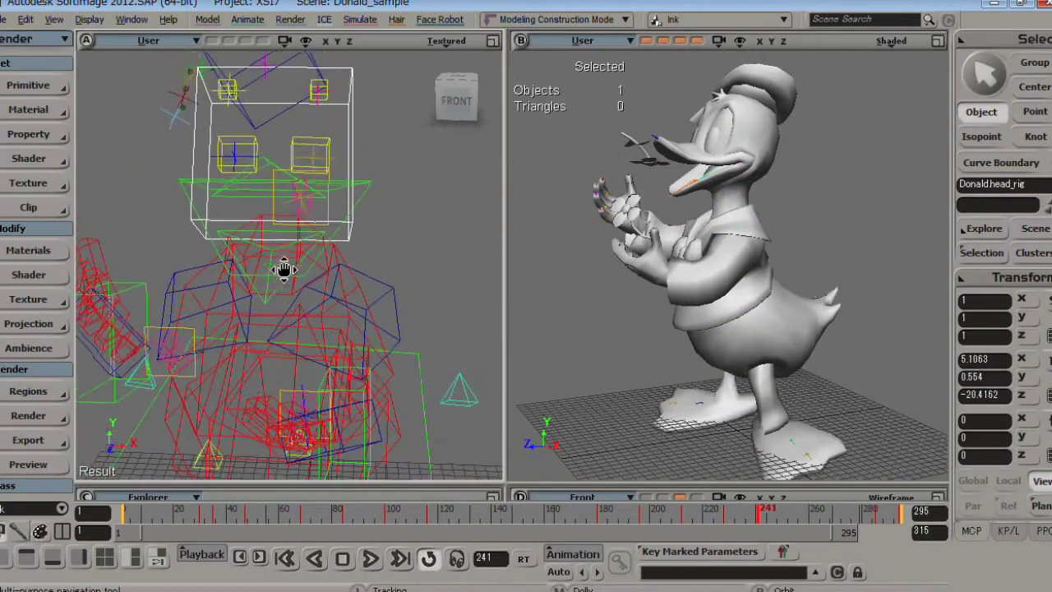
middle_click_drag(285, 271, 309, 238)
key("space")
key("c")
mouse_move(345, 256)
left_mouse_down()
mouse_move(321, 303)
mouse_move(343, 267)
left_mouse_up()
Select the R_wrist_rig control and move the duck's right hand to a new position.
key("s")
middle_click_drag(317, 321, 293, 365)
right_click_drag(294, 364, 290, 317)
key("space")
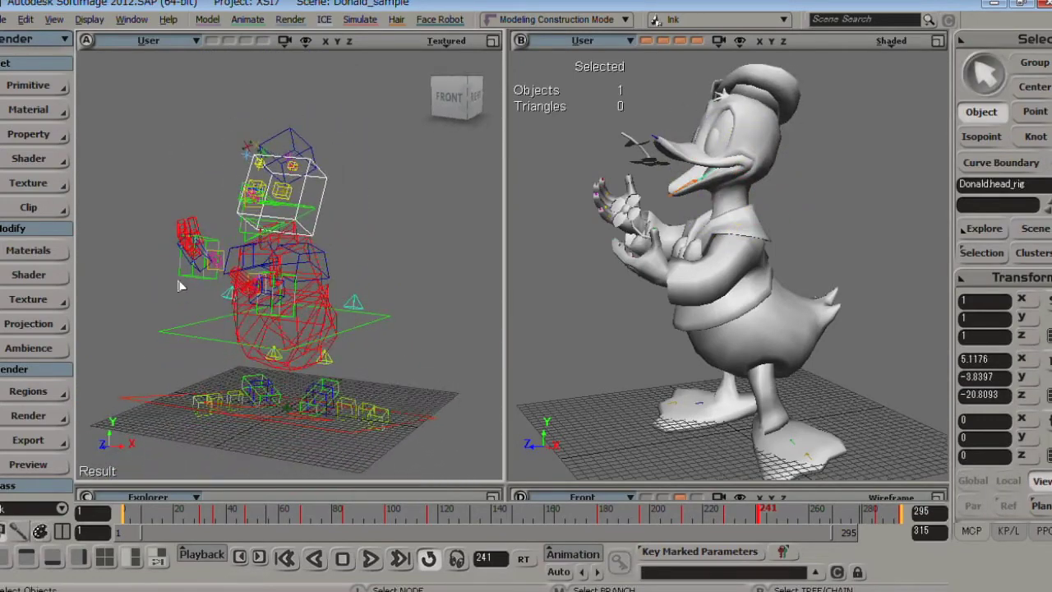
left_click(185, 285)
key("s")
right_click_drag(197, 285, 288, 305)
key("space")
key("v")
left_click_drag(294, 282, 260, 311)
Raise the right wrist control from the side to about X 0.67, Y 8.25, Z 5.46.
key("s")
right_click_drag(260, 312, 321, 340)
middle_click_drag(321, 340, 367, 361)
key("space")
key("v")
left_click_drag(366, 362, 368, 341)
key("s")
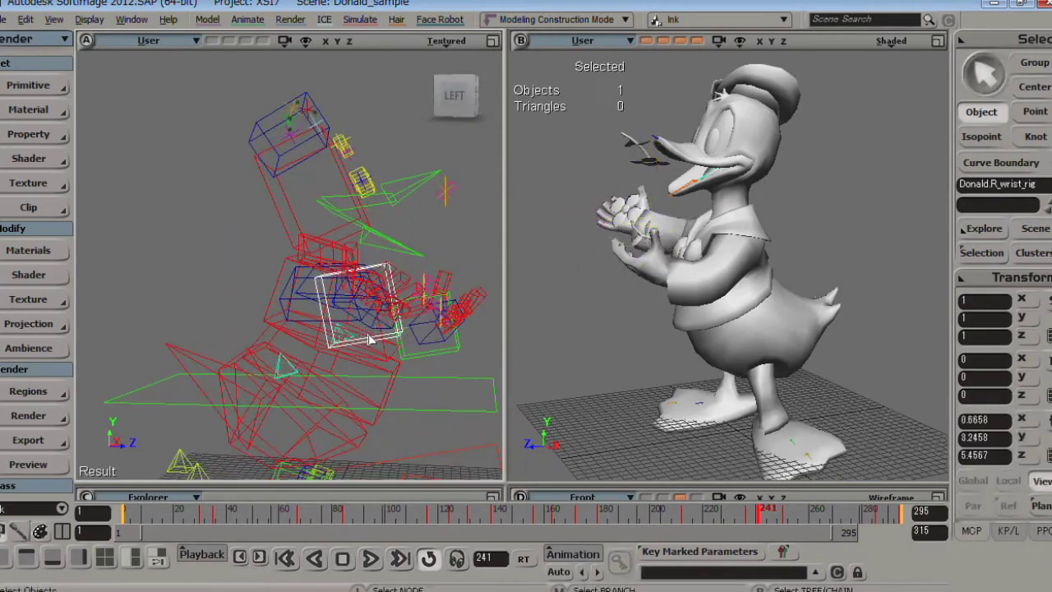
Scrub the animation from about frame 20 to frame 126 and check the duck's motion from the front.
right_click_drag(723, 352, 682, 360)
middle_click_drag(682, 359, 662, 366)
right_click_drag(662, 366, 782, 335)
right_click_drag(308, 324, 272, 334)
left_click(179, 510)
left_click_drag(179, 508, 455, 509)
key("s")
Replay the motion from an early frame up to frame 127, viewing the whole shaded duck.
right_click_drag(684, 253, 760, 259)
middle_click_drag(760, 259, 789, 251)
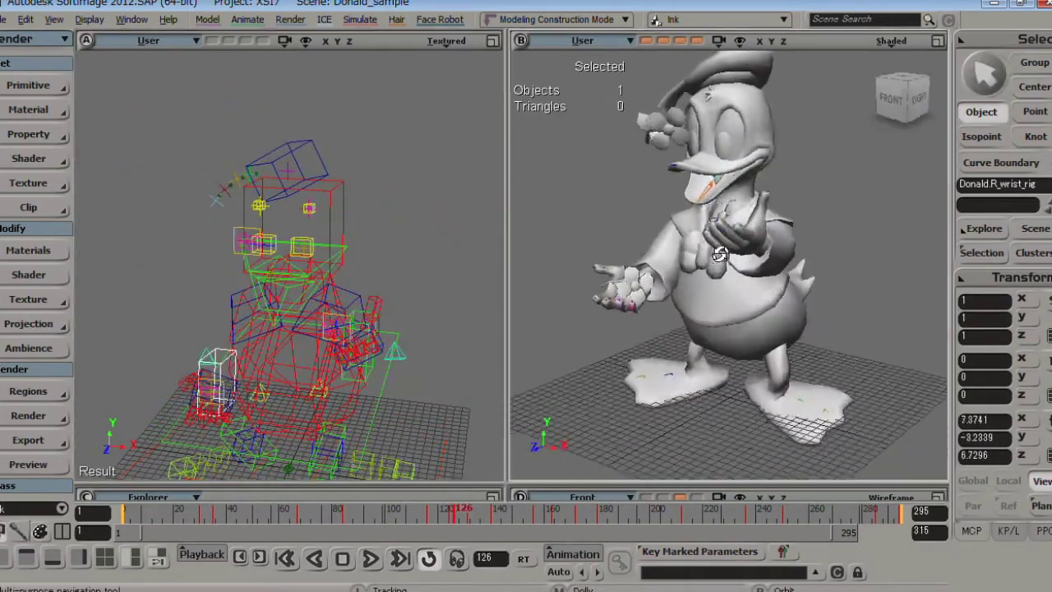
right_click_drag(789, 251, 810, 267)
middle_click_drag(810, 267, 752, 288)
left_click(225, 517)
left_click_drag(225, 511, 462, 512)
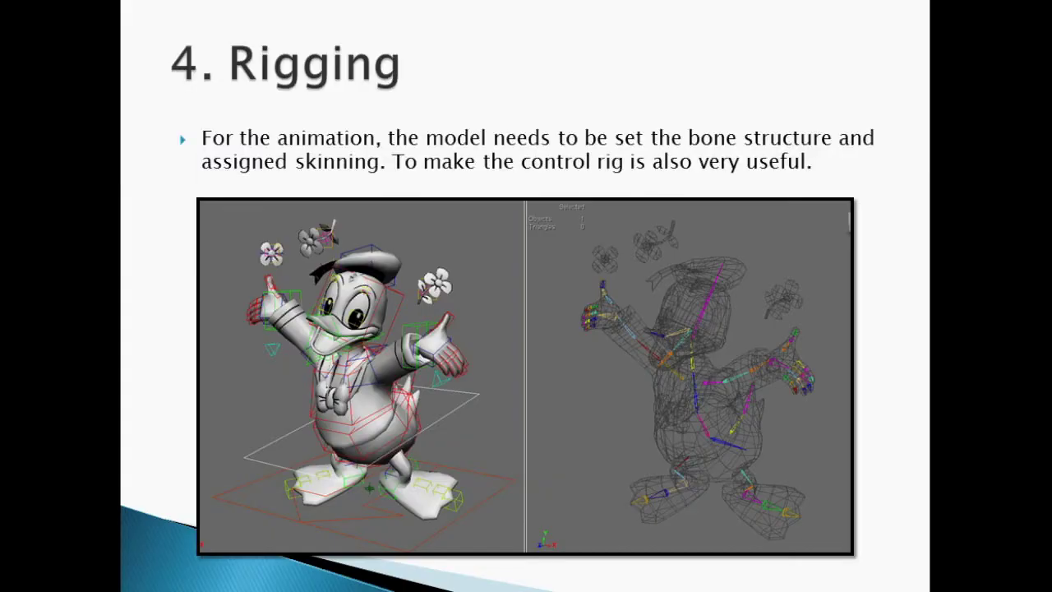
Advance the presentation to the "5. Animation" slide and switch back to Autodesk Softimage.
key("Right")
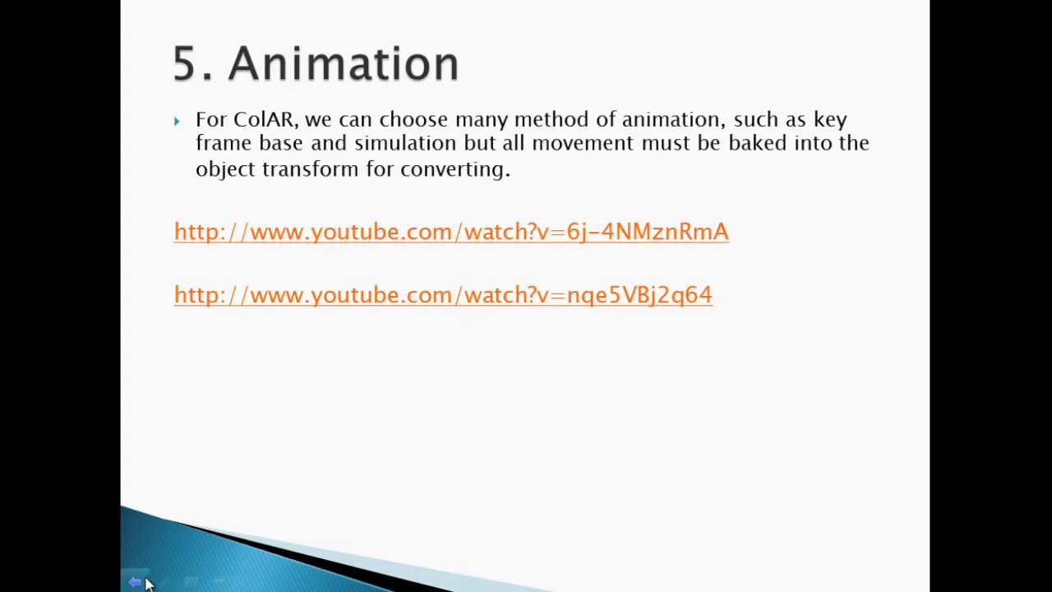
left_click(331, 420)
key("Left")
key("alt+Tab")
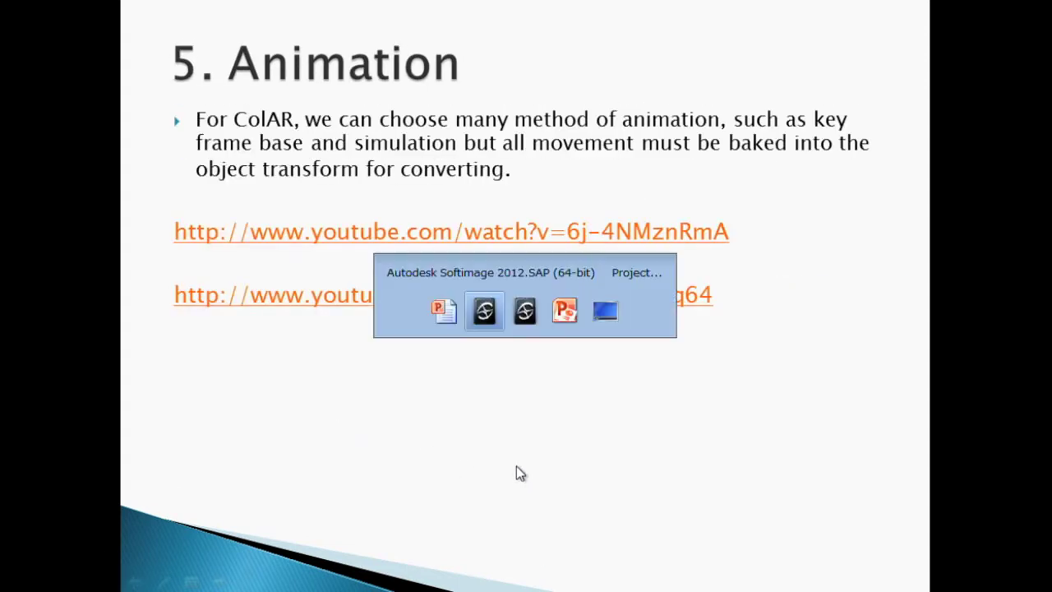
key("alt+Tab")
key("alt+Tab")
key("alt+Tab")
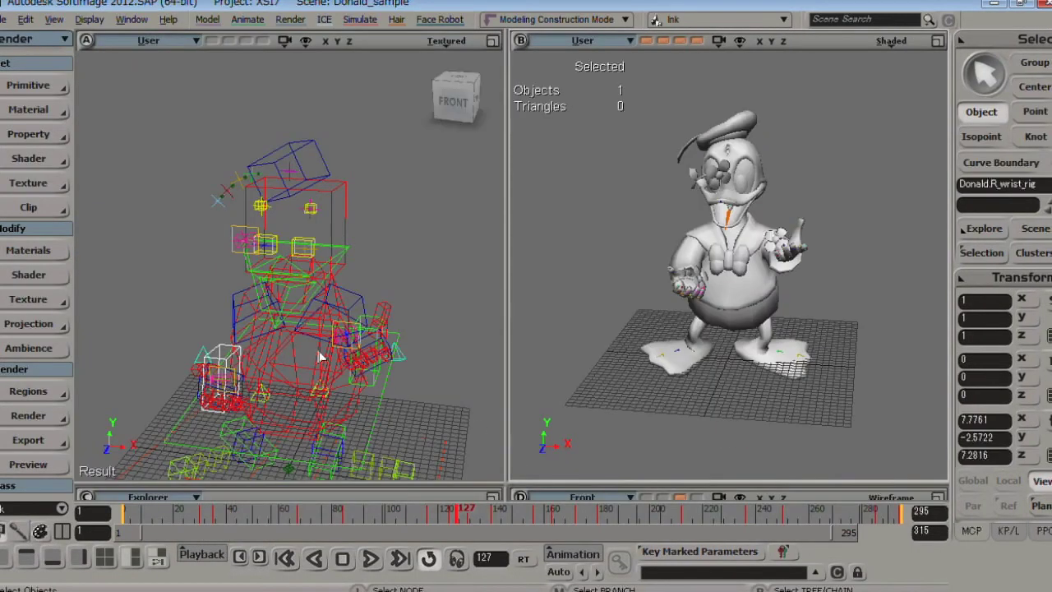
Select the body_rig control and examine the shaded duck's head and hat close up.
key("s")
right_click_drag(275, 329, 391, 365)
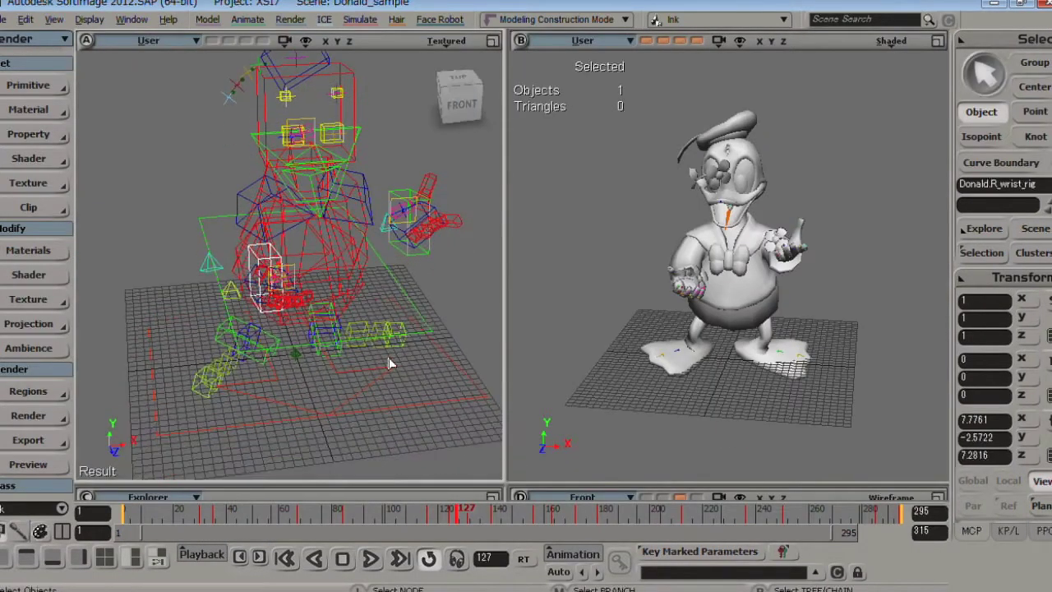
left_click(404, 295)
key("s")
left_click_drag(726, 269, 747, 359)
right_click_drag(747, 359, 780, 389)
middle_click_drag(783, 341, 744, 380)
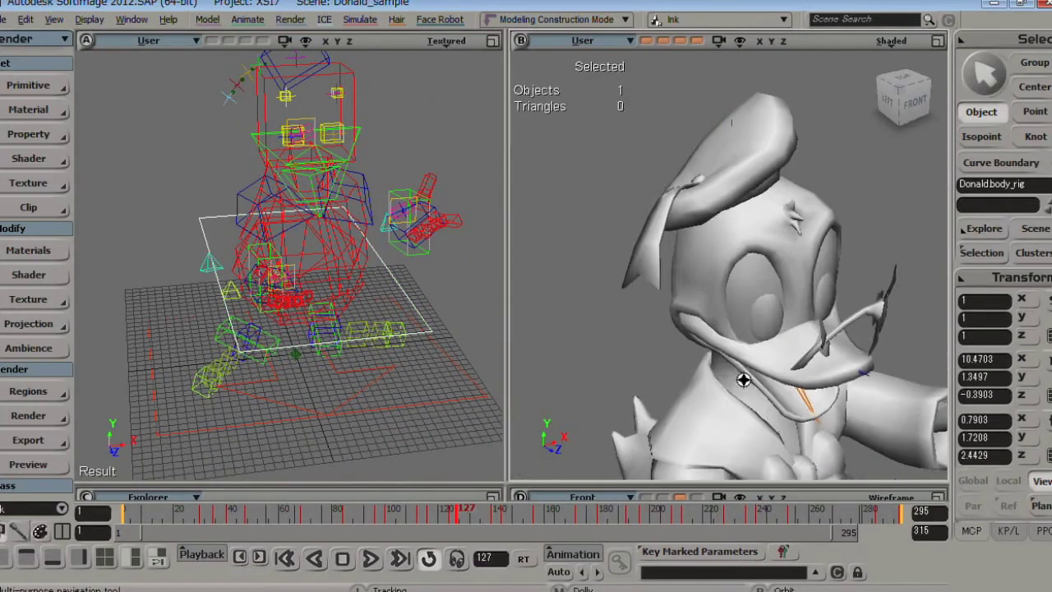
left_click_drag(745, 380, 741, 362)
middle_click_drag(741, 362, 758, 301)
Select the hat_rig control and move the hat above the head to about X 0.23, Y 3.16, Z -0.02.
left_click_drag(275, 216, 272, 299)
middle_click_drag(272, 298, 270, 268)
key("s")
left_click_drag(289, 117, 305, 245)
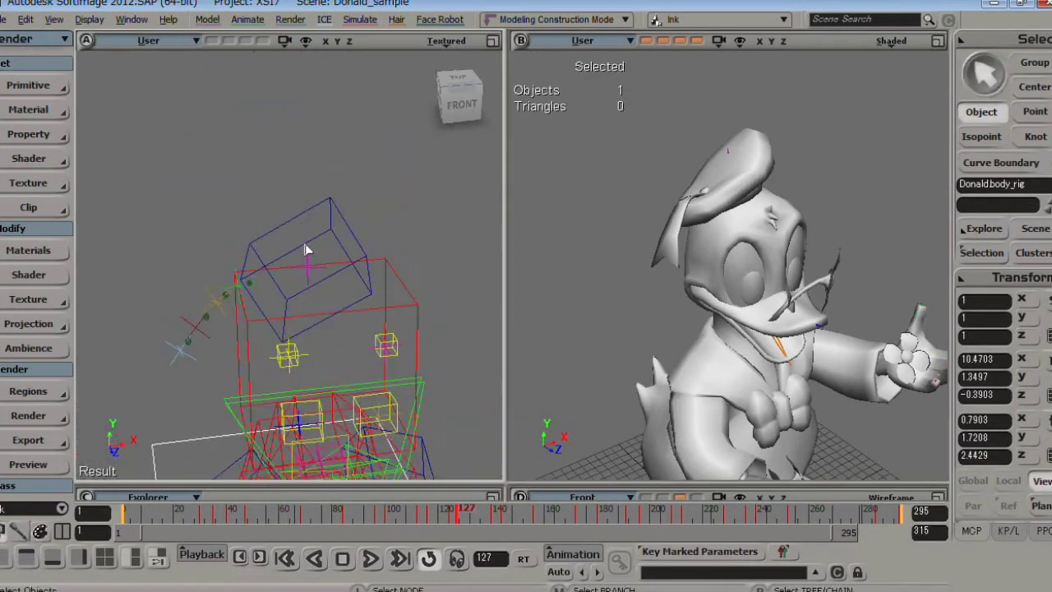
left_click(306, 250)
key("v")
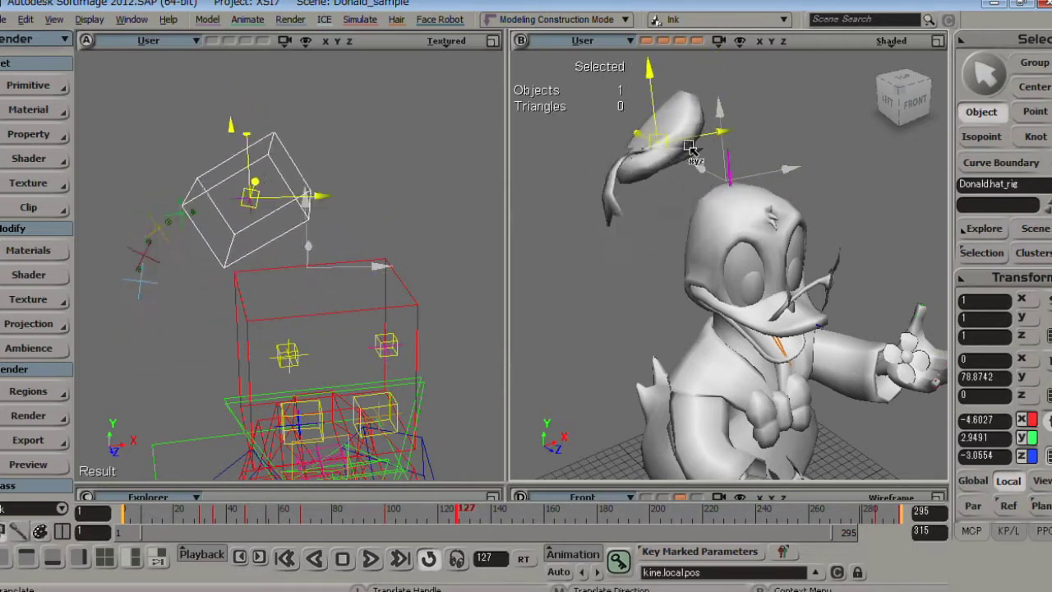
left_click_drag(716, 154, 649, 180)
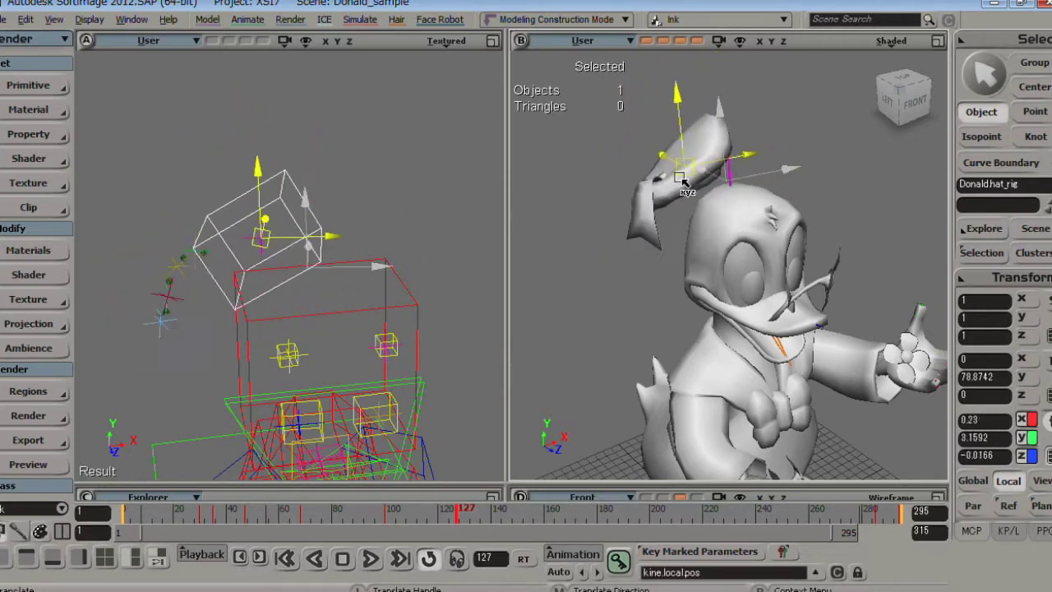
Move the hat_rig control in the side view to about X -3.35, Y 2.38, Z 1.37.
key("s")
right_click_drag(709, 154, 749, 169)
left_click_drag(749, 169, 749, 215)
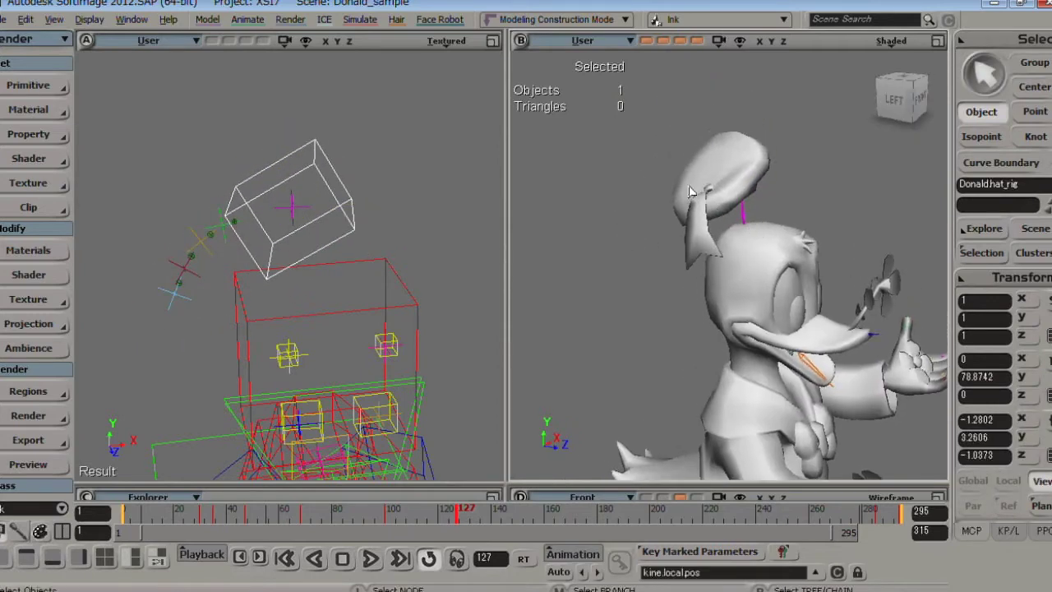
left_click_drag(695, 193, 729, 202)
key("s")
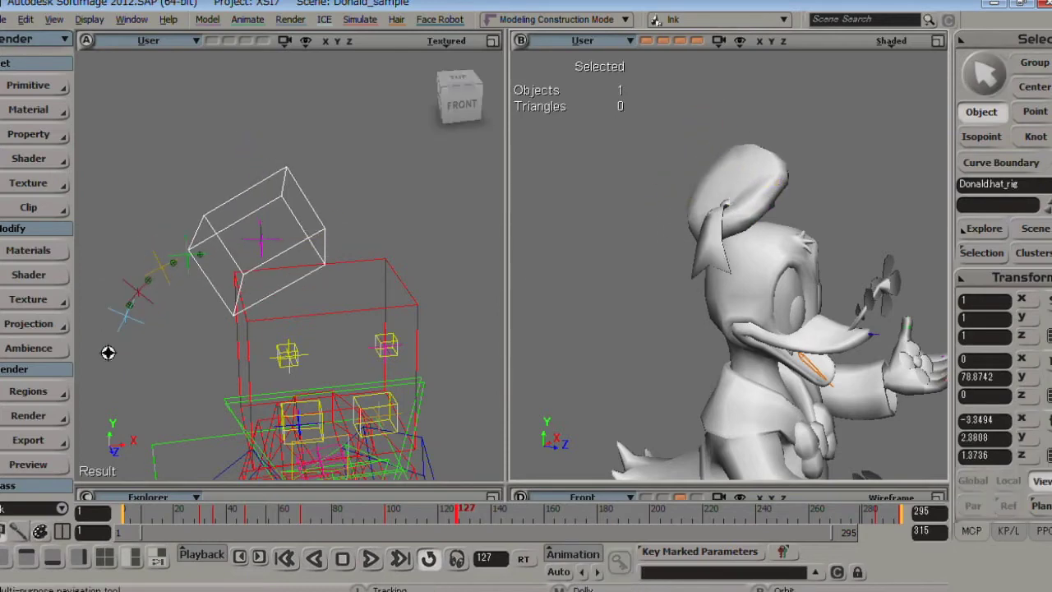
Select the two lowest ribbon controls hanging behind the hat together.
middle_click_drag(108, 352, 169, 333)
right_click_drag(169, 333, 242, 310)
middle_click_drag(241, 310, 233, 317)
right_click_drag(232, 317, 223, 324)
middle_click_drag(223, 324, 235, 340)
key("space")
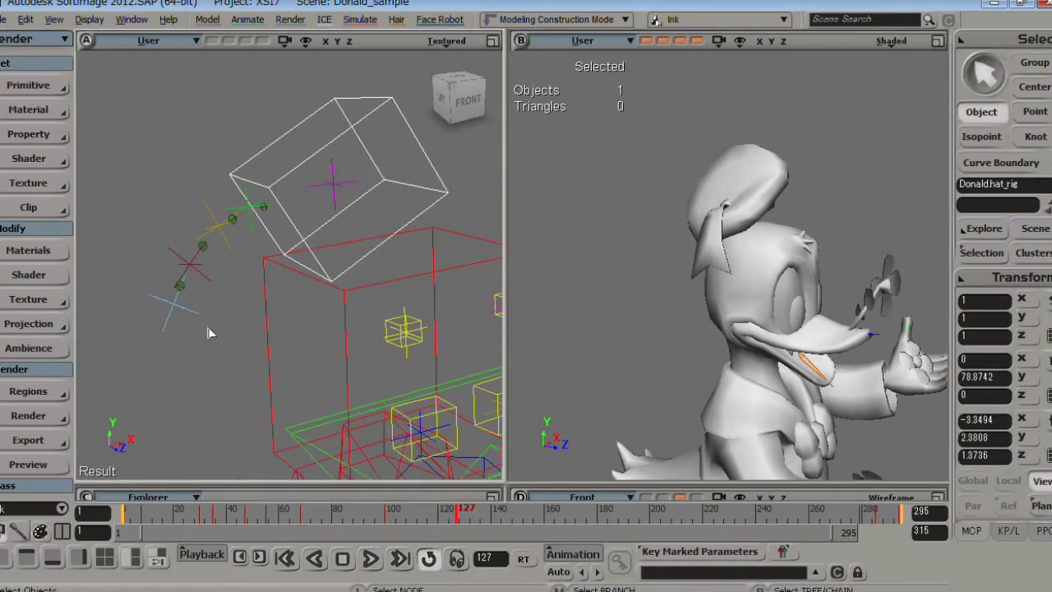
left_click_drag(193, 345, 193, 342)
left_click_drag(205, 271, 209, 287, "shift")
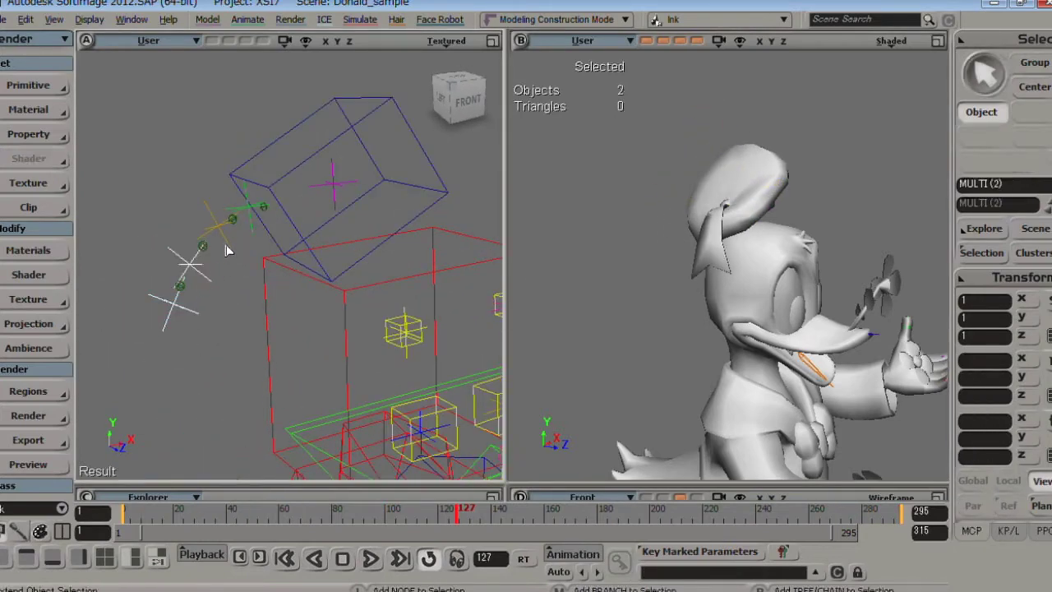
Select the hat's ribbon controls one at a time, including ribon2 and ribon4, to show the chain.
left_click_drag(226, 243, 241, 241)
left_click(253, 237)
left_click(231, 255)
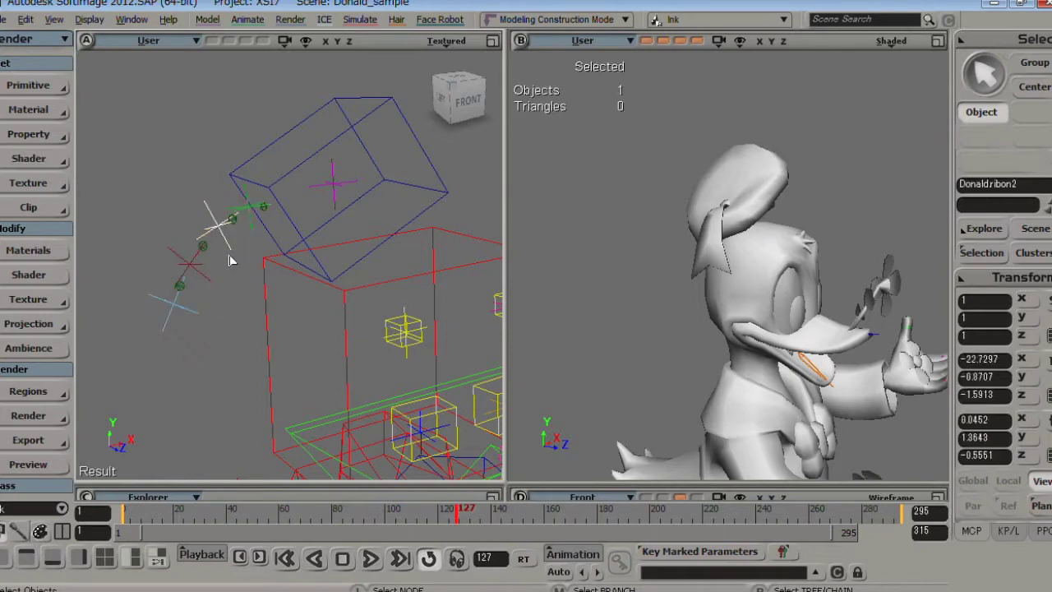
left_click(197, 327)
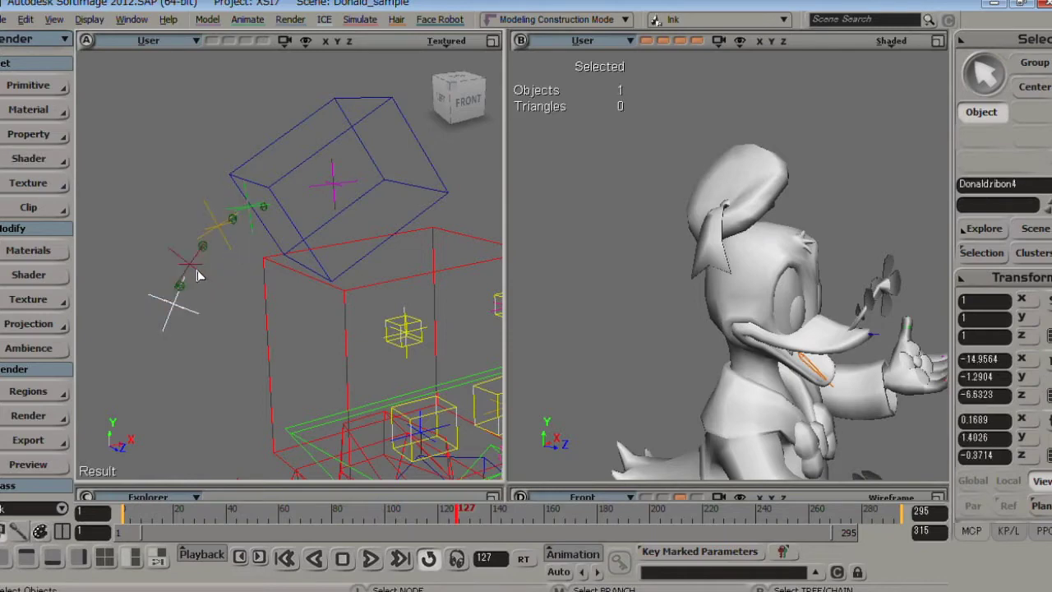
left_click(198, 275)
left_click(190, 310)
Select the head_rig control and scrub the animation back to frame 21.
left_click(273, 374)
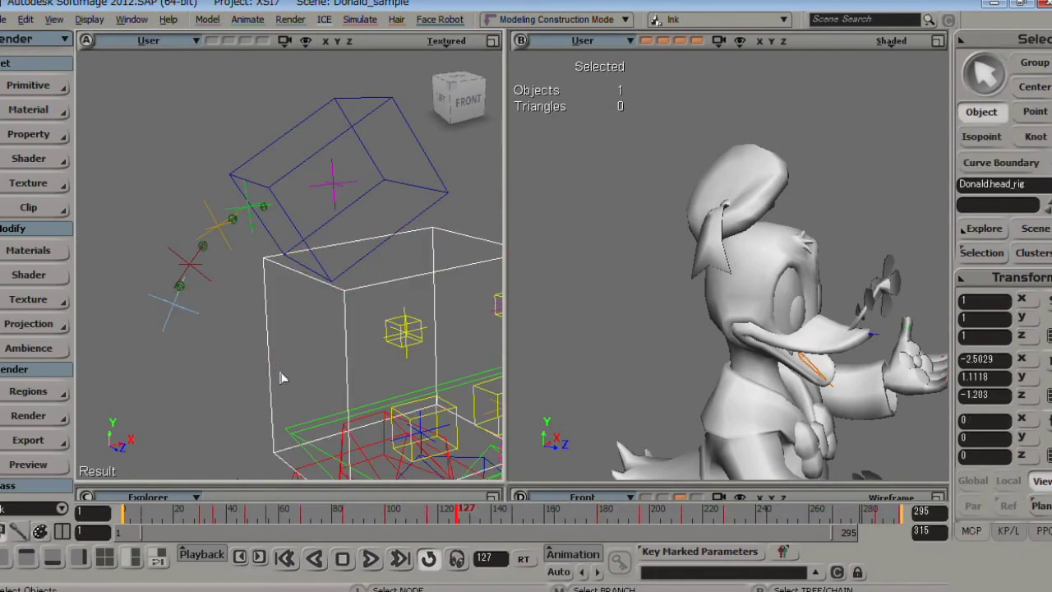
middle_click_drag(282, 376, 318, 354)
left_click_drag(317, 354, 313, 307)
left_click_drag(257, 517, 176, 518)
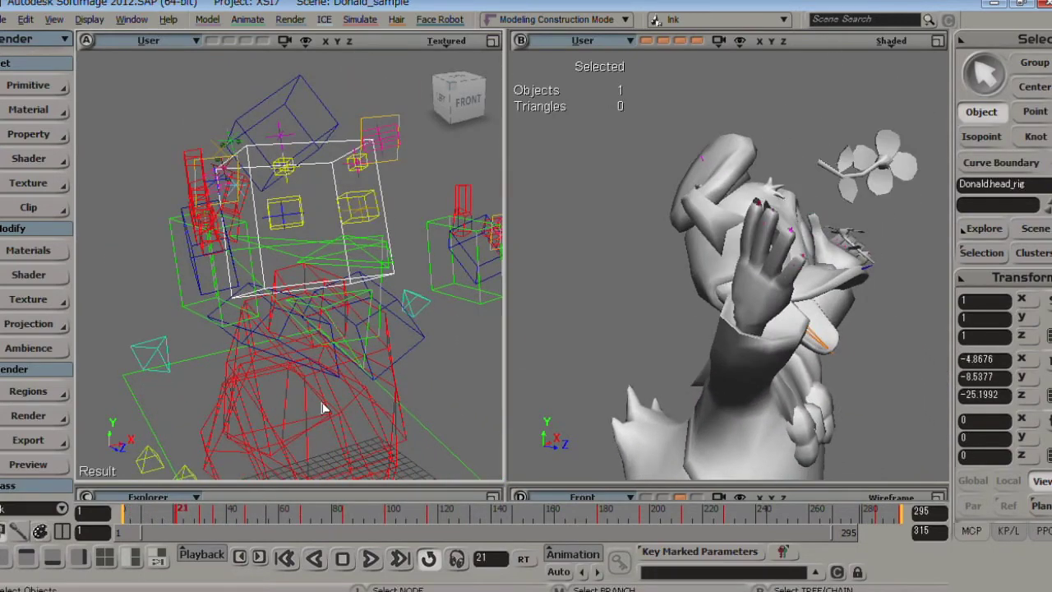
Open the FCurve Editor for head_rig and enlarge its window over the viewports.
key("alt+0")
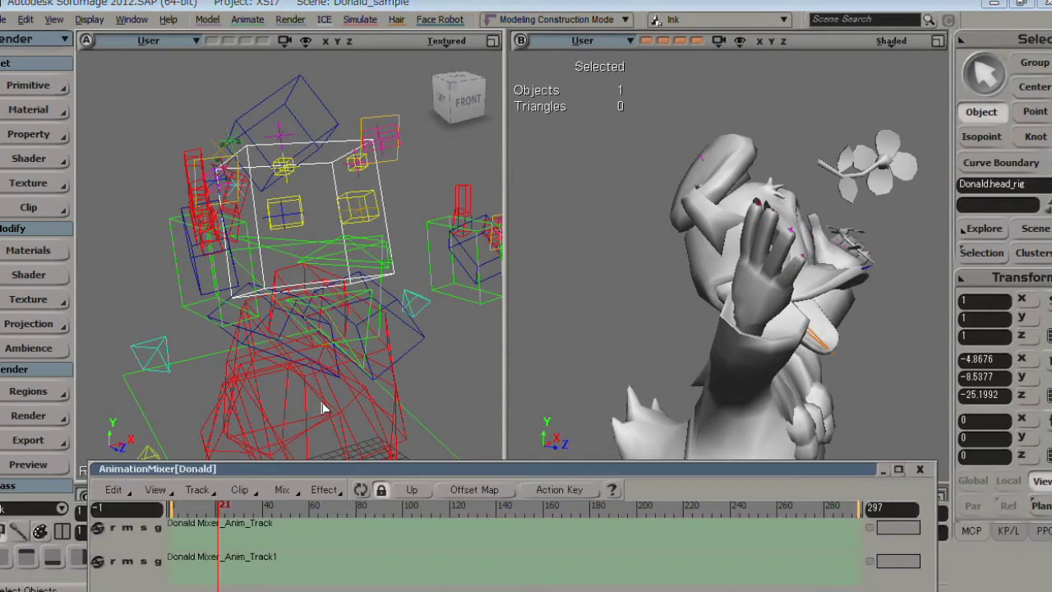
key("0")
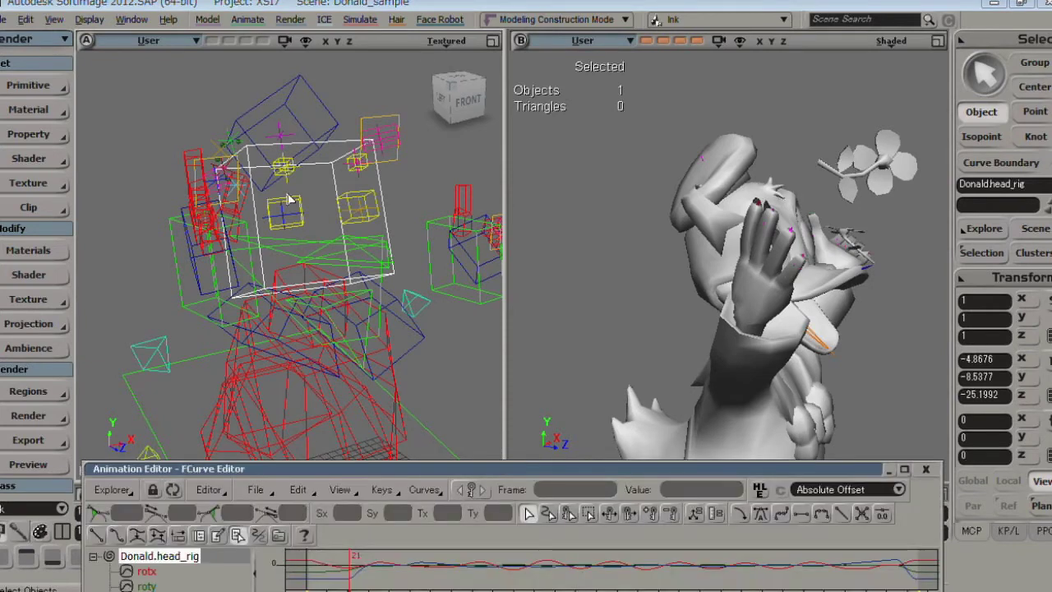
left_click_drag(559, 468, 497, 132)
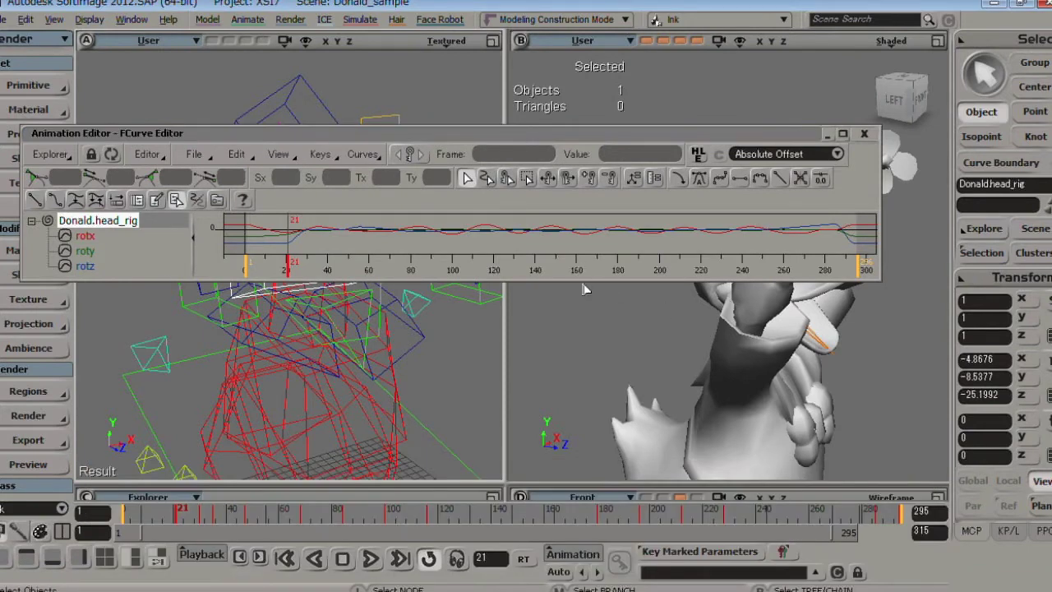
left_click_drag(583, 282, 526, 587)
Go to frame 20 in the head_rig curve graph and select the rotx key there to inspect its value.
key("s")
left_click_drag(316, 421, 507, 430)
middle_click_drag(507, 430, 573, 431)
key("s")
left_click_drag(477, 252, 530, 387)
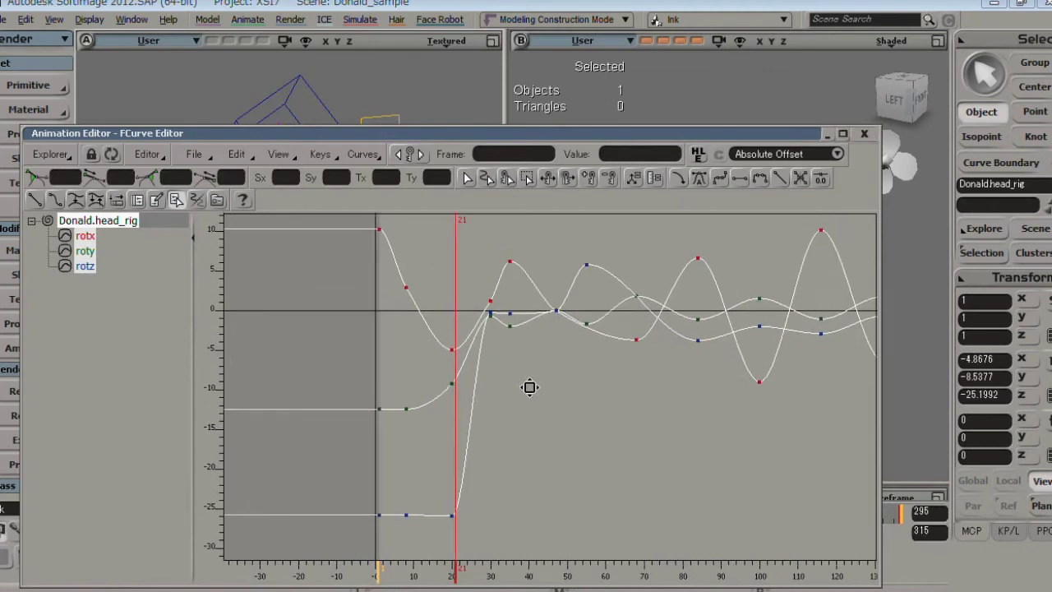
left_click(453, 576)
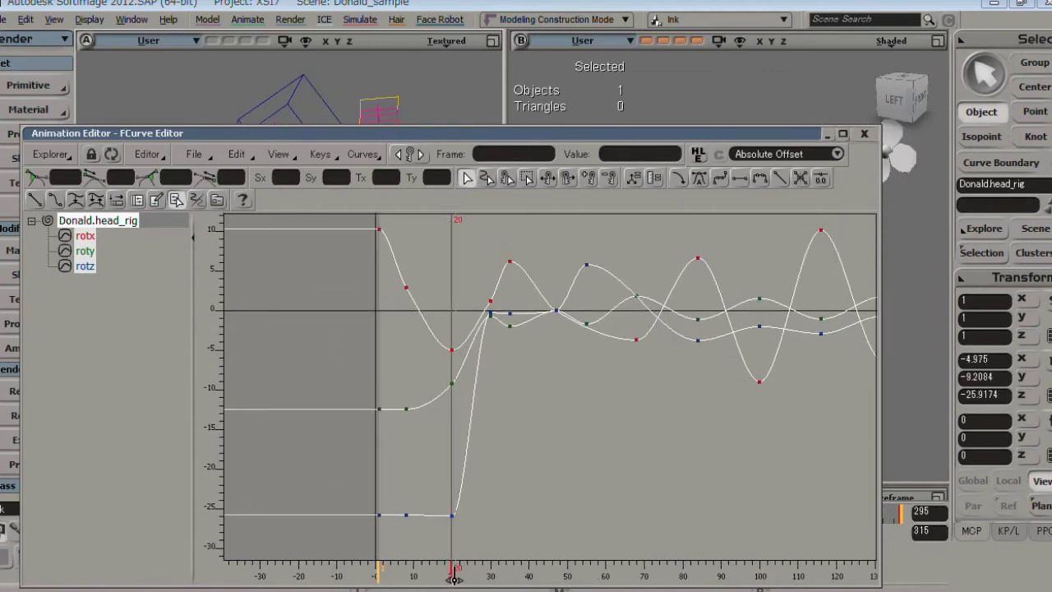
left_click(452, 349)
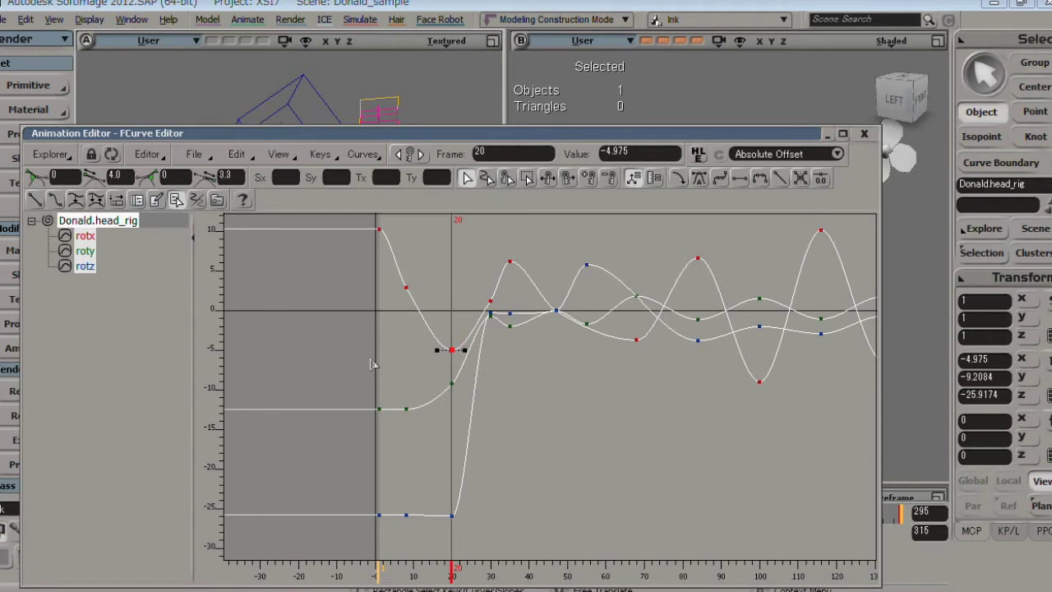
left_click_drag(347, 325, 446, 344)
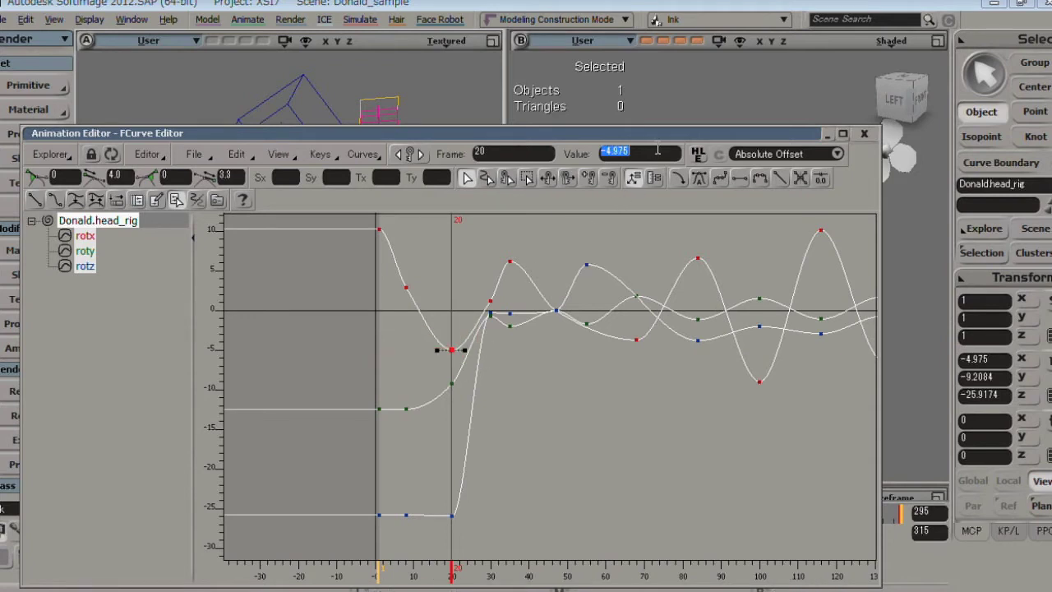
Uncover the viewports beside the FCurve Editor and select ribon4 to inspect its animation channels.
left_click_drag(710, 132, 738, 338)
right_click_drag(276, 218, 297, 168)
key("s")
right_click_drag(211, 155, 208, 171)
middle_click_drag(208, 171, 197, 211)
key("space")
left_click(188, 213)
left_click_drag(282, 214, 304, 235)
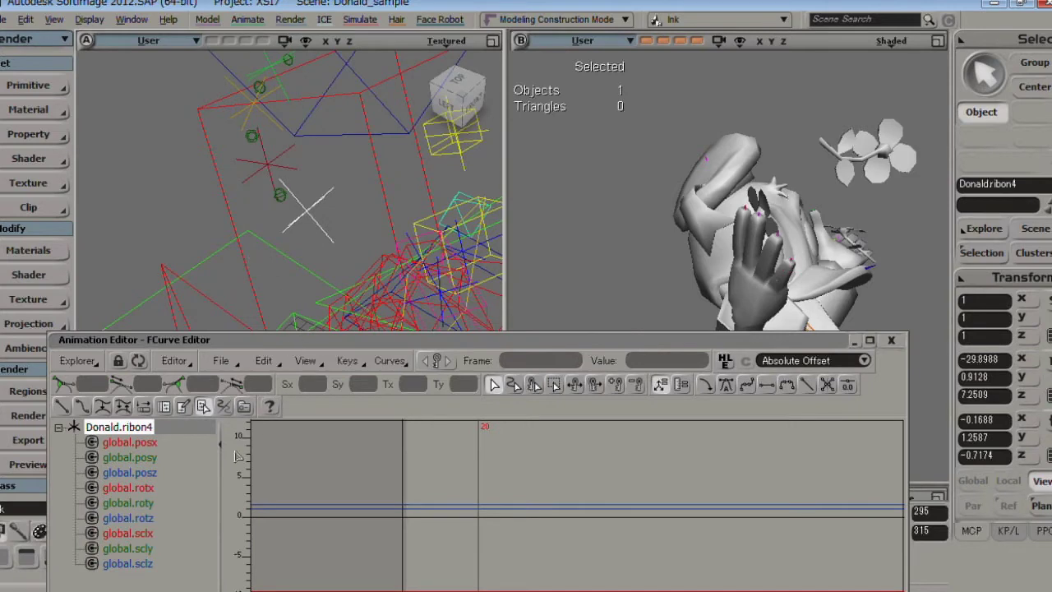
Select the remaining ribbon controls up to ribon2 and ribon1 to compare their animation channels.
left_click(261, 180)
left_click_drag(235, 223, 264, 236)
left_click(255, 228)
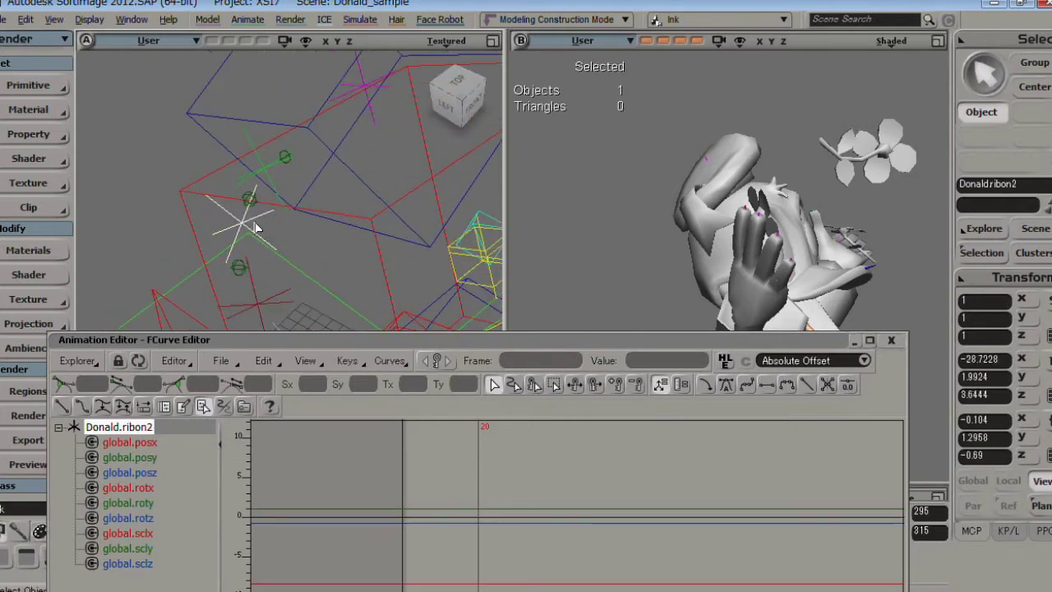
left_click(274, 168)
Select hat_rig to inspect its position, rotation and scale curves, and close the FCurve Editor.
middle_click_drag(195, 251, 332, 186)
right_click_drag(331, 186, 300, 142)
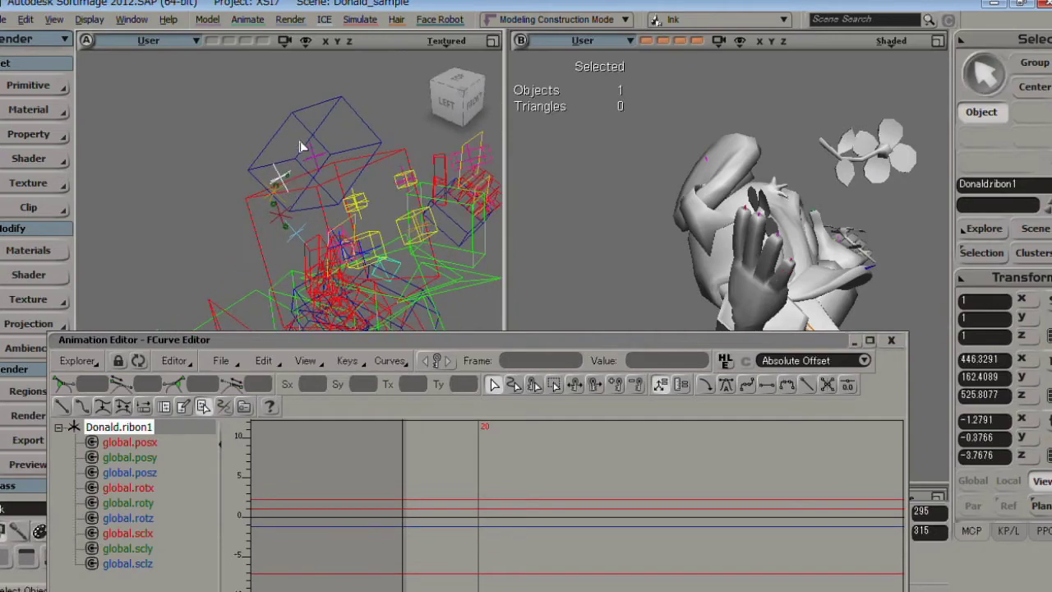
left_click(313, 113)
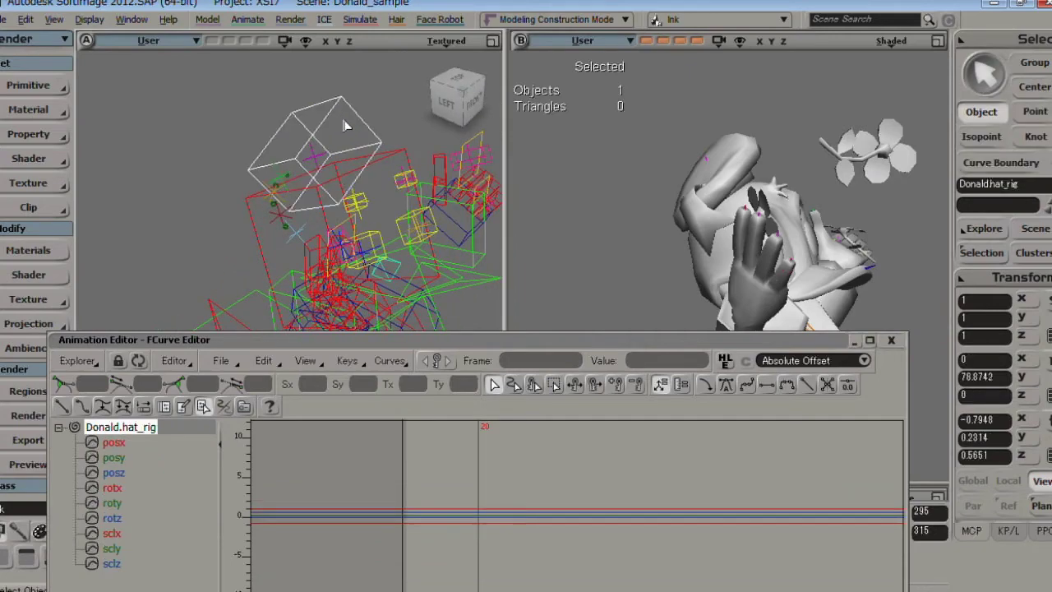
left_click(891, 340)
Scrub the animation to frame 149 with the rig's hat ribbon in close view.
left_click_drag(354, 329, 406, 302)
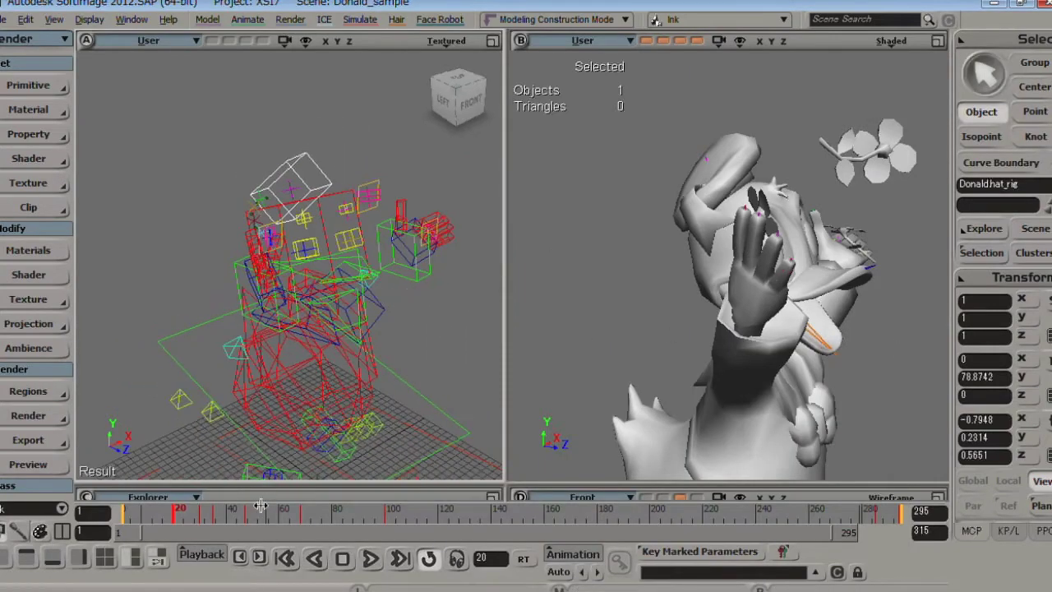
left_click_drag(260, 505, 524, 512)
scroll(268, 341, "up", 5)
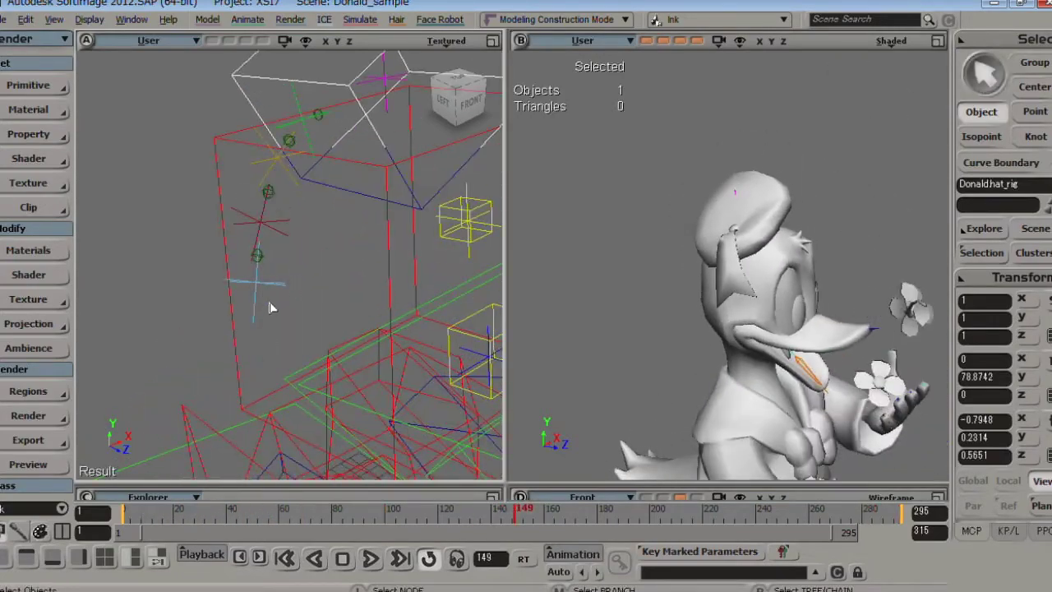
Select all four ribbon controls of the hat together.
left_click(272, 307)
left_click(280, 217)
left_click(282, 284, "shift")
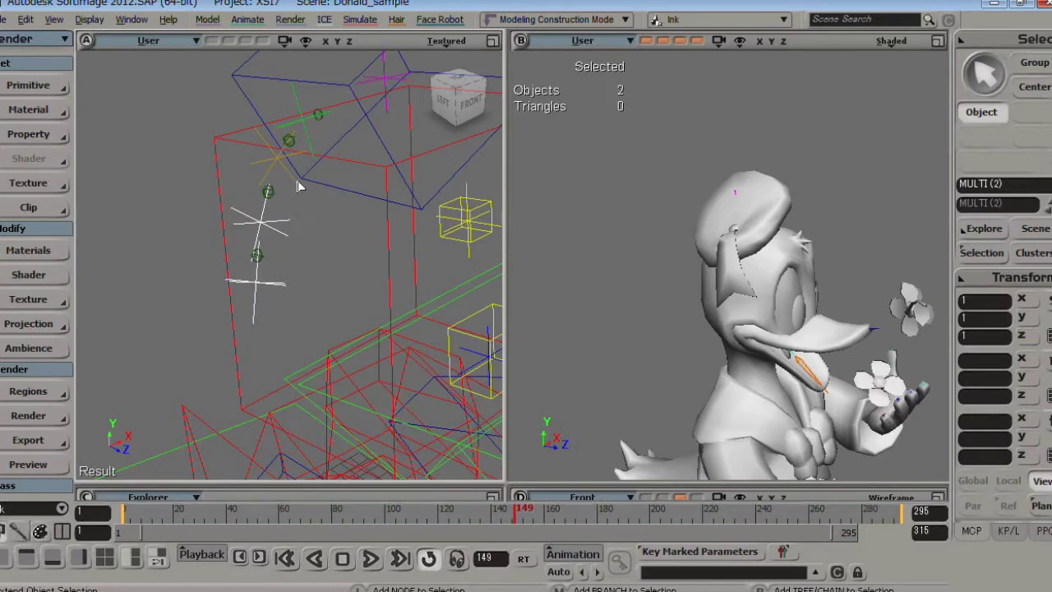
left_click(297, 182, "shift")
left_click(289, 176)
left_click(288, 234, "shift")
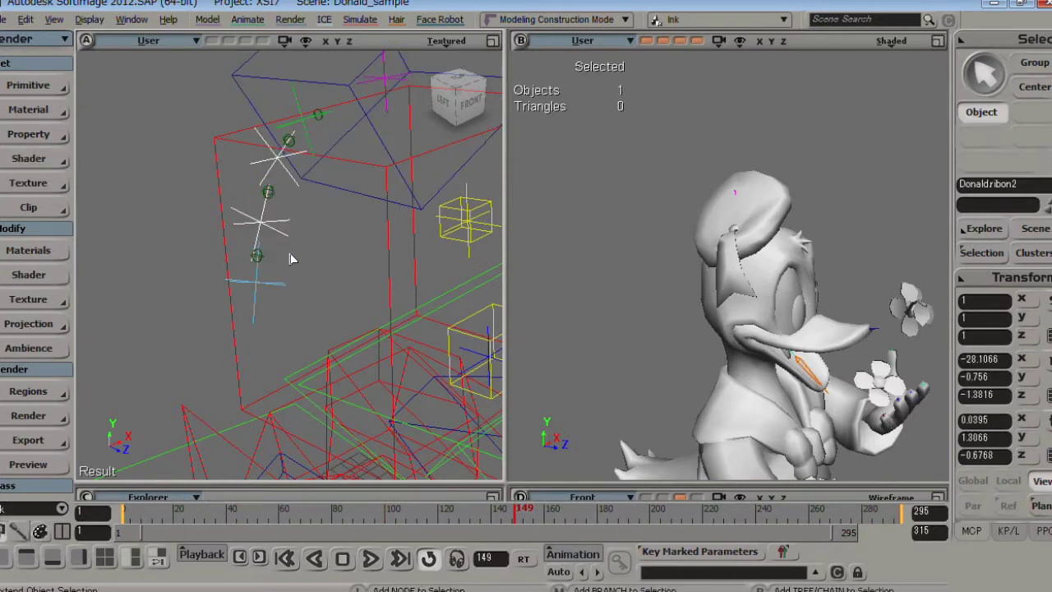
left_click(279, 284, "shift")
left_click(303, 153, "shift")
left_click_drag(333, 148, 282, 202)
right_click_drag(282, 202, 305, 211)
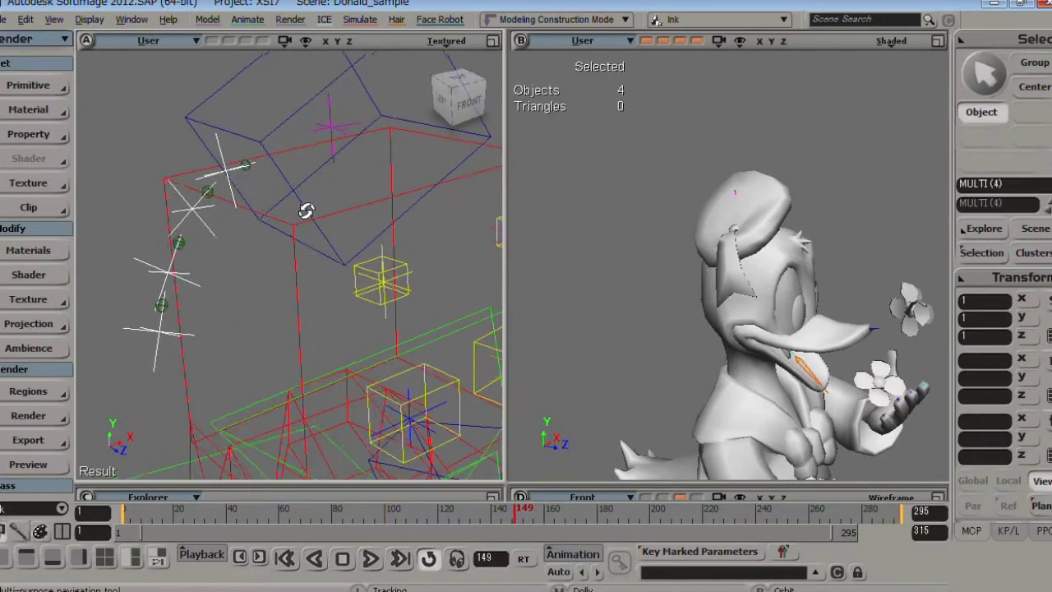
left_click_drag(290, 251, 328, 176)
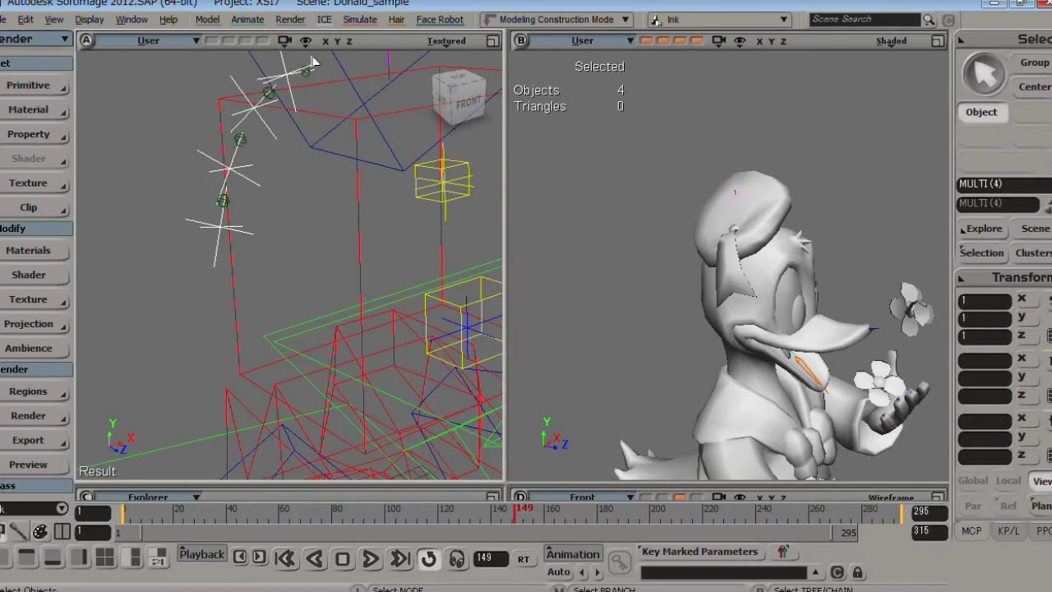
Switch to the running PowerPoint slide show of How to creat 3d model for colAR.pptx.
key("s")
middle_click_drag(332, 359, 247, 356)
middle_click_drag(813, 282, 768, 275)
left_click_drag(768, 275, 792, 188)
right_click_drag(792, 188, 685, 234)
mouse_move(411, 589)
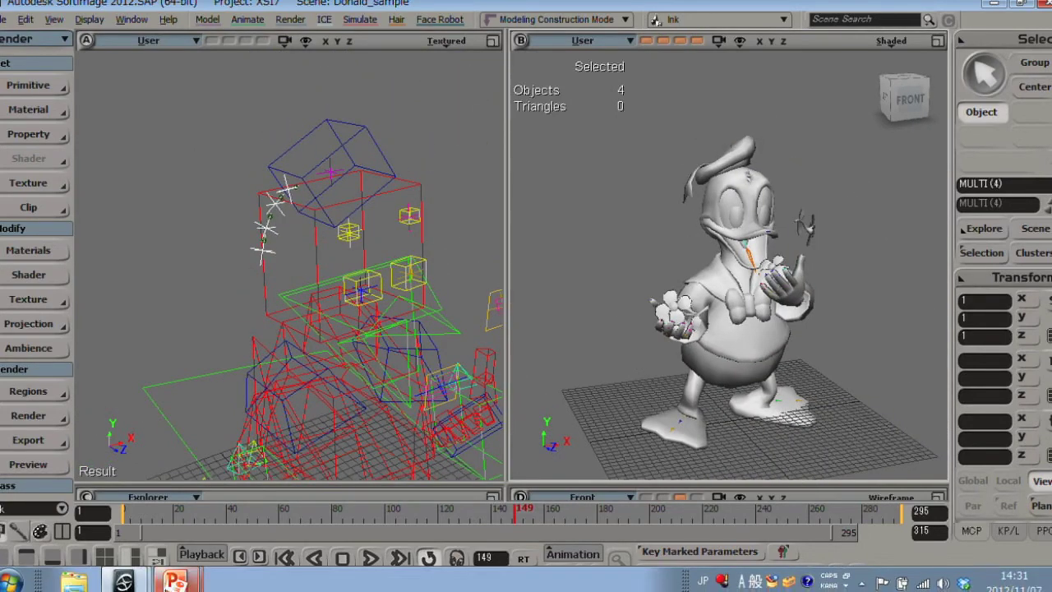
left_click(181, 584)
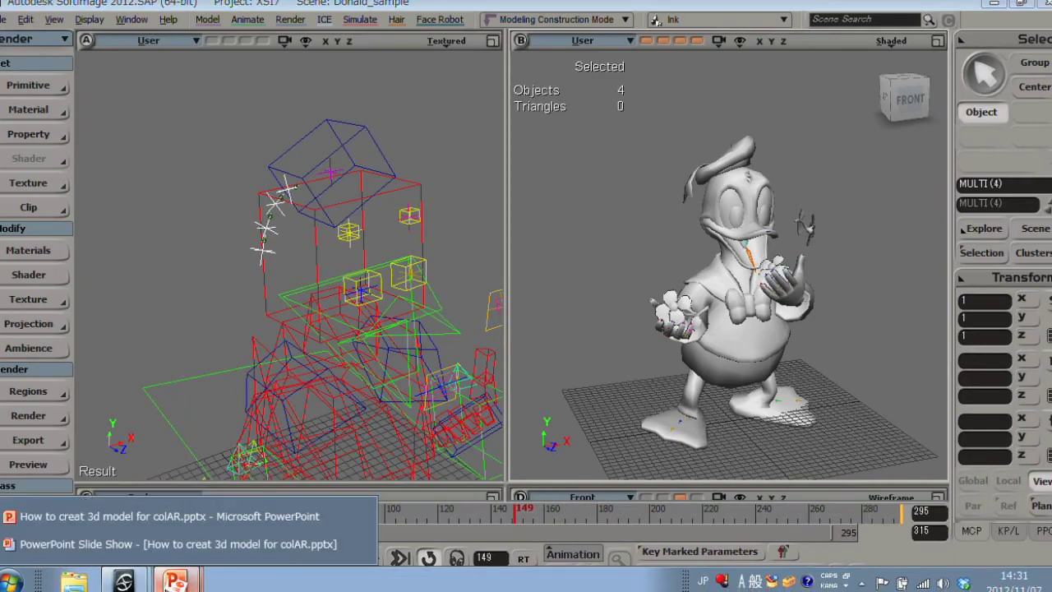
left_click(174, 544)
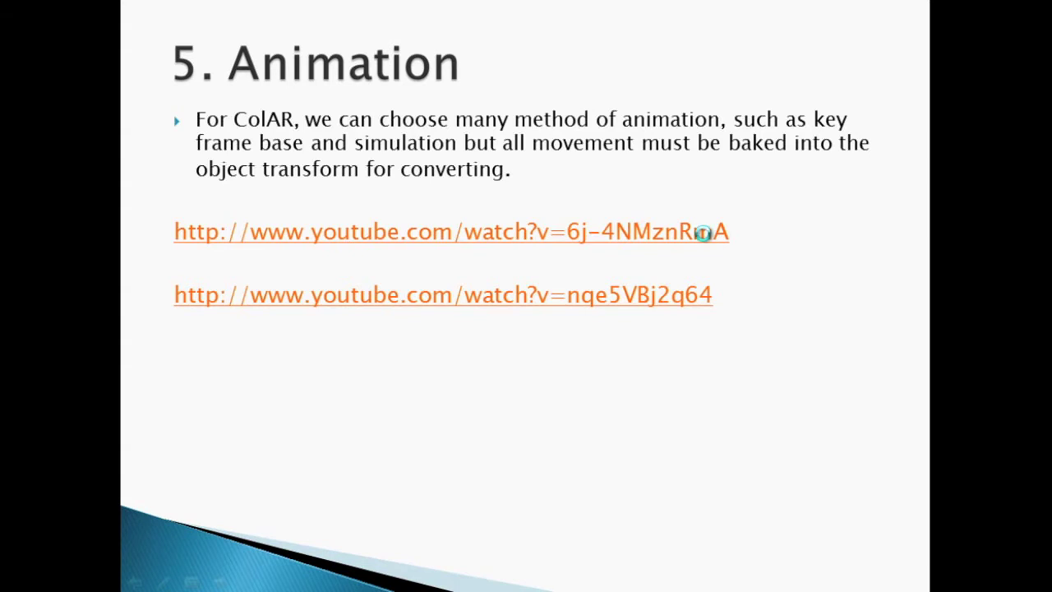
Watch the first linked YouTube video, For colAR, in full screen and return to the 5. Animation slide.
left_click(703, 232)
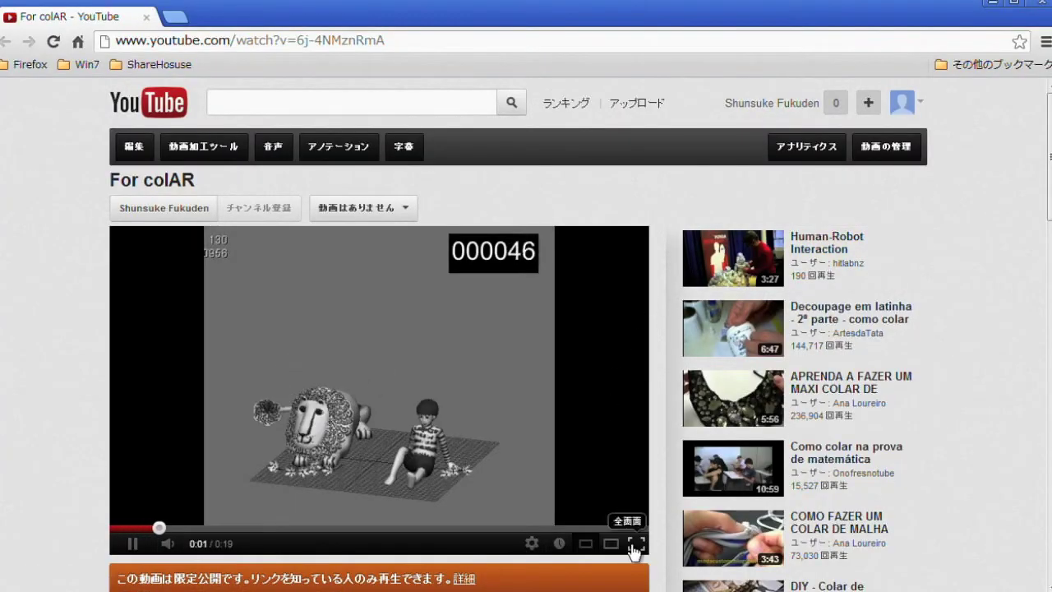
left_click(635, 545)
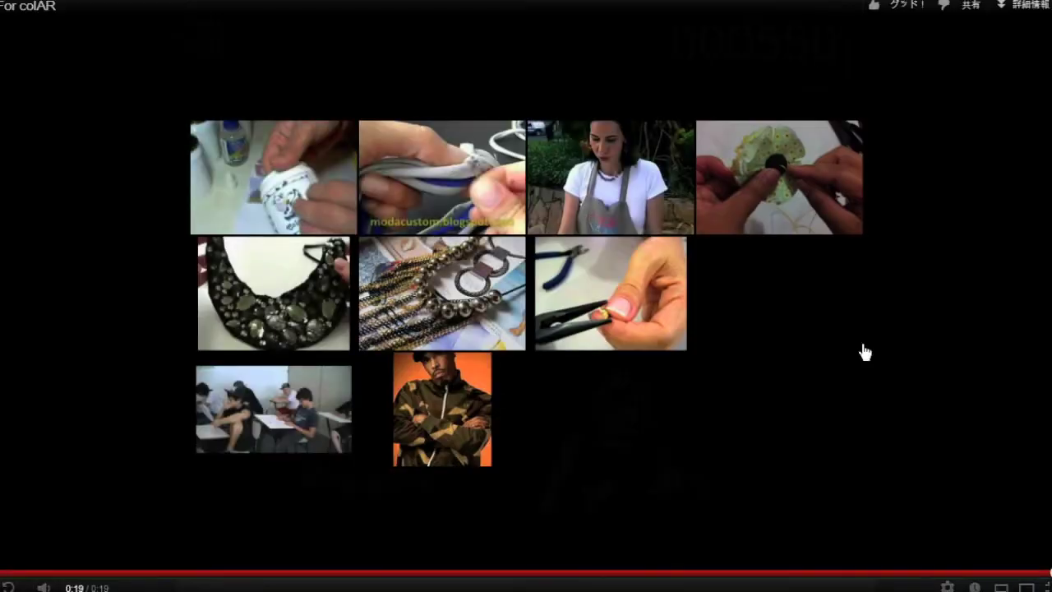
key("Escape")
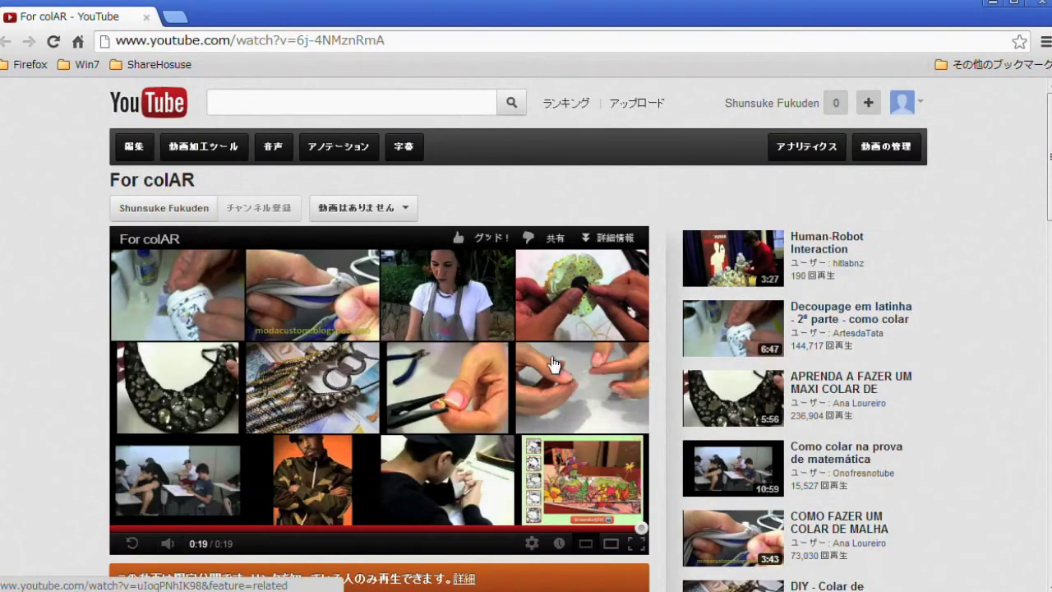
key("alt+Tab")
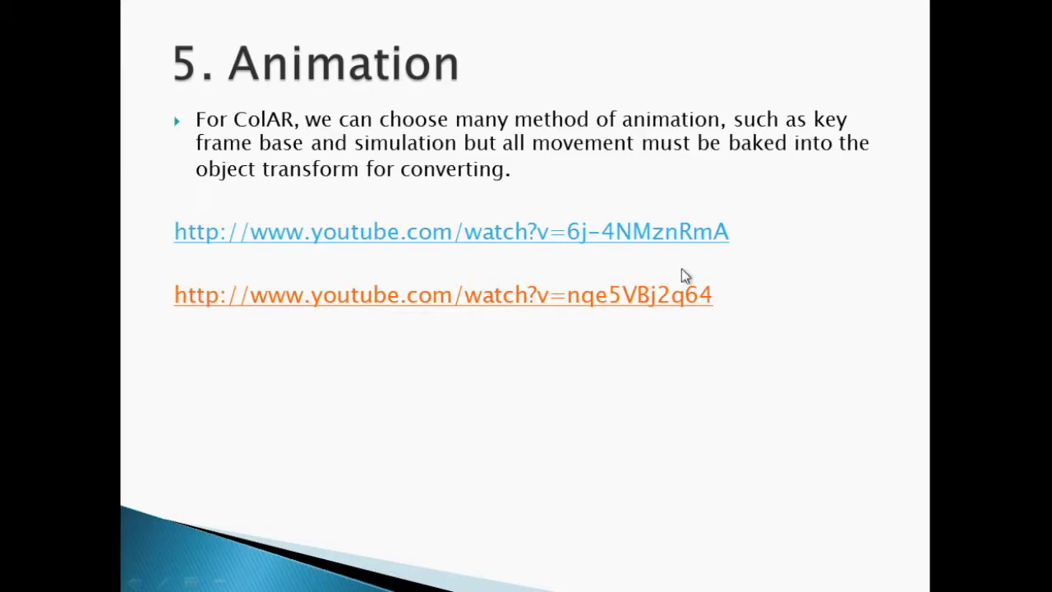
Watch the second linked YouTube video, Dragon anim01, in full screen and close the browser window.
left_click(475, 304)
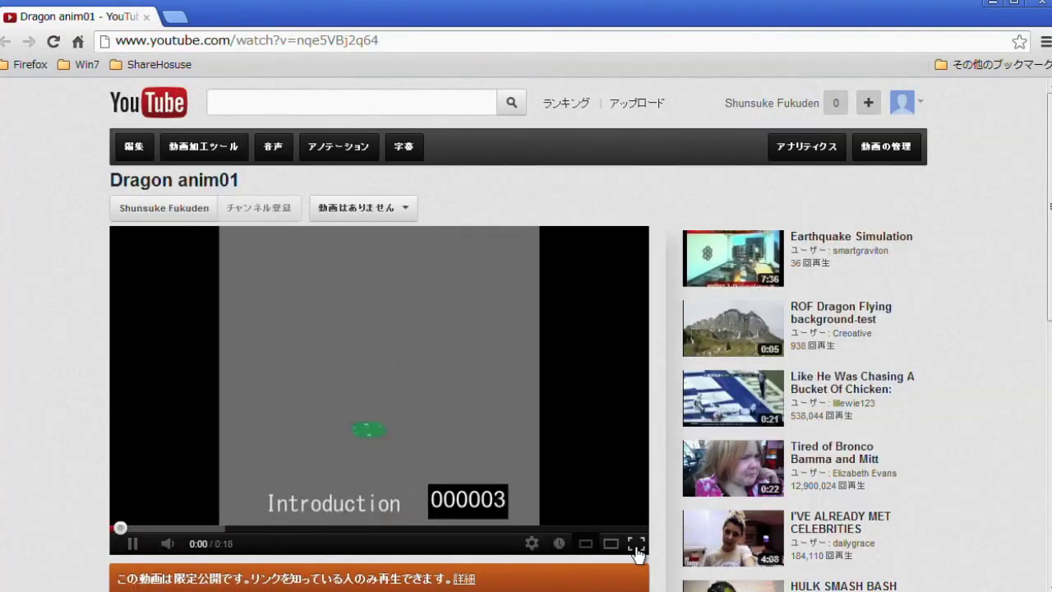
left_click(636, 544)
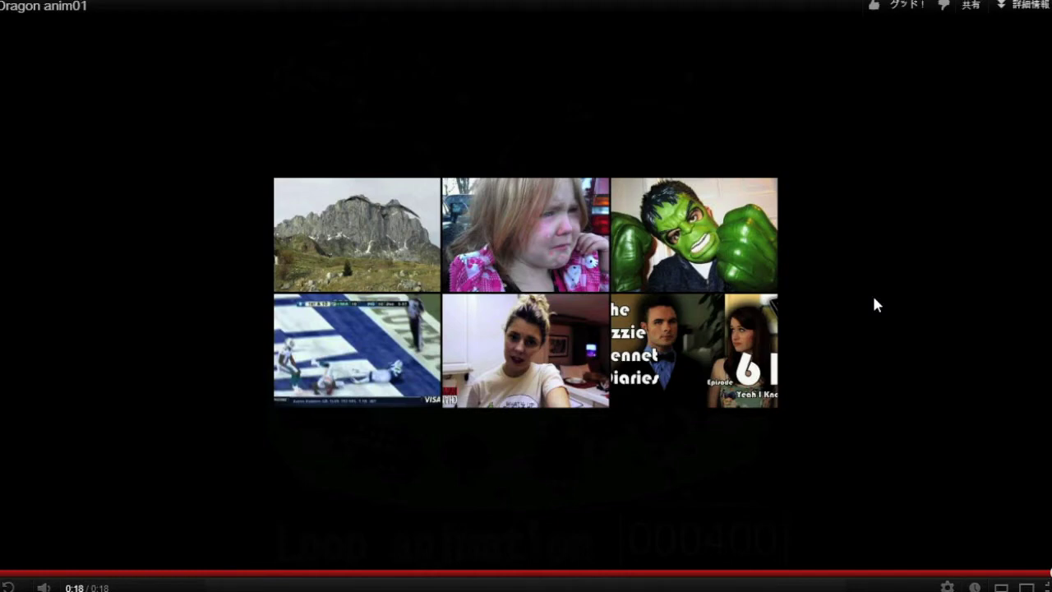
key("Escape")
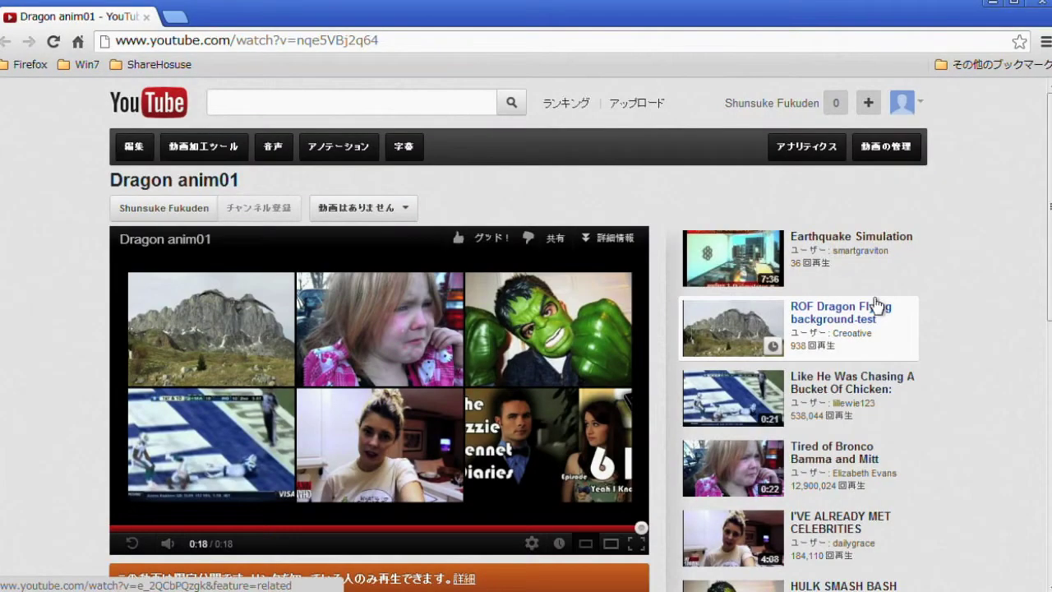
left_click(1049, 3)
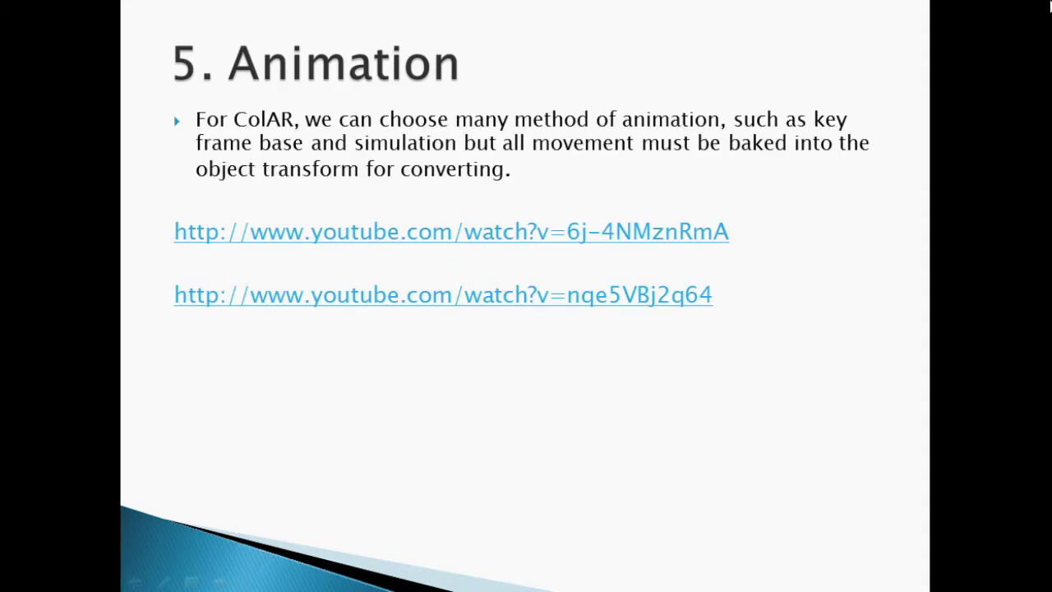
Advance the slide show from the 5. Animation slide to the 6. Convert slide.
left_click(771, 301)
scroll(772, 274, "up", 1)
key("Right")
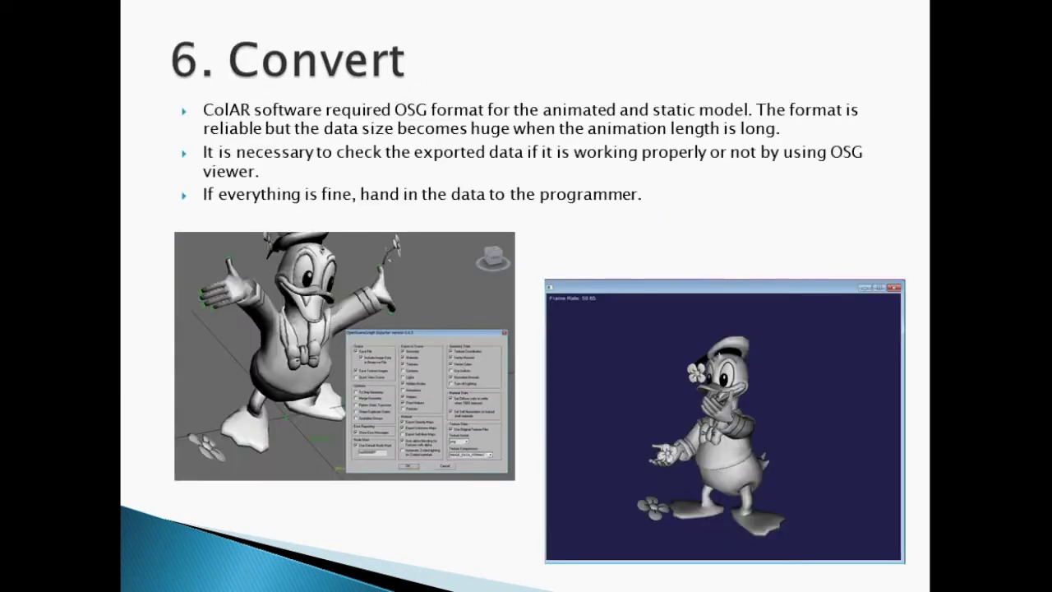